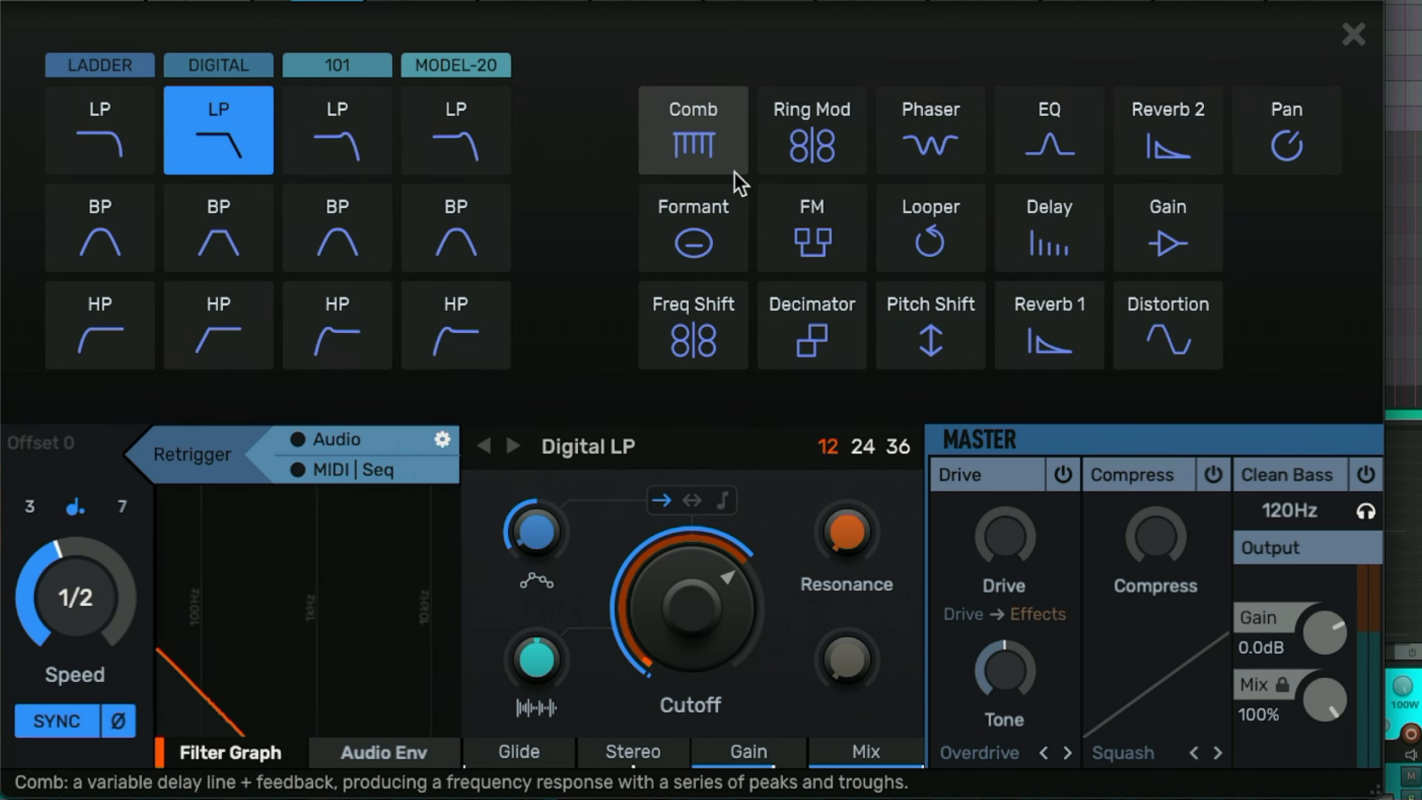
# - Try the FM, Looper, Delay and Comb effect types in the first effect slot
pyautogui.click(812, 235)
pyautogui.click(610, 456)
pyautogui.click(946, 242)
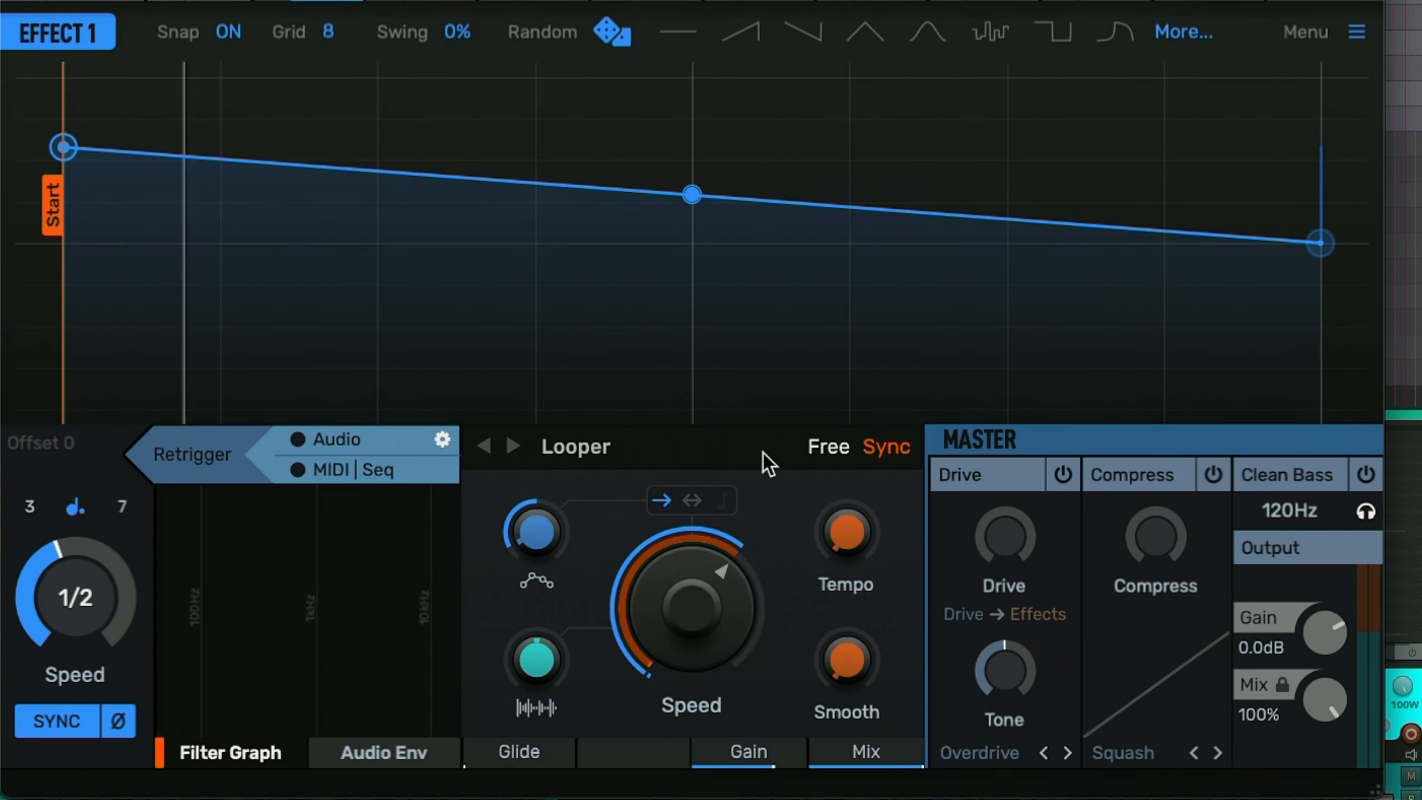
pyautogui.click(660, 462)
pyautogui.click(1043, 215)
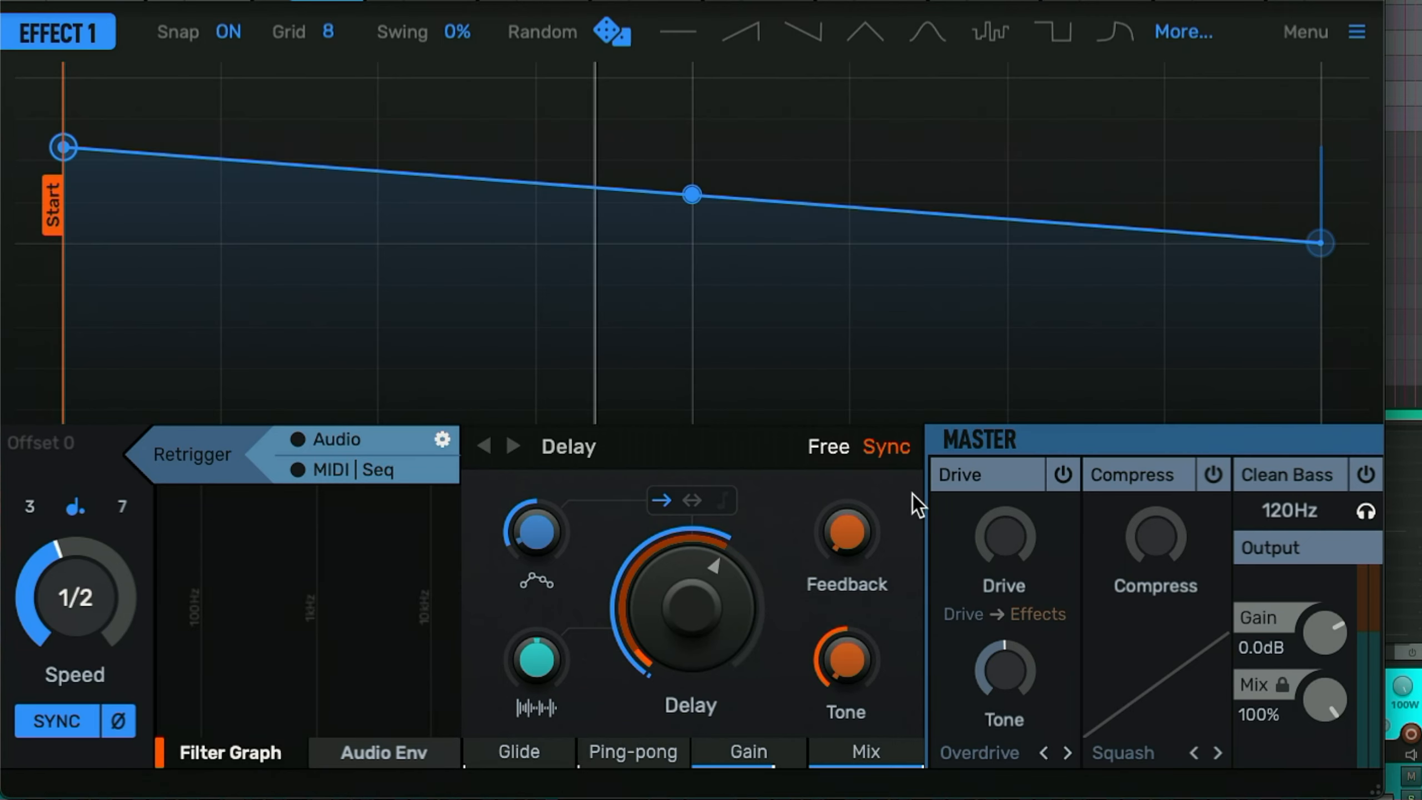
pyautogui.click(720, 463)
pyautogui.click(693, 126)
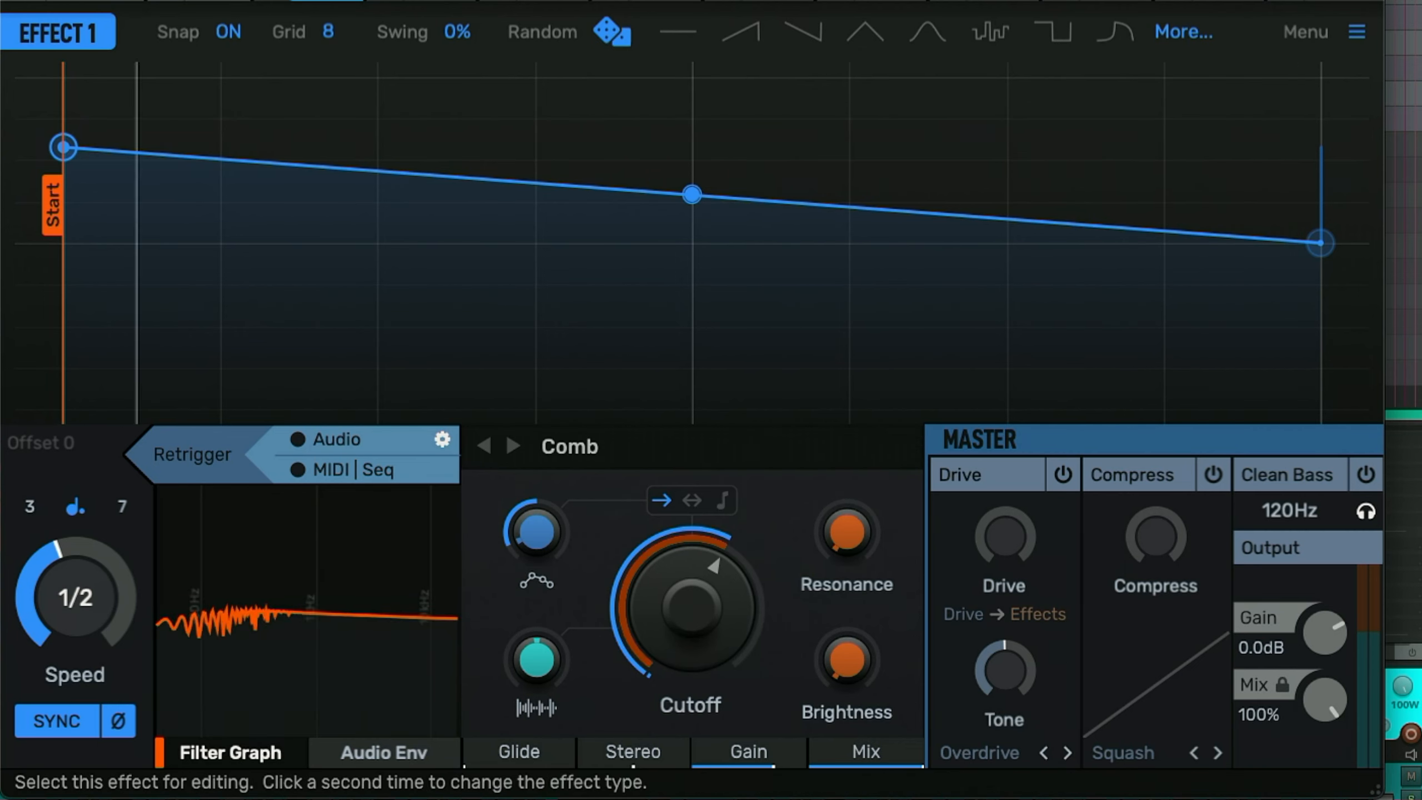
# - Switch the first effect to the Model-20 LP filter and raise its cutoff and envelope amount
pyautogui.click(569, 446)
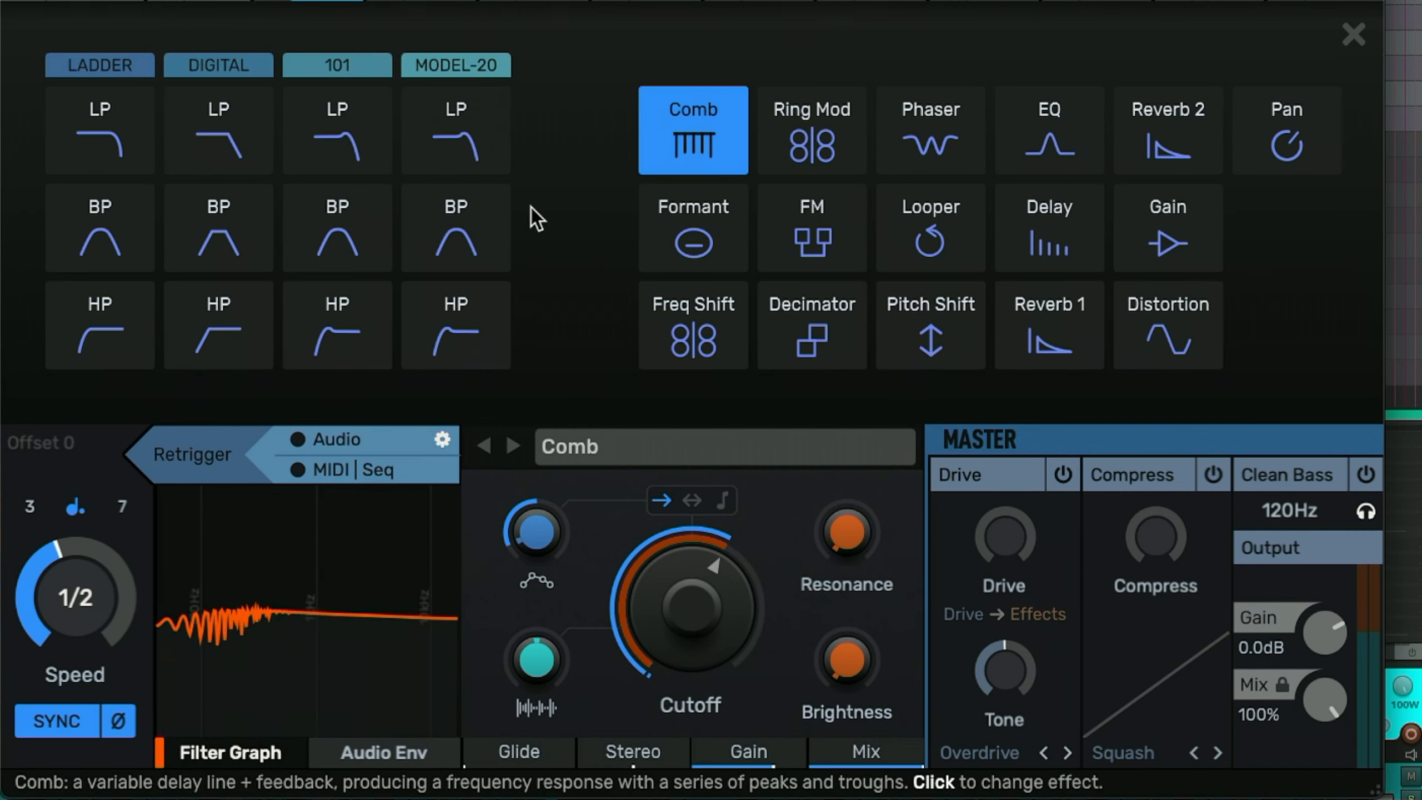
pyautogui.click(476, 146)
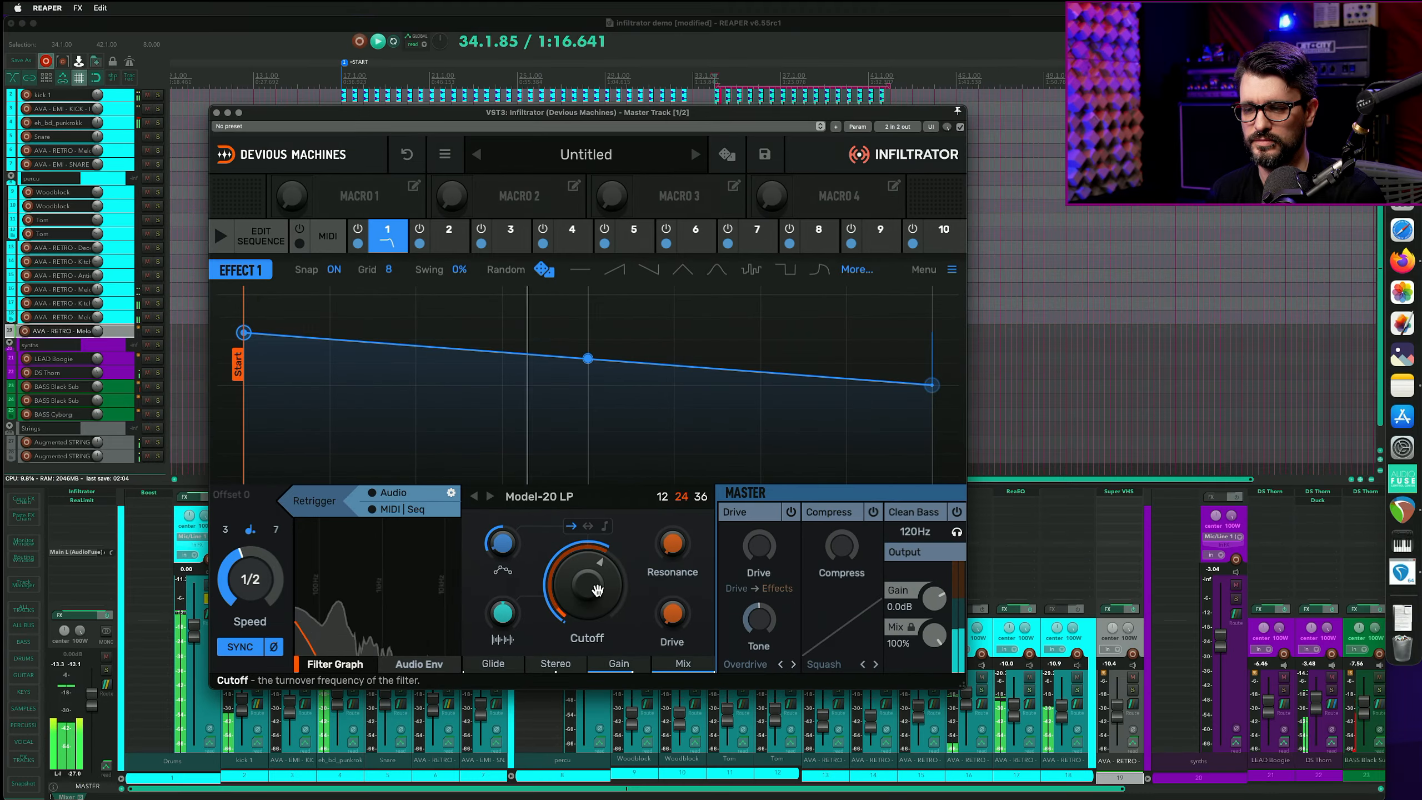
pyautogui.moveTo(708, 613); pyautogui.dragTo(709, 562)
pyautogui.moveTo(587, 584); pyautogui.dragTo(587, 553)
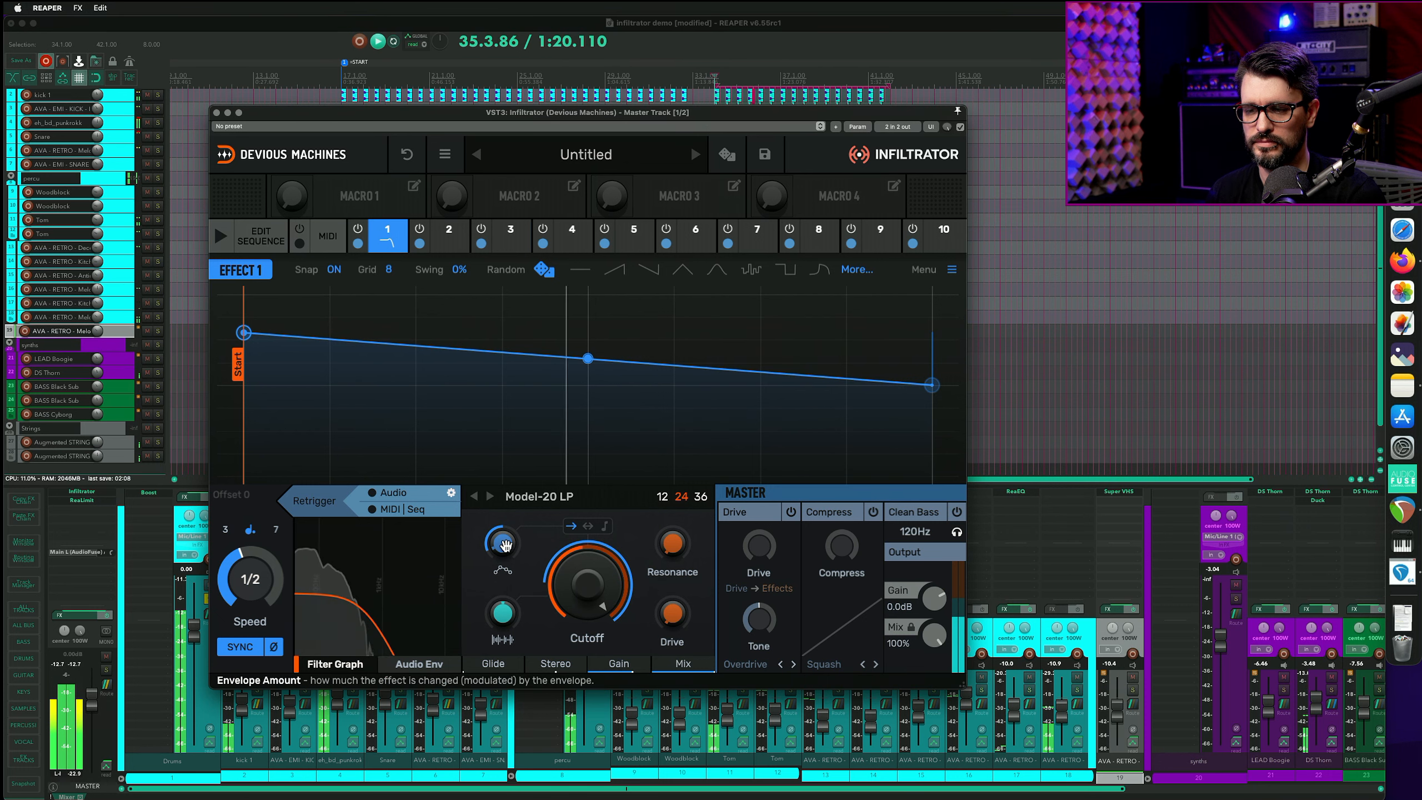
# - Apply the downward ramp envelope shape and adjust the envelope amount and filter cutoff
pyautogui.moveTo(502, 542)
pyautogui.mouseDown()
pyautogui.moveTo(502, 561)
pyautogui.moveTo(502, 506)
pyautogui.moveTo(502, 527)
pyautogui.mouseUp()
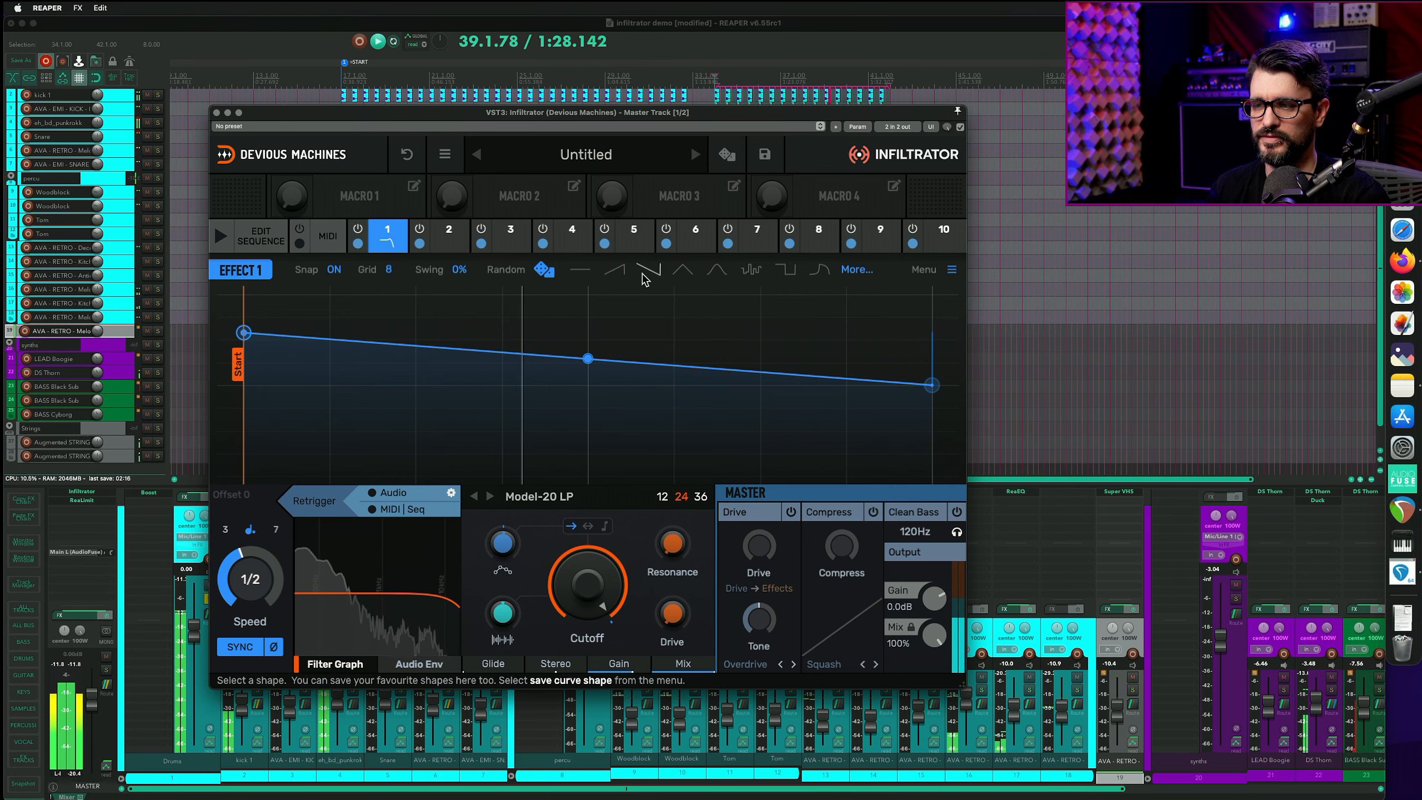
pyautogui.click(649, 274)
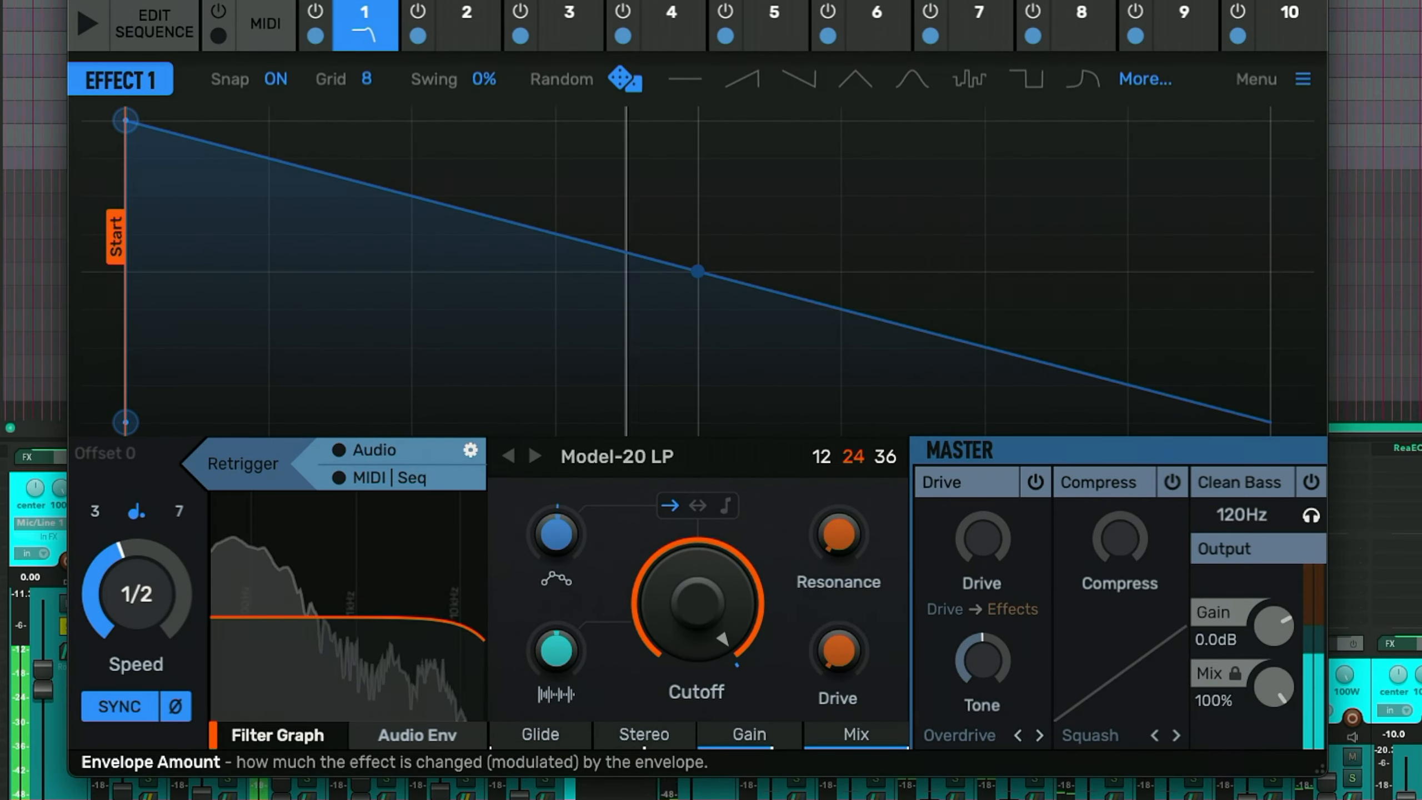
pyautogui.moveTo(556, 534); pyautogui.dragTo(557, 530)
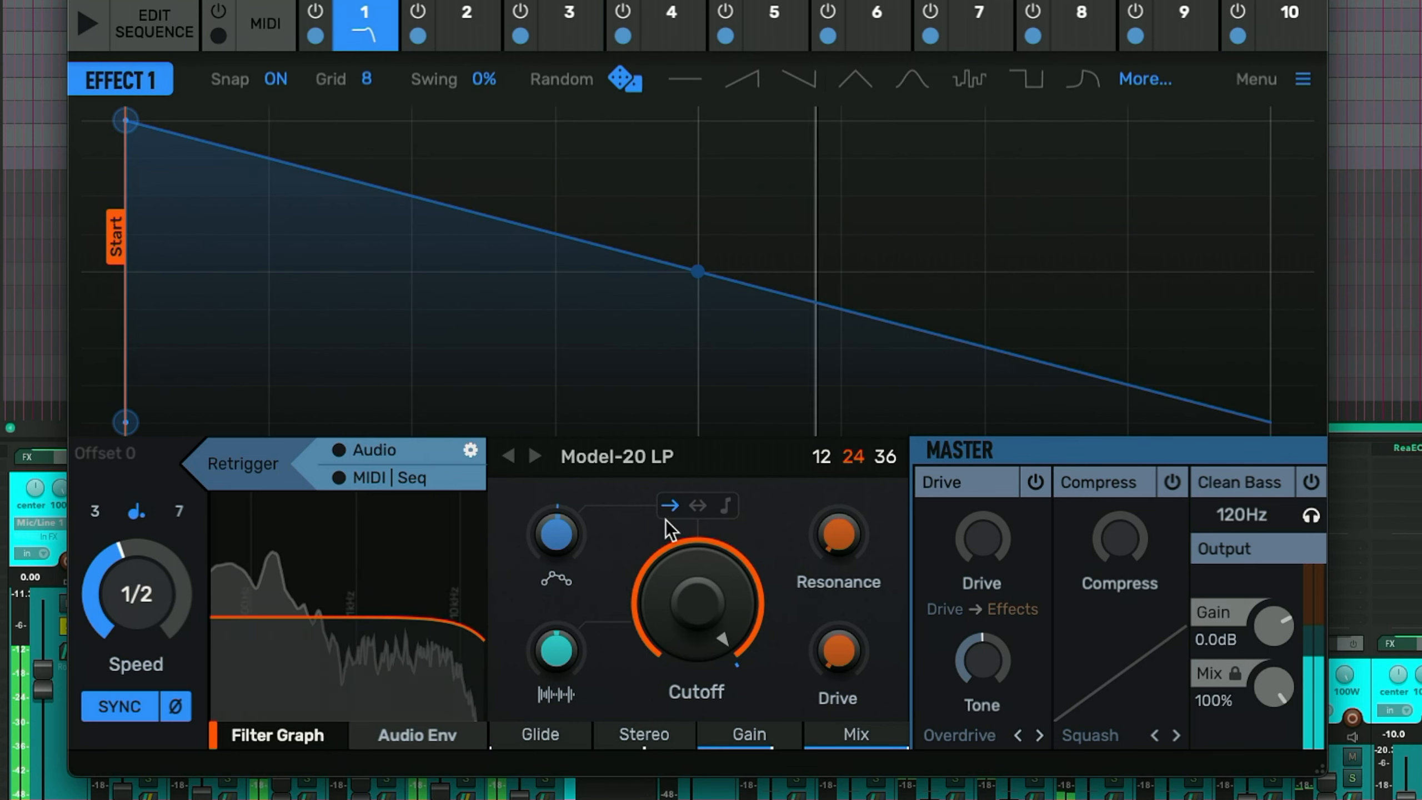
# - Set the envelope speed to 1/4 after trying faster rates
pyautogui.moveTo(556, 535); pyautogui.dragTo(557, 594)
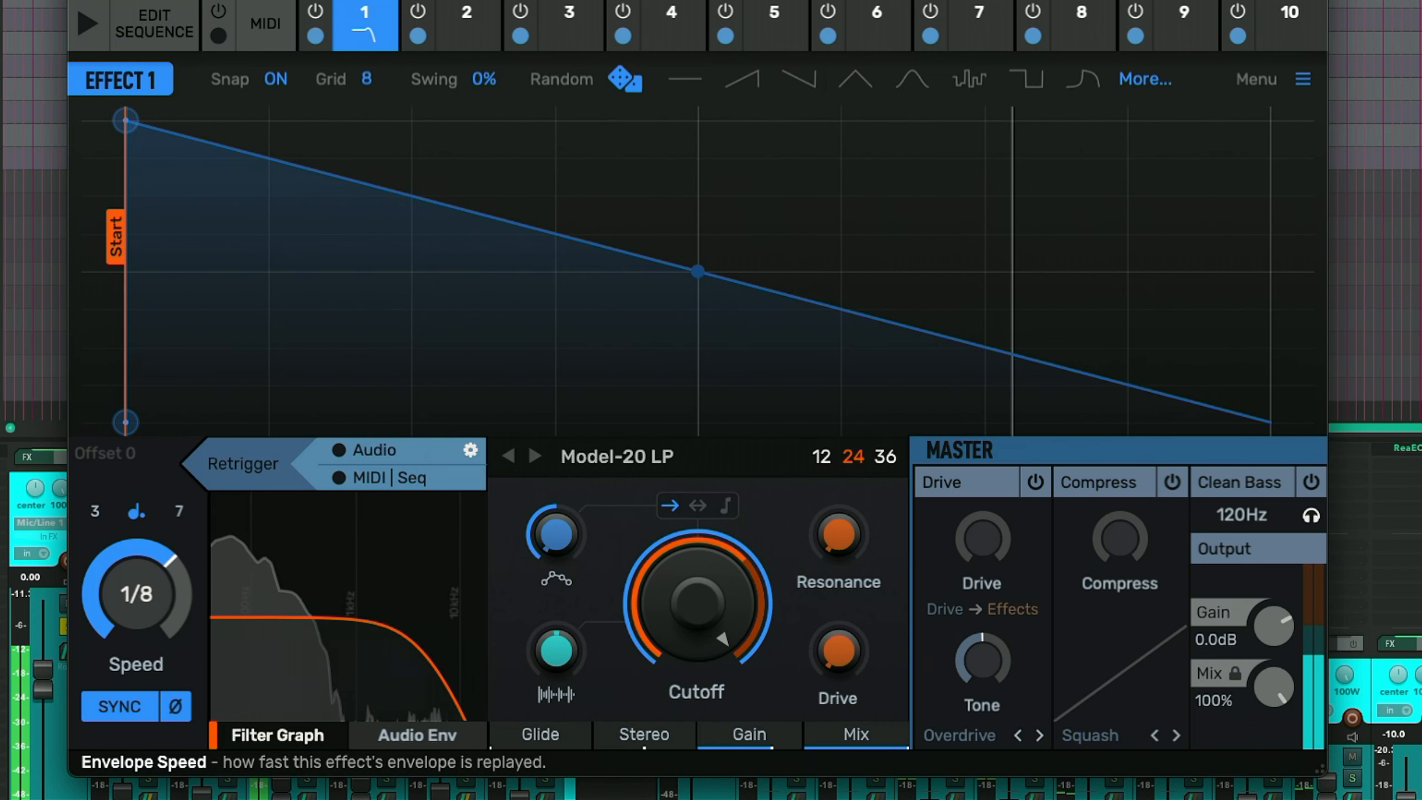
pyautogui.moveTo(136, 594); pyautogui.dragTo(137, 565)
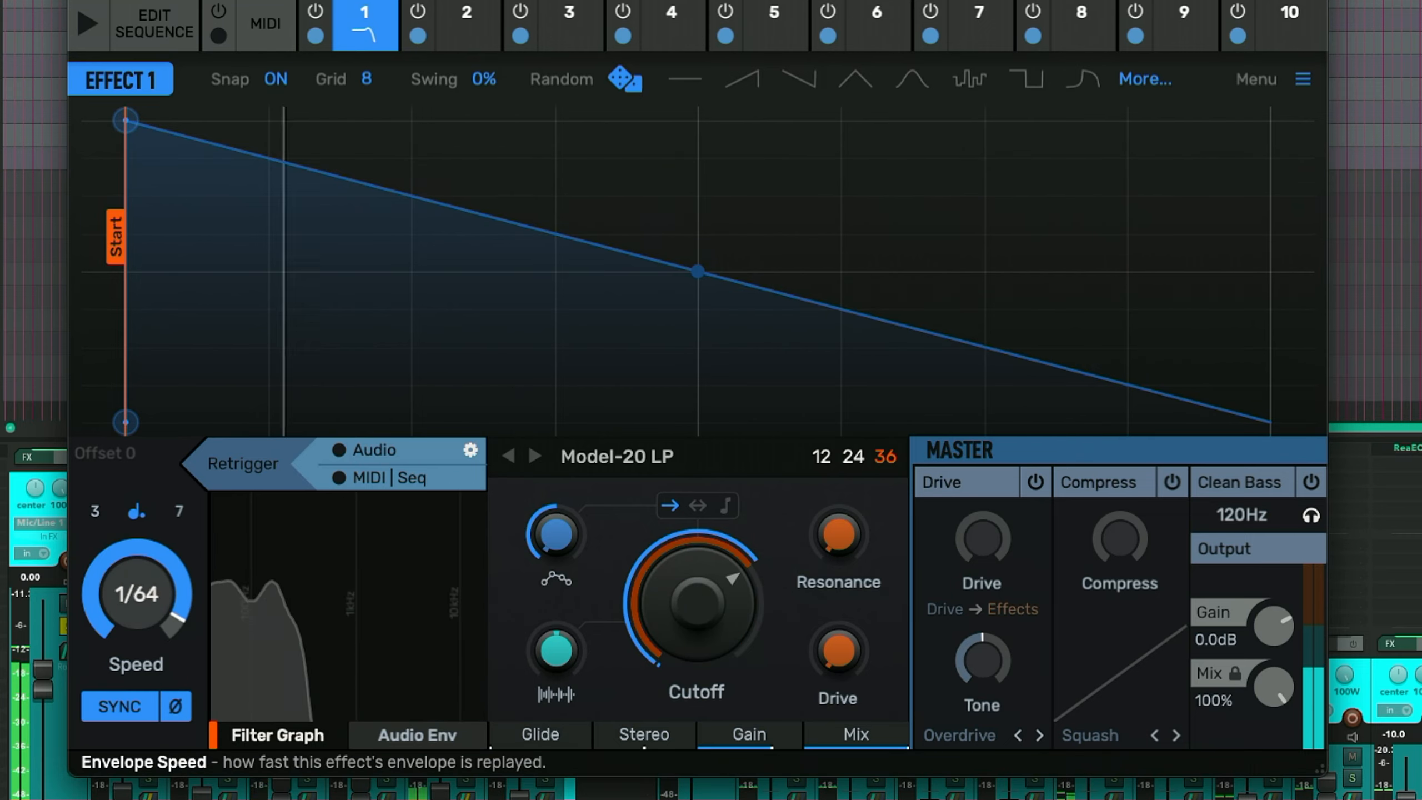
pyautogui.moveTo(137, 595); pyautogui.dragTo(136, 599)
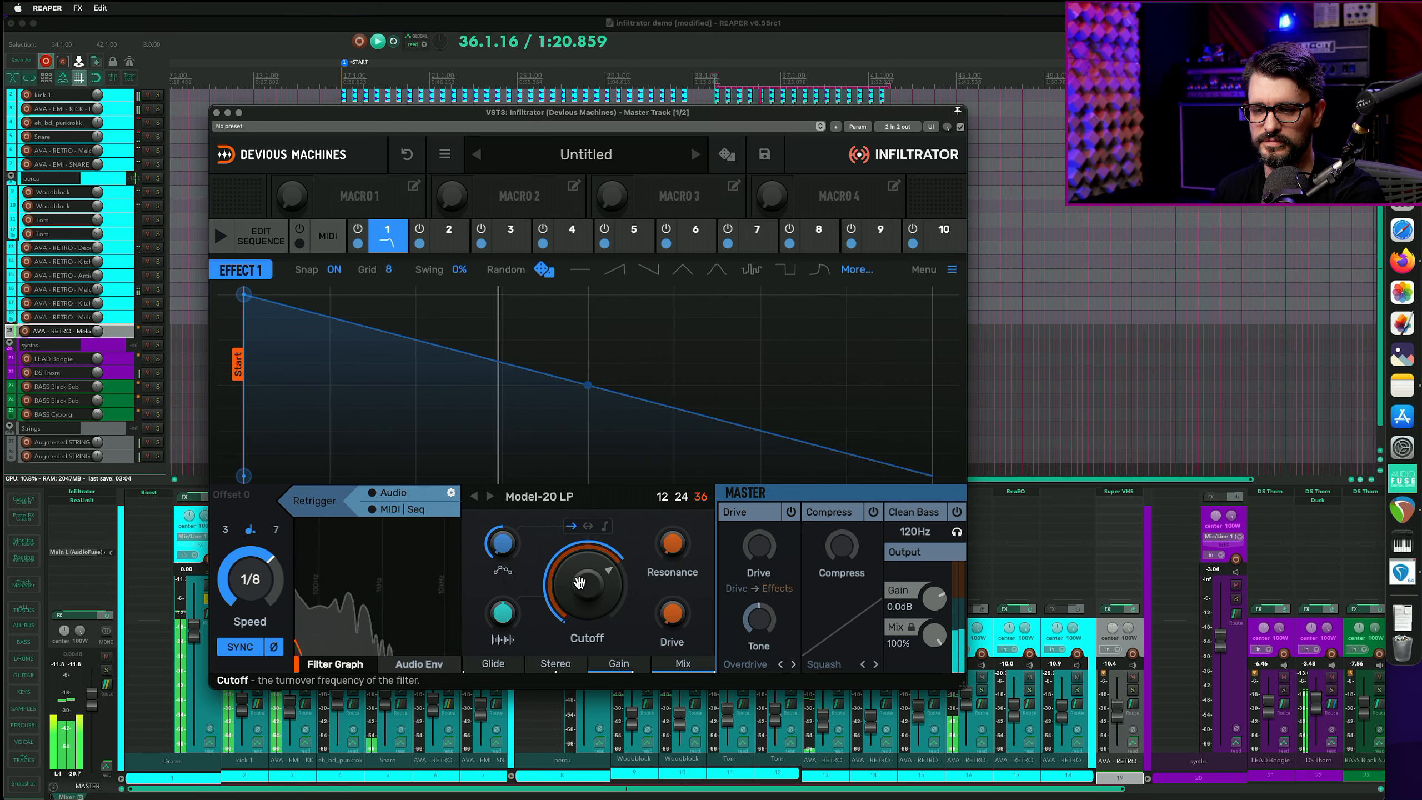
pyautogui.moveTo(271, 554); pyautogui.dragTo(270, 548)
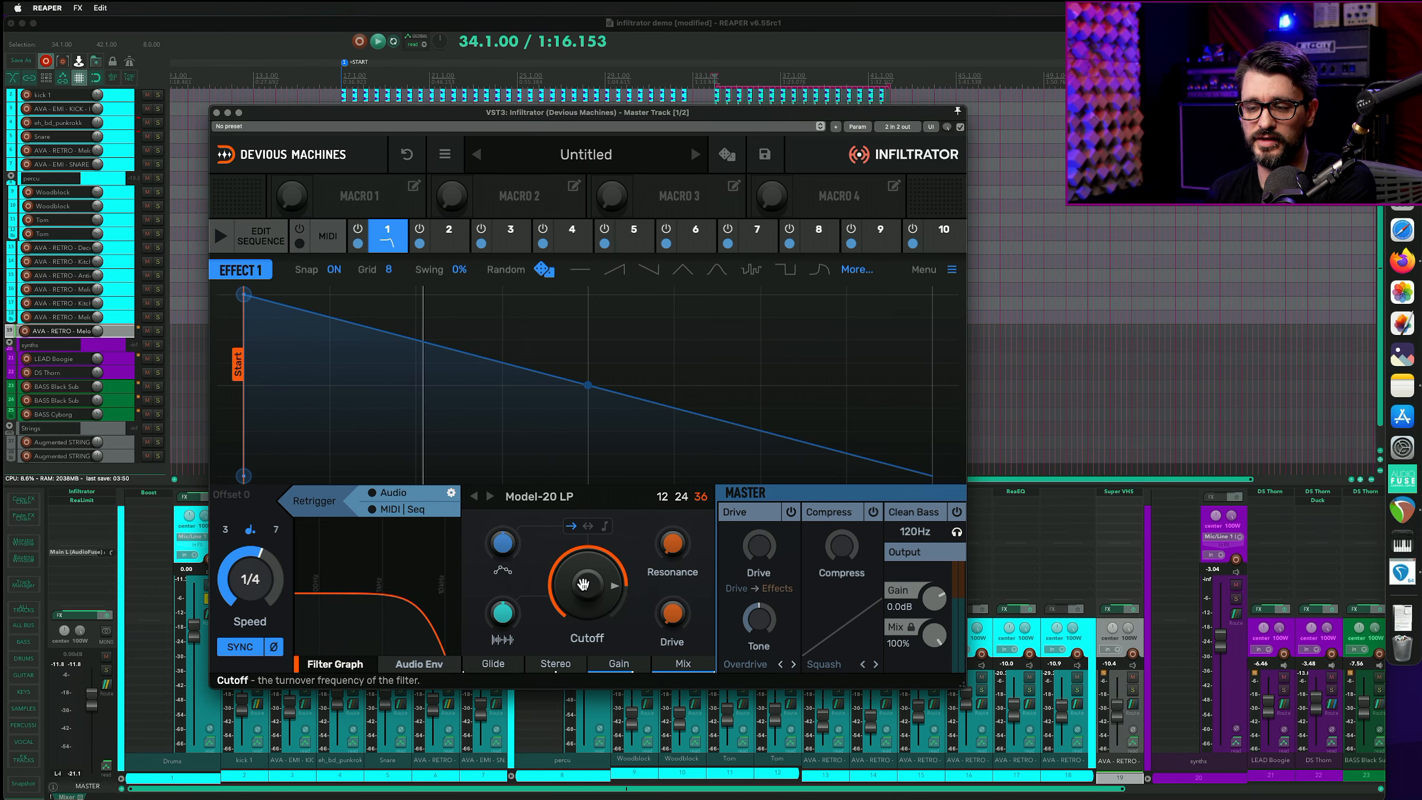
# - Raise the envelope amount and lower the filter cutoff to about 1.64 kHz
pyautogui.click(582, 584)
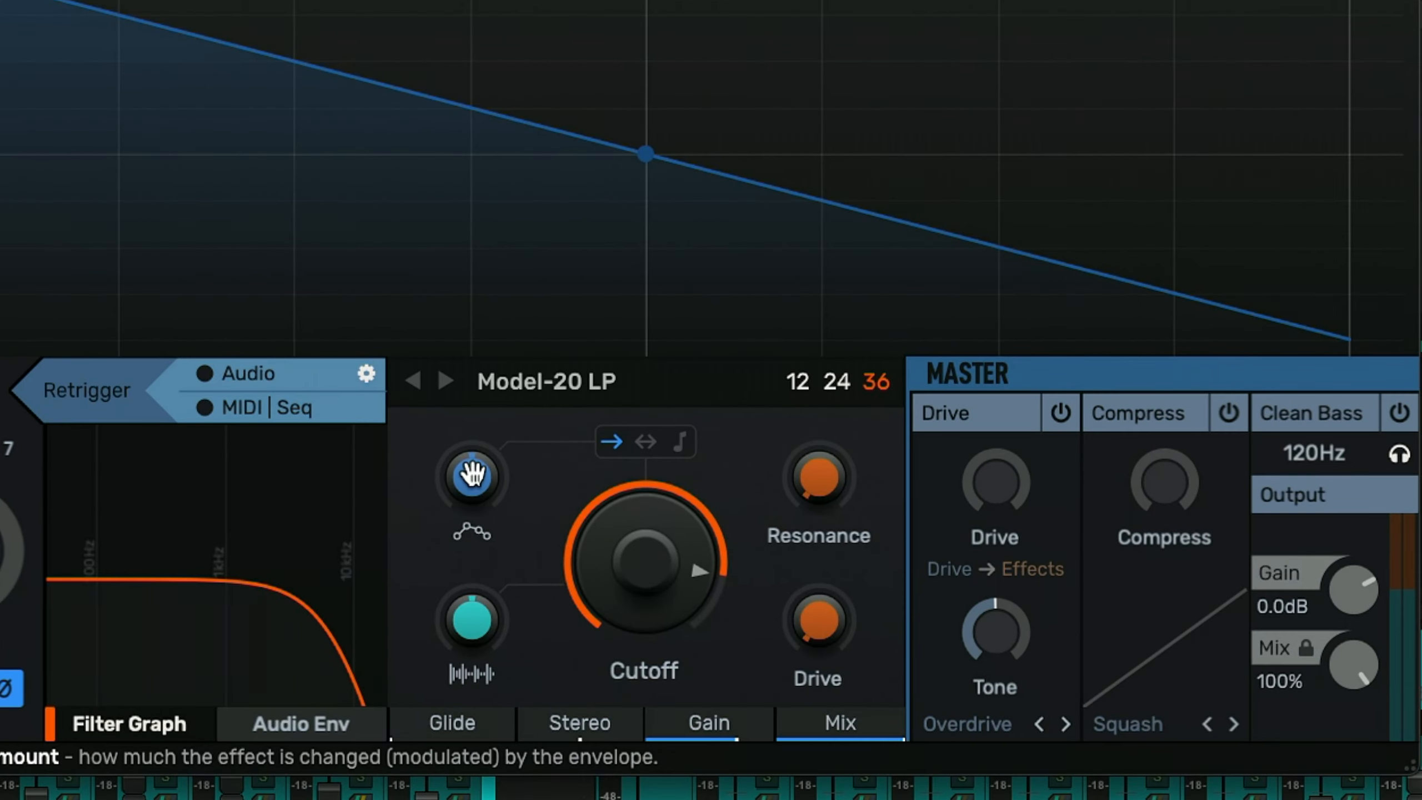
pyautogui.click(502, 542)
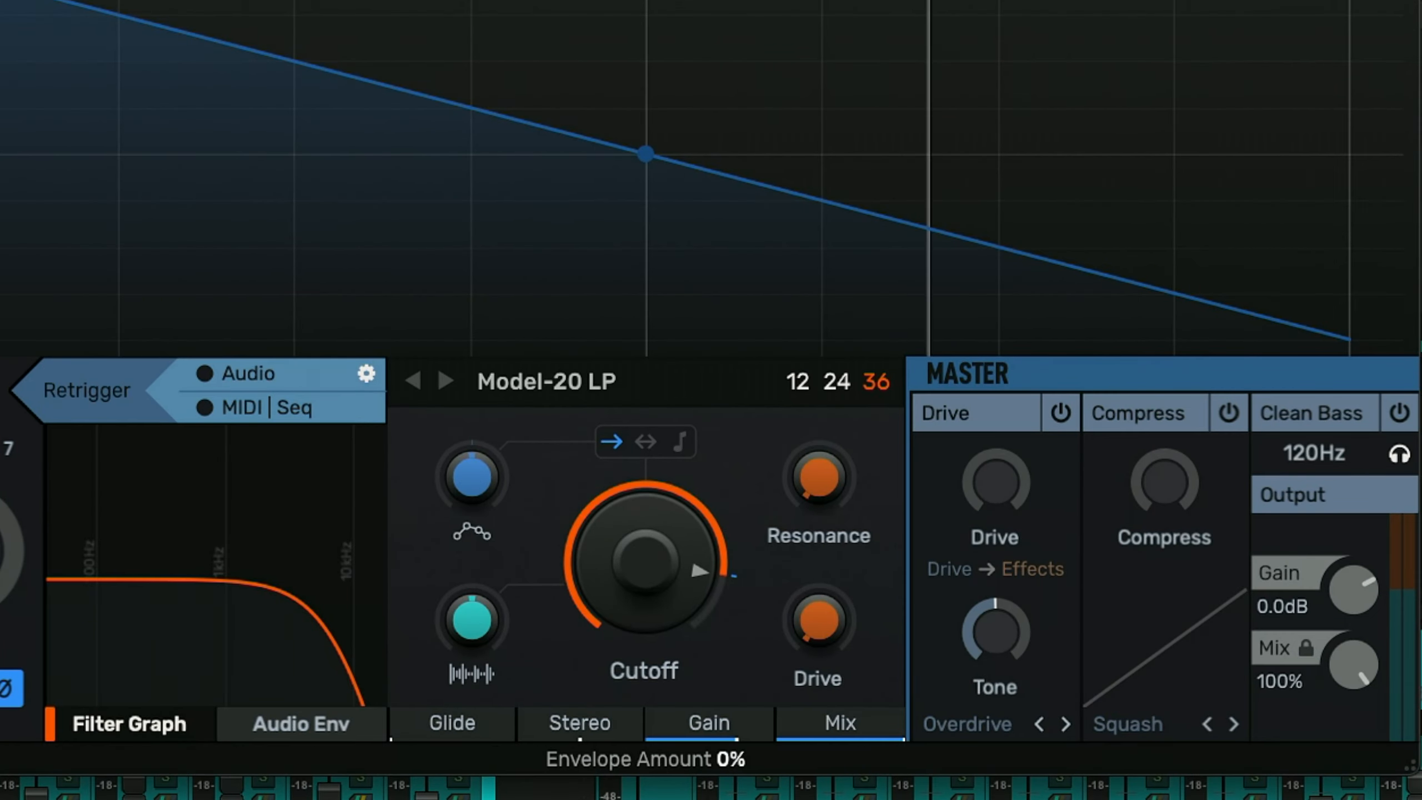
pyautogui.moveTo(472, 477); pyautogui.dragTo(473, 425)
pyautogui.moveTo(687, 503); pyautogui.dragTo(688, 551)
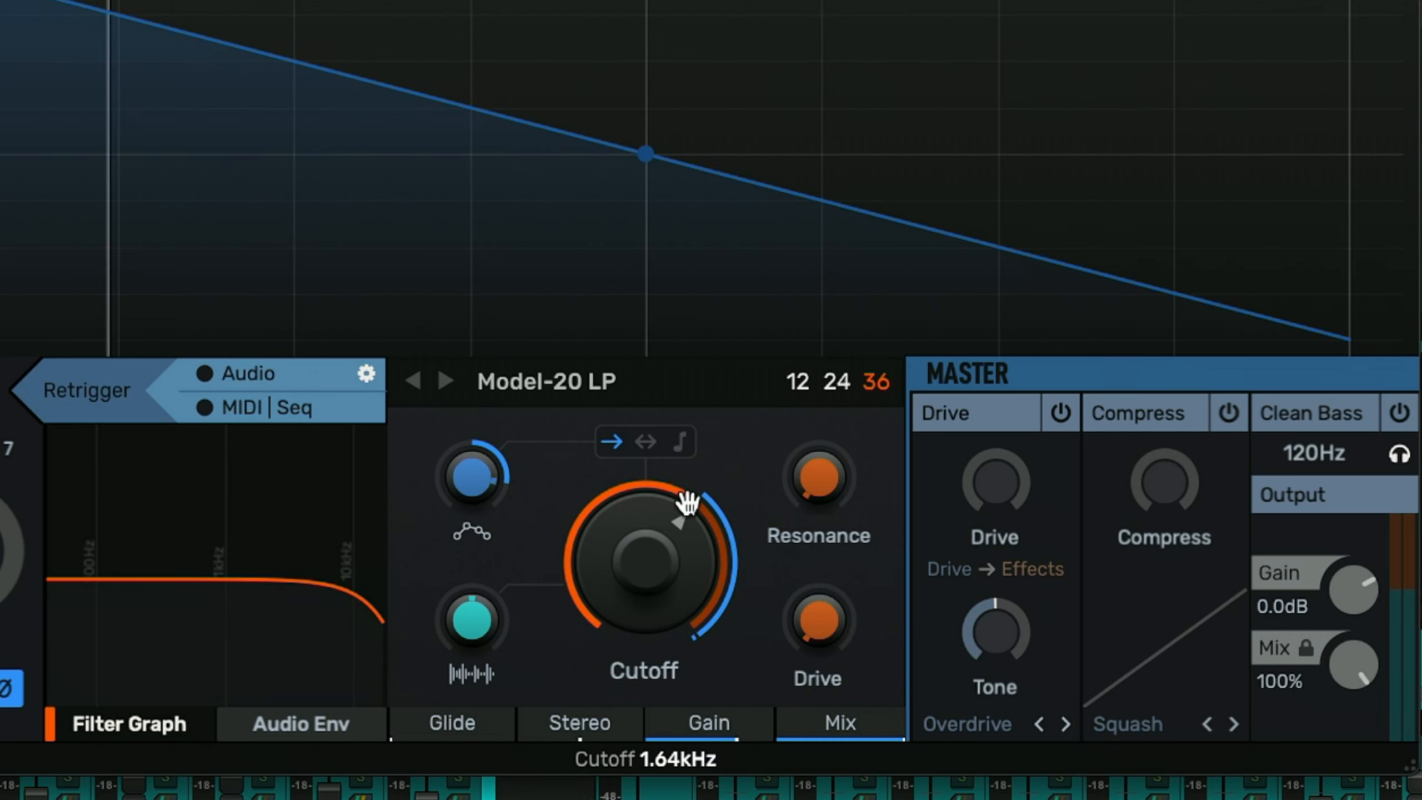
# - Switch the envelope direction to bipolar and readjust the envelope amount and cutoff
pyautogui.click(644, 446)
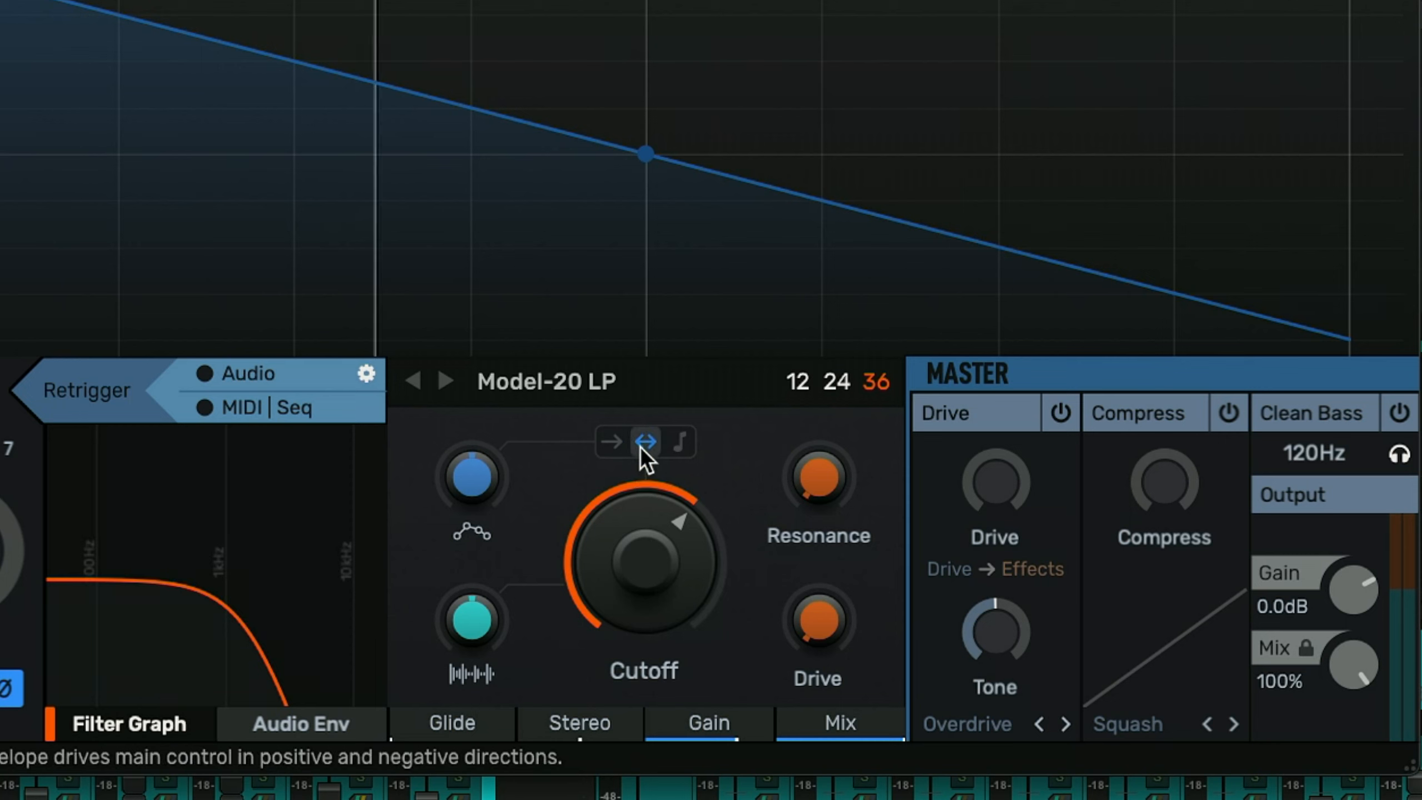
pyautogui.moveTo(485, 469); pyautogui.dragTo(486, 432)
pyautogui.moveTo(573, 577); pyautogui.dragTo(573, 627)
pyautogui.moveTo(669, 530)
pyautogui.mouseDown()
pyautogui.moveTo(669, 544)
pyautogui.moveTo(669, 532)
pyautogui.mouseUp()
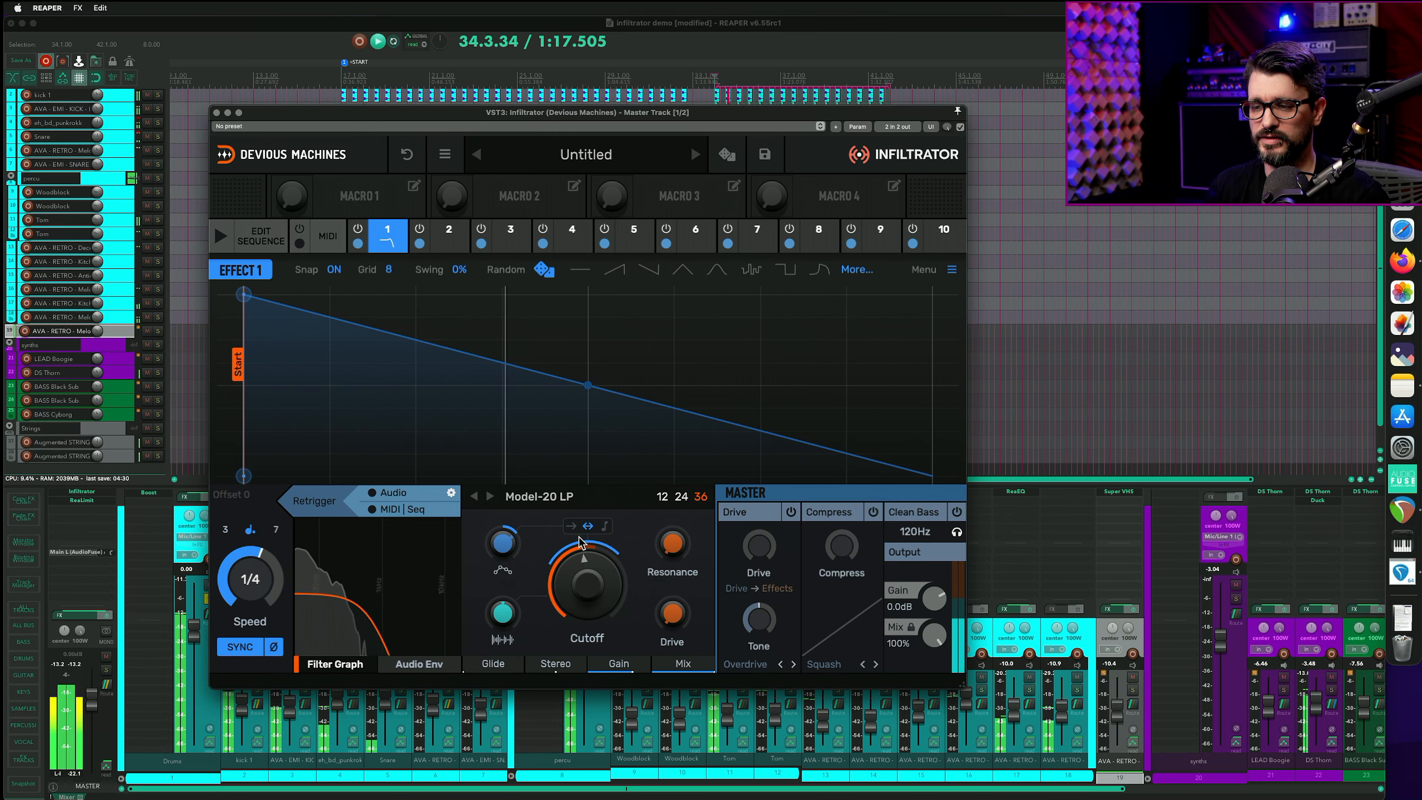
# - Return the envelope direction to one-way and lower the filter cutoff further
pyautogui.click(574, 527)
pyautogui.moveTo(585, 580); pyautogui.dragTo(586, 669)
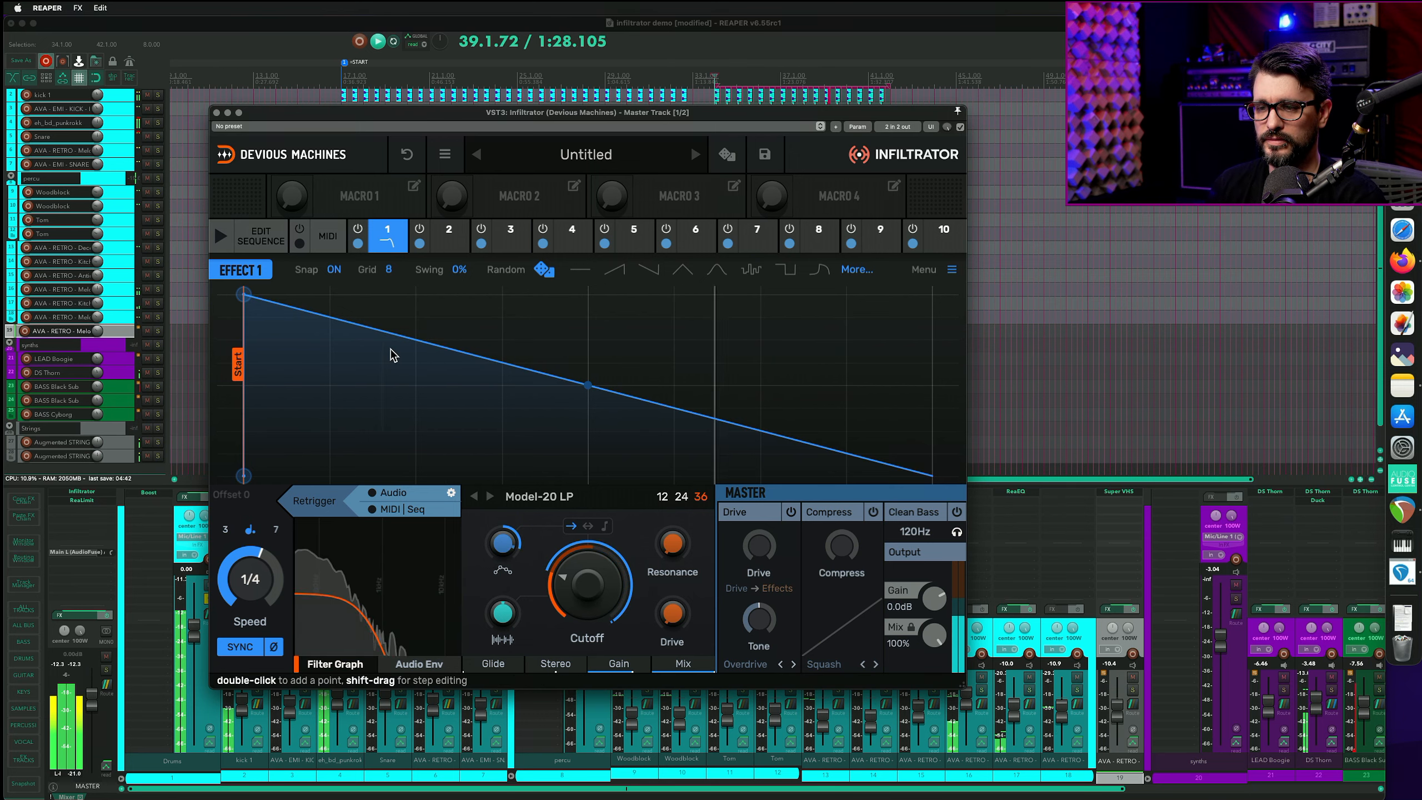
# - Add three envelope points, shaping a dip, a peak and a drop in the envelope
pyautogui.doubleClick(390, 350)
pyautogui.moveTo(444, 208); pyautogui.dragTo(422, 314)
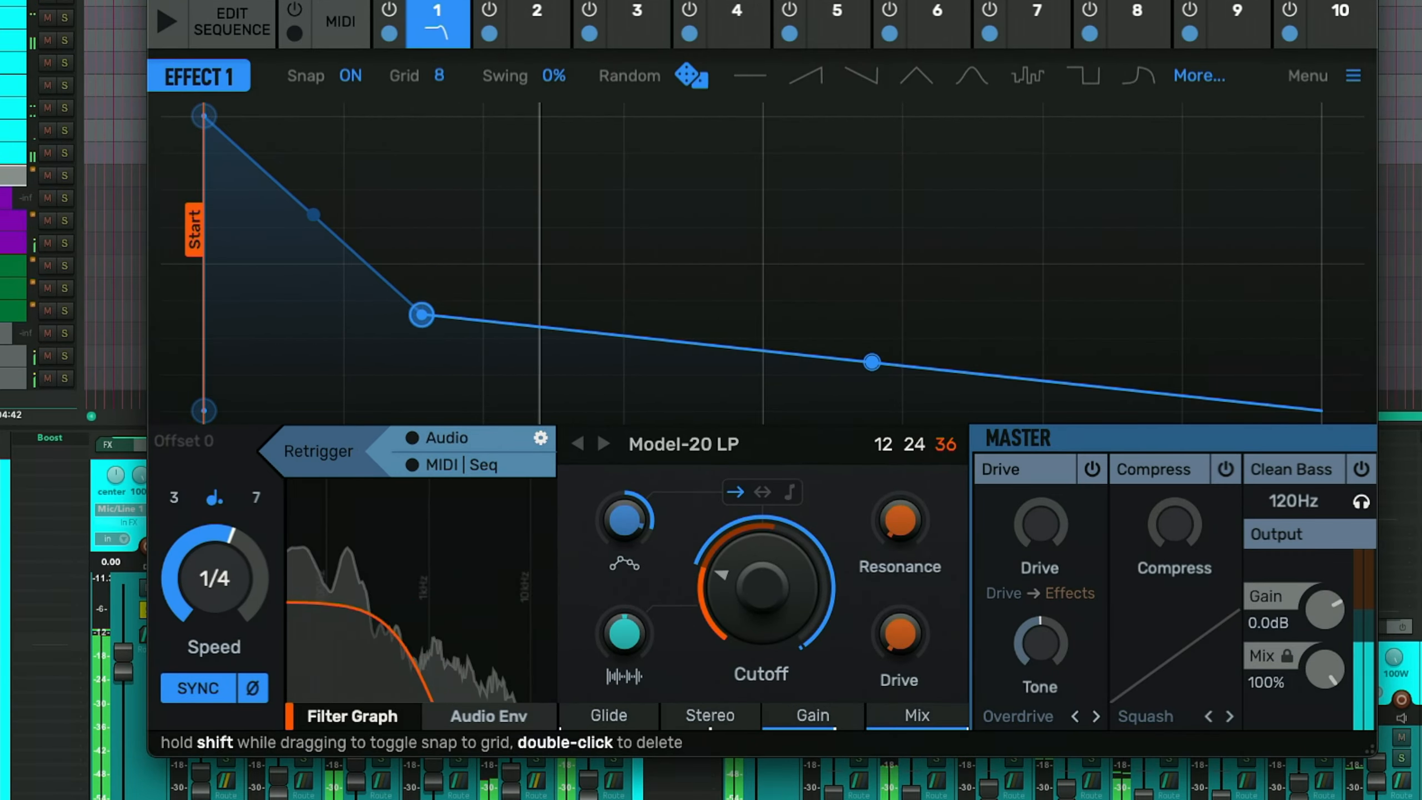
pyautogui.doubleClick(587, 248)
pyautogui.moveTo(587, 249); pyautogui.dragTo(553, 140)
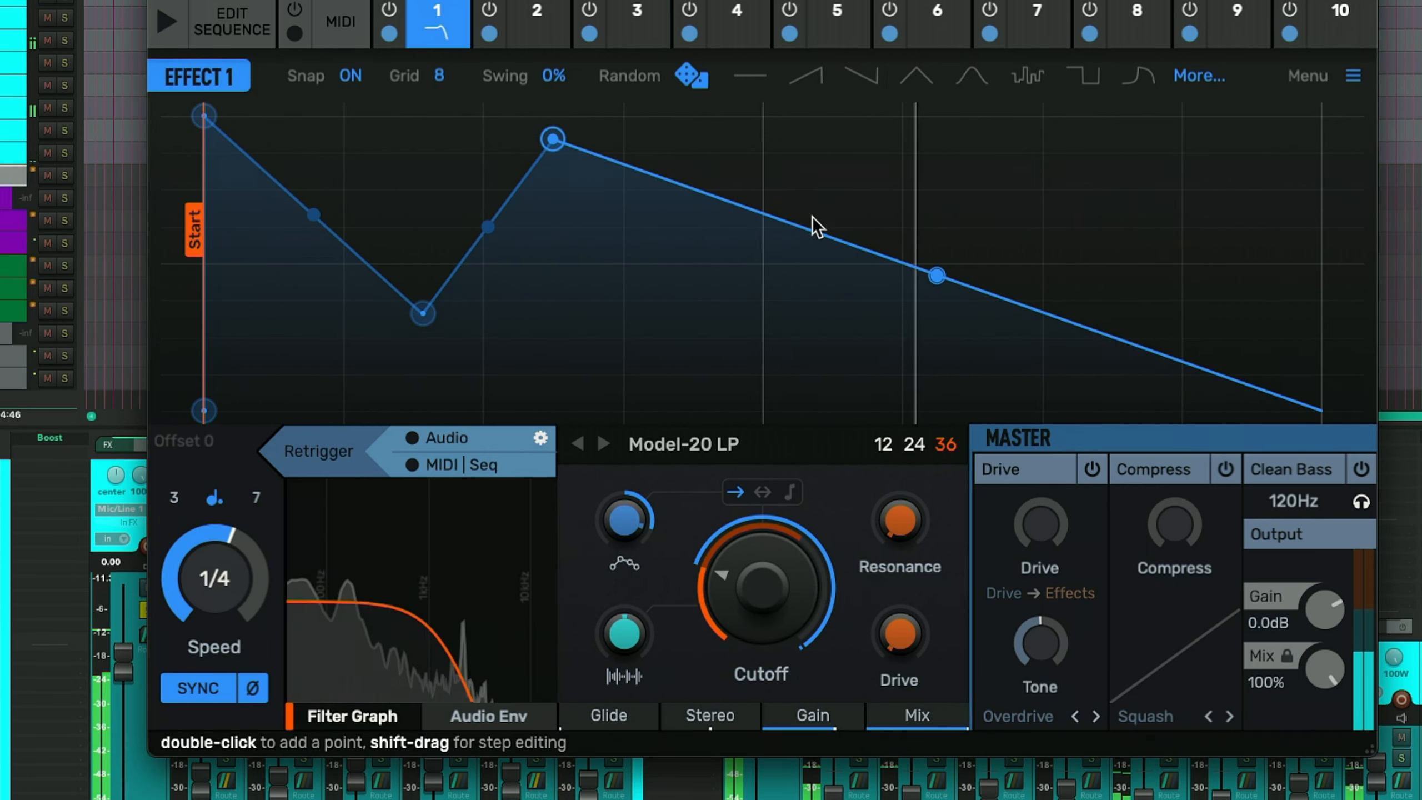
pyautogui.doubleClick(813, 194)
pyautogui.moveTo(812, 196); pyautogui.dragTo(763, 376)
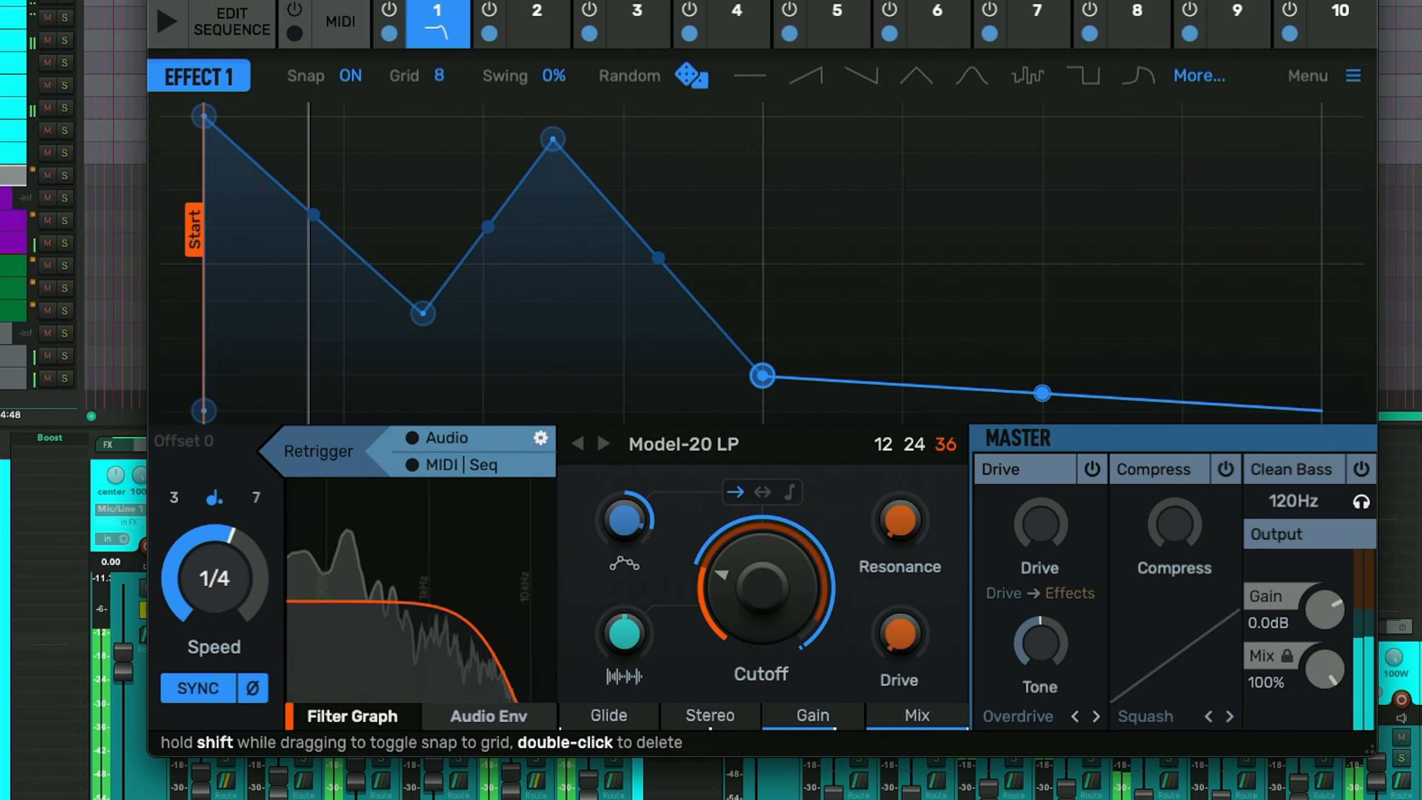
# - Bend the envelope segment after the peak into a curve
pyautogui.moveTo(658, 257); pyautogui.dragTo(658, 309)
pyautogui.rightClick(658, 357)
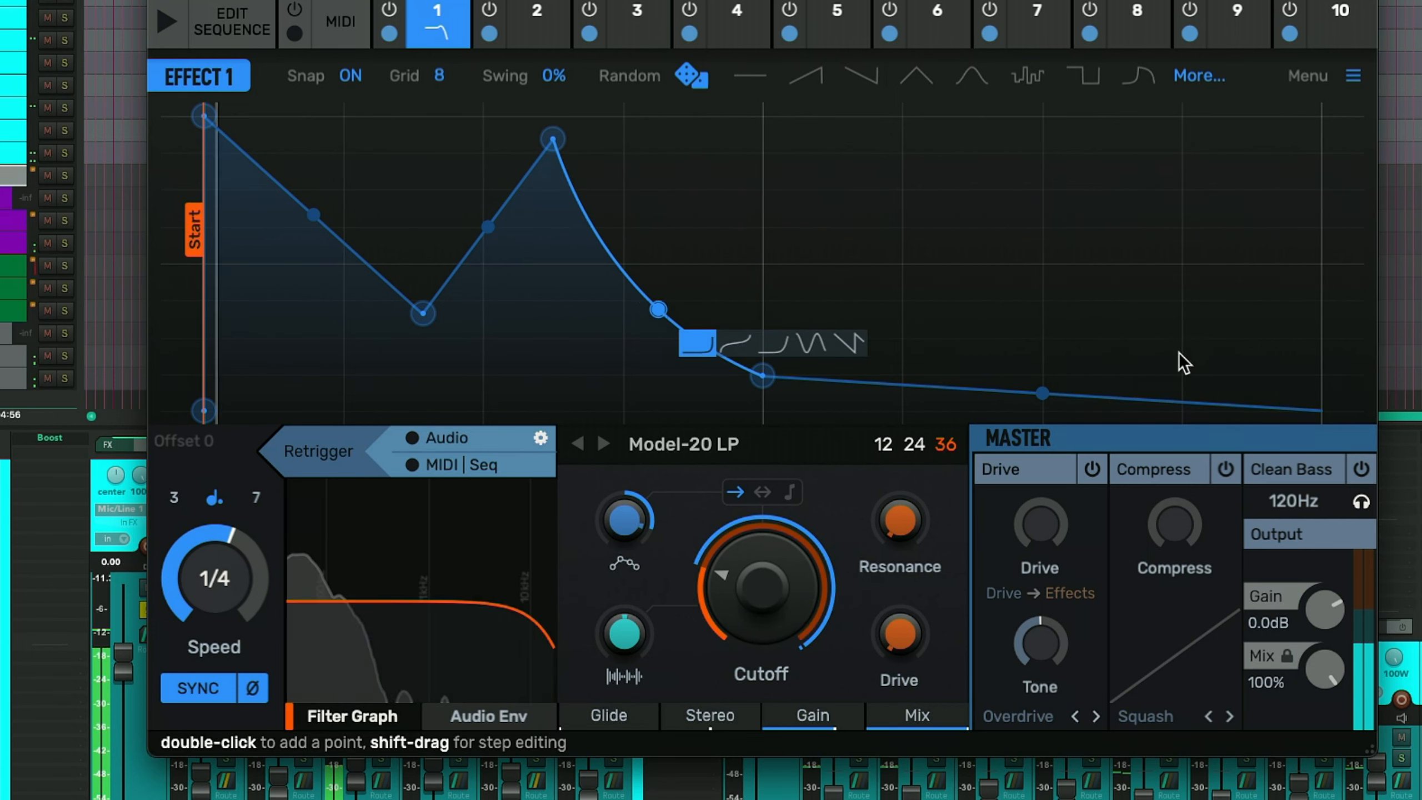
pyautogui.moveTo(1042, 392)
pyautogui.mouseDown()
pyautogui.moveTo(1042, 376)
pyautogui.moveTo(1042, 398)
pyautogui.mouseUp()
# - Add a point near the envelope's end and turn the rising segment into a sine wave with a raised peak
pyautogui.doubleClick(1176, 196)
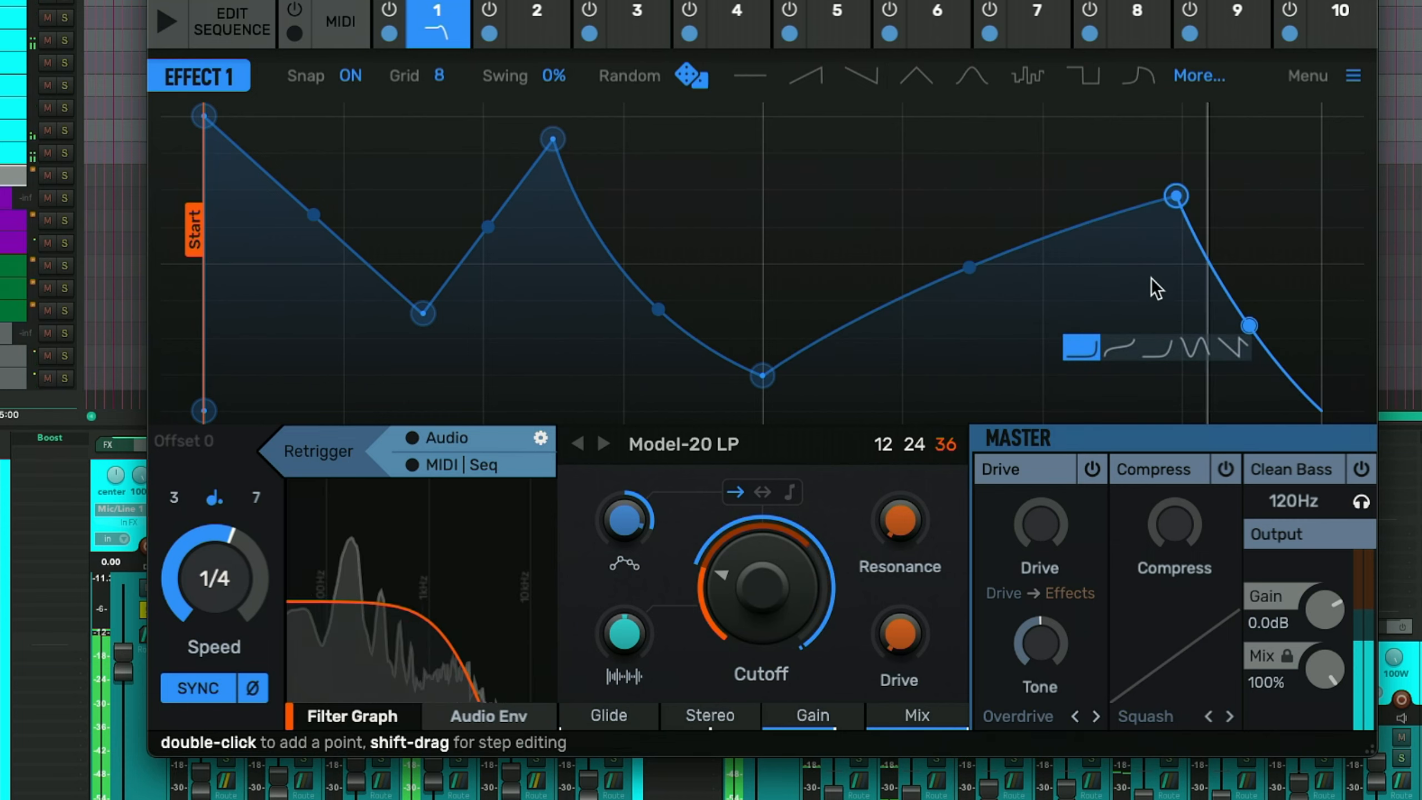
pyautogui.moveTo(969, 268); pyautogui.dragTo(969, 218)
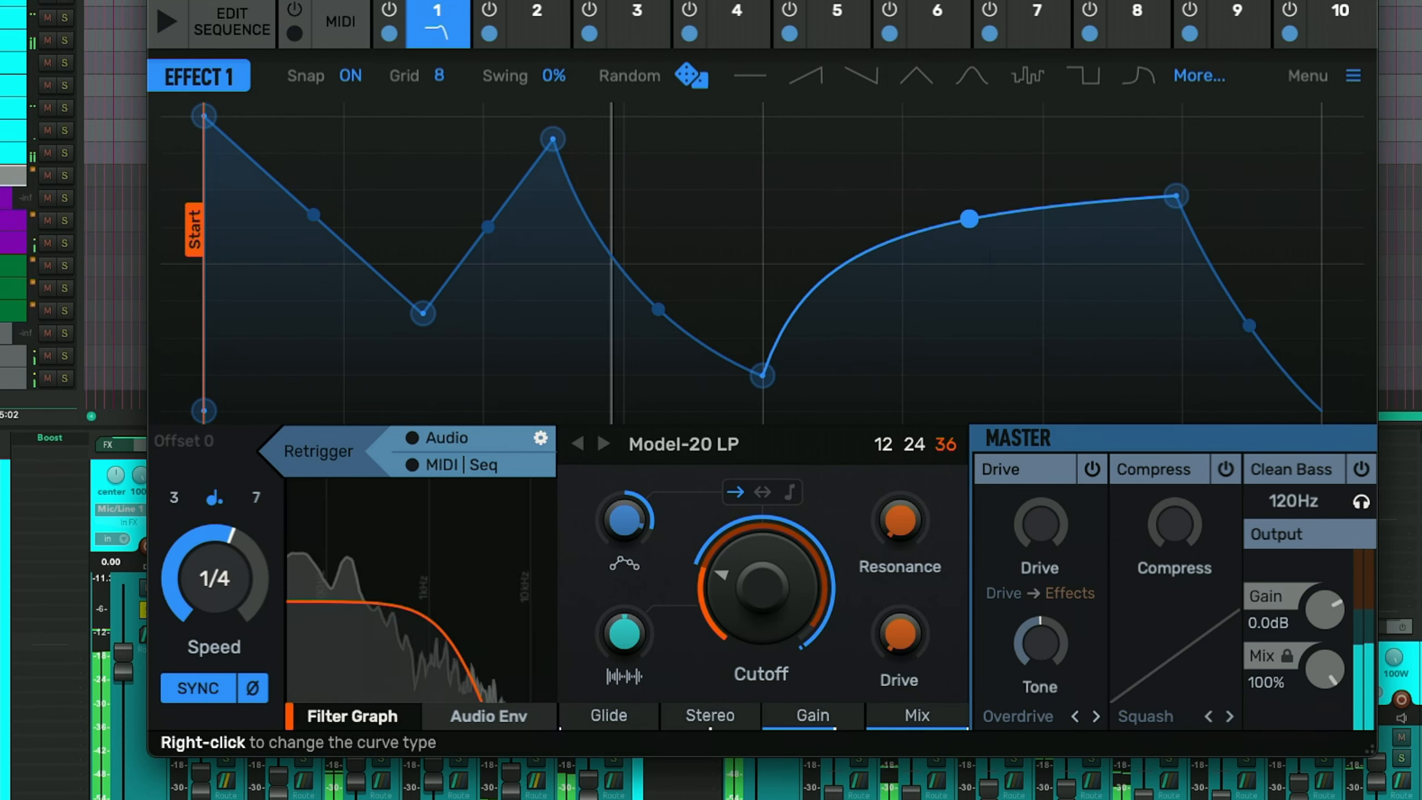
pyautogui.click(1114, 264)
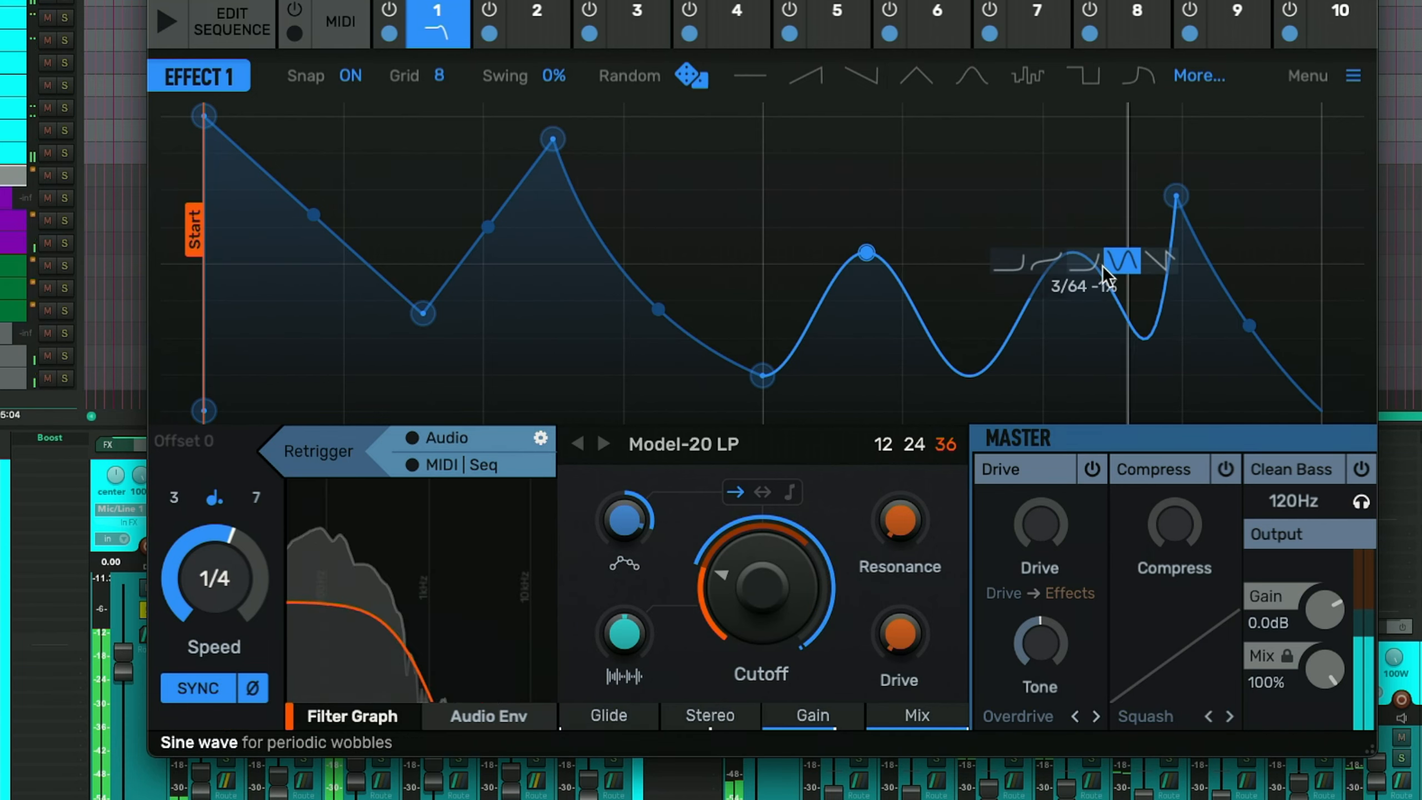
pyautogui.moveTo(877, 261); pyautogui.dragTo(868, 141)
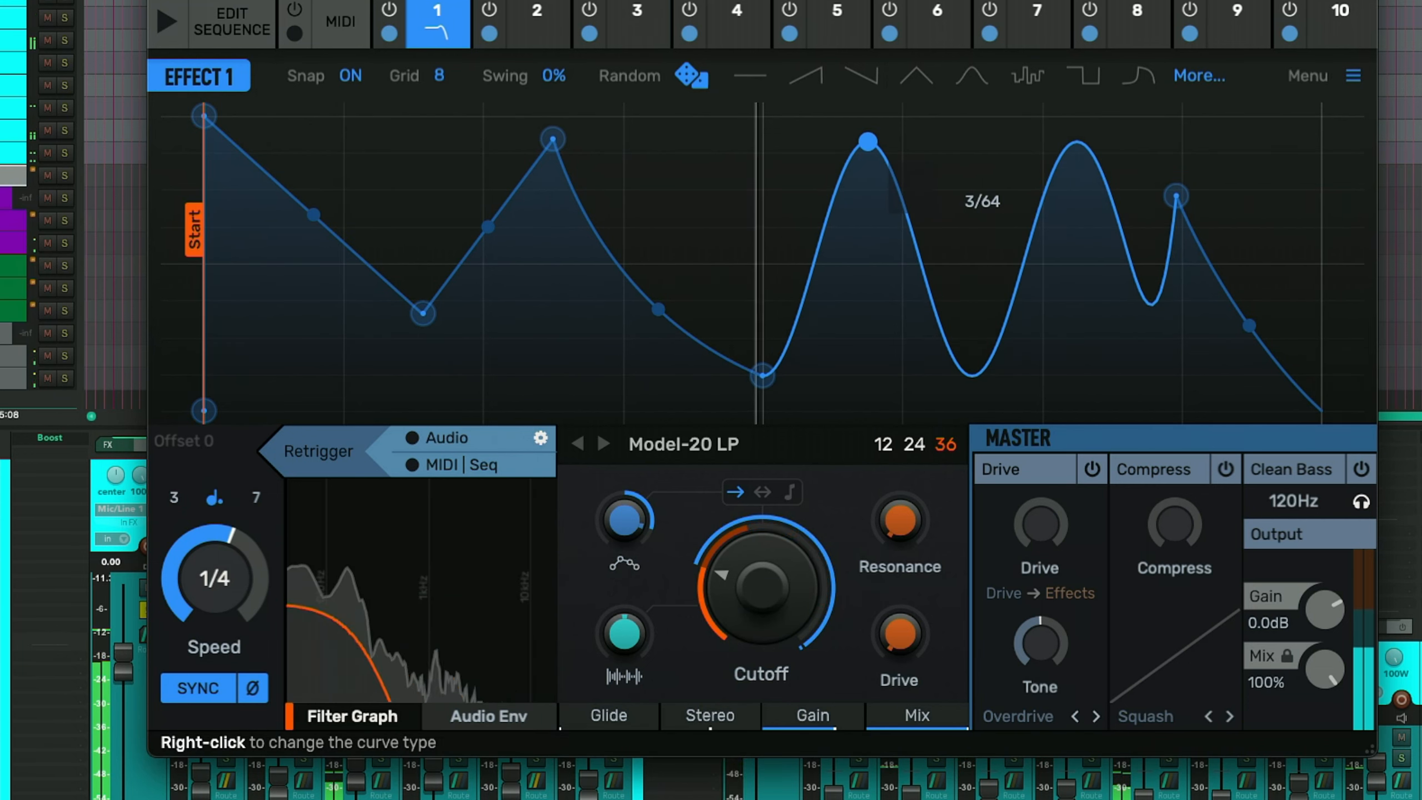
# - Try the random, flat, ramp down, triangle and stepped preset envelope shapes
pyautogui.click(686, 77)
pyautogui.click(744, 78)
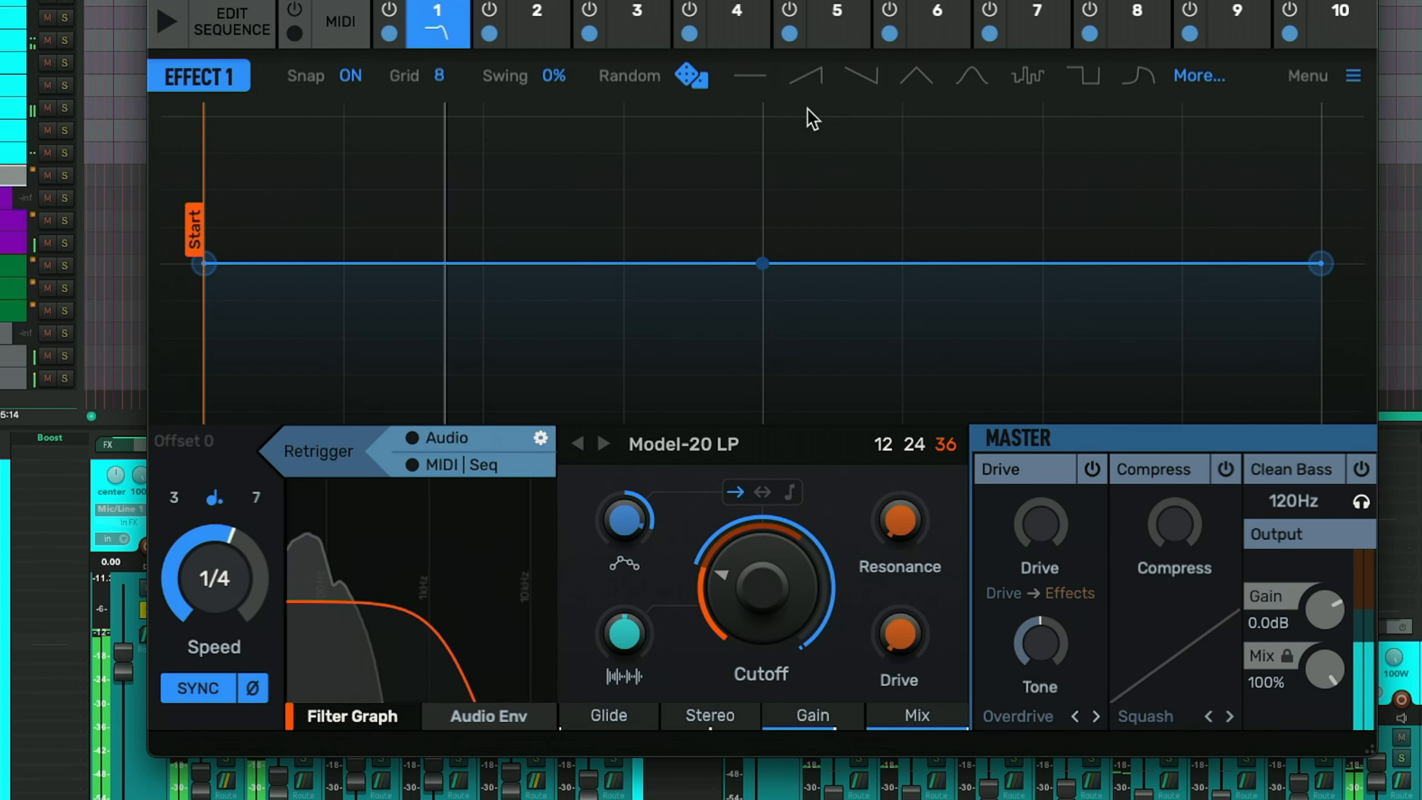
pyautogui.click(858, 73)
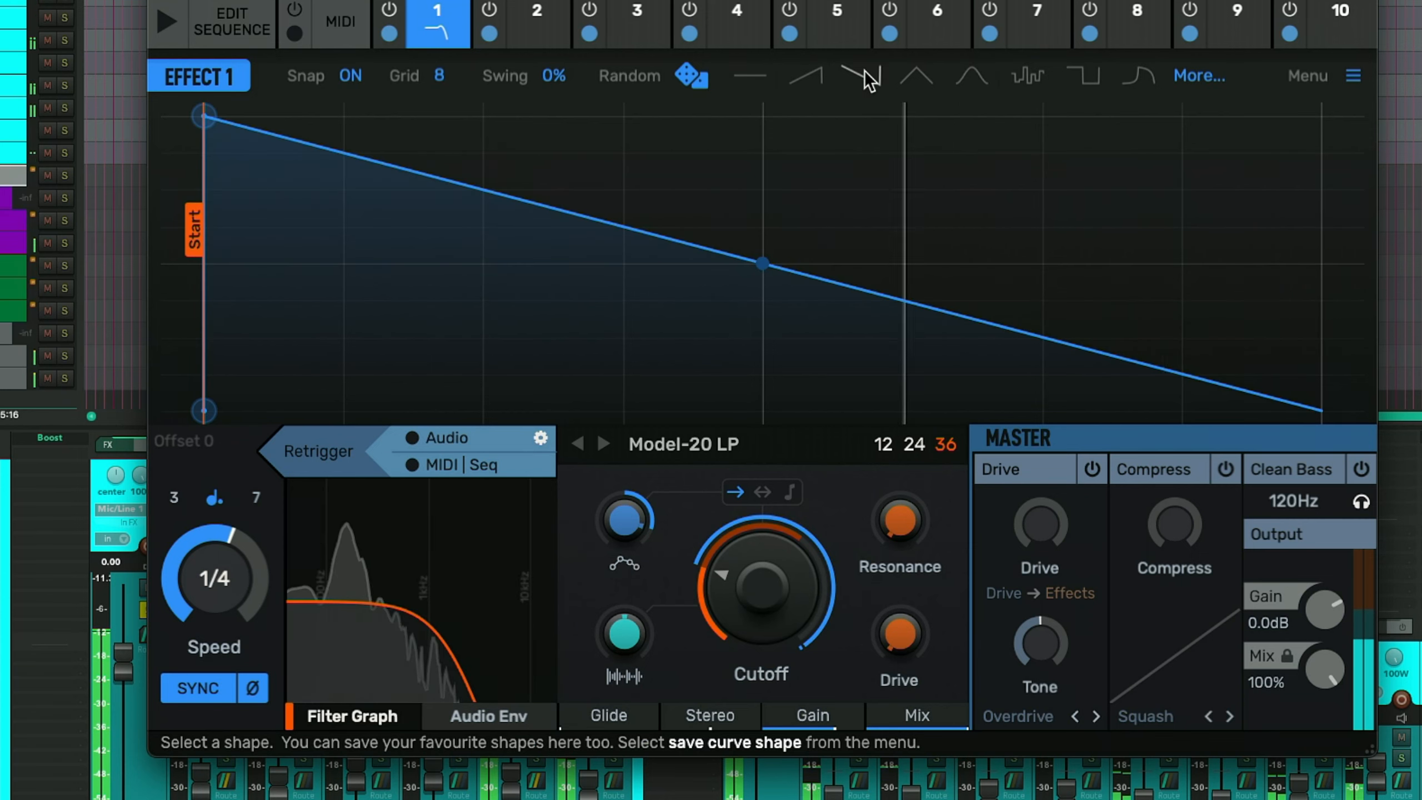
pyautogui.click(918, 90)
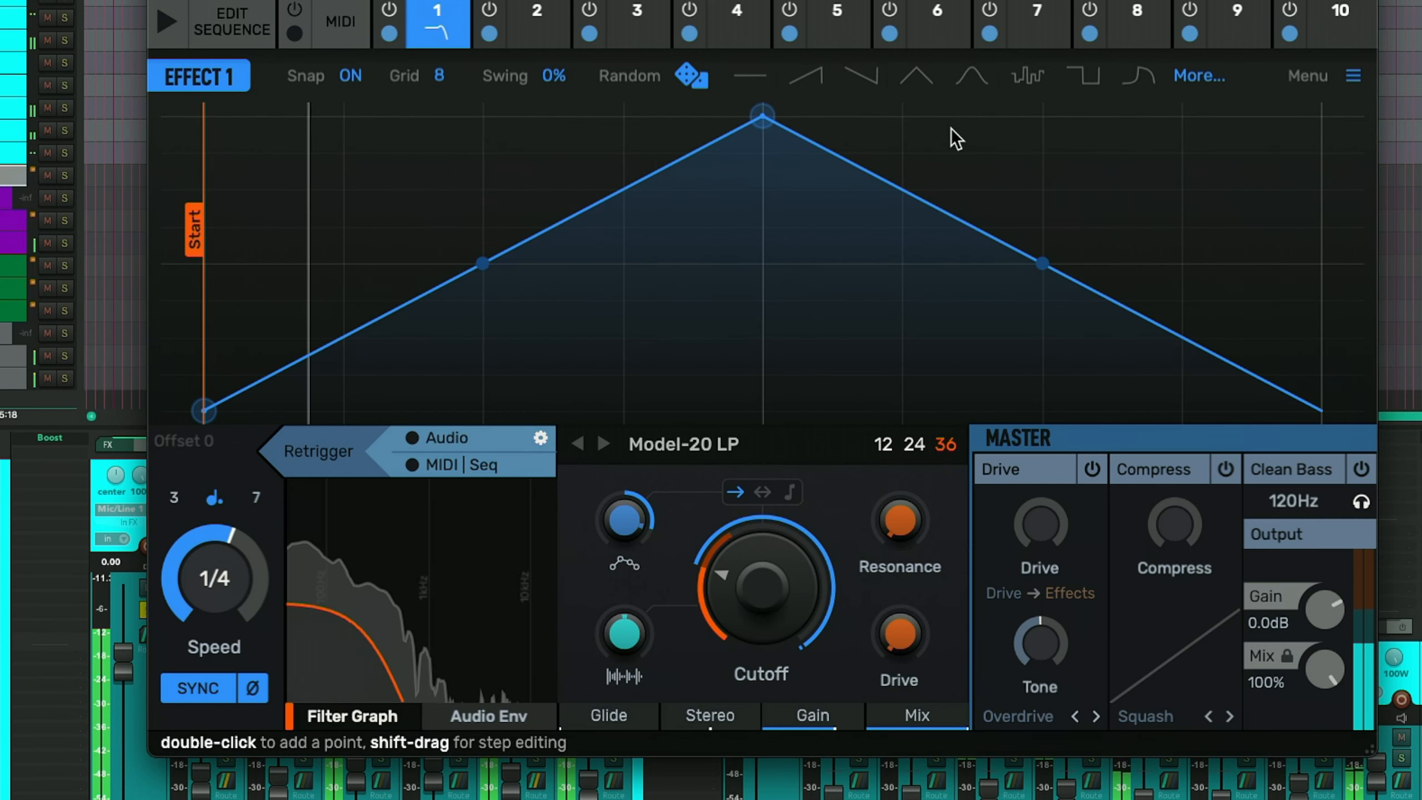
pyautogui.click(1033, 82)
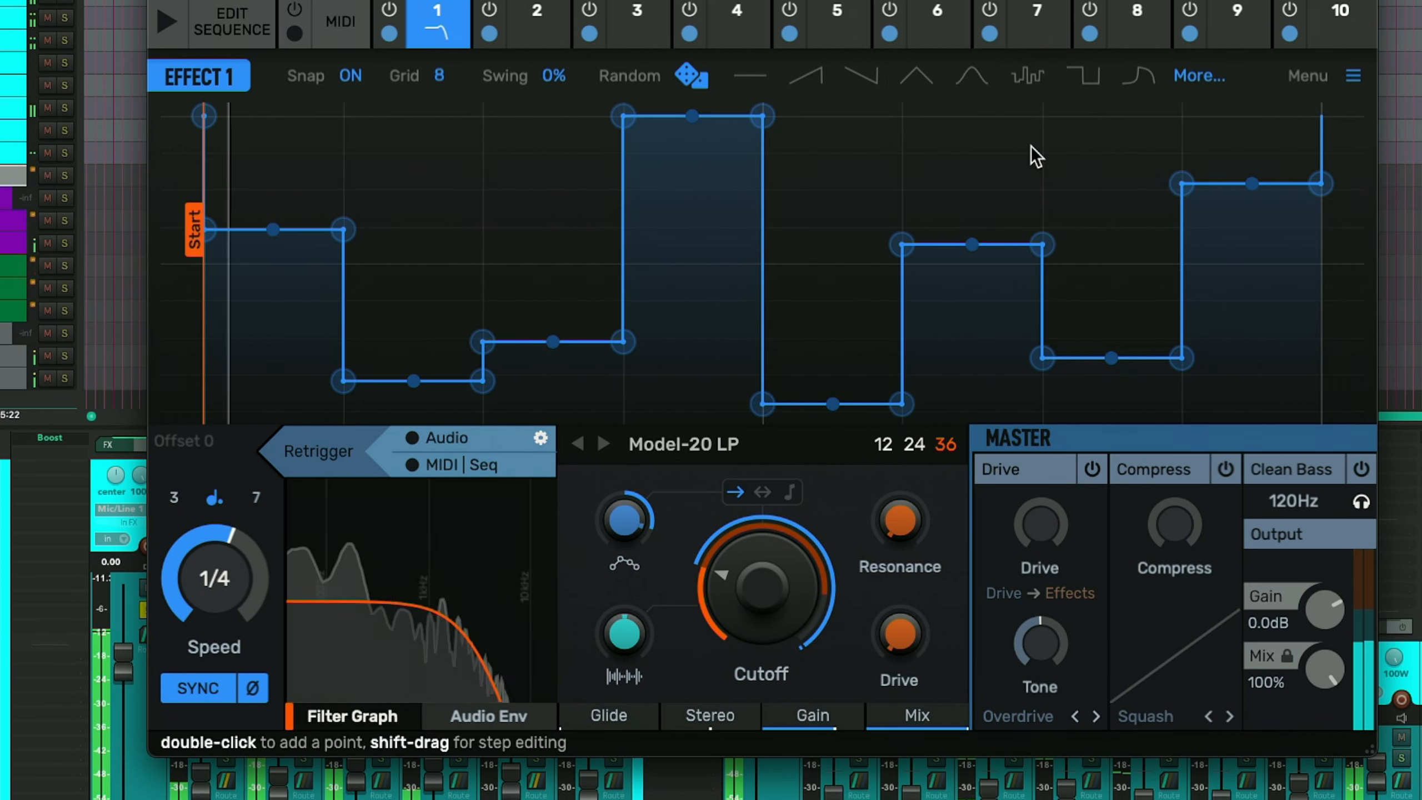
# - Apply a square-wave envelope shape from the additional shape presets
pyautogui.click(1193, 79)
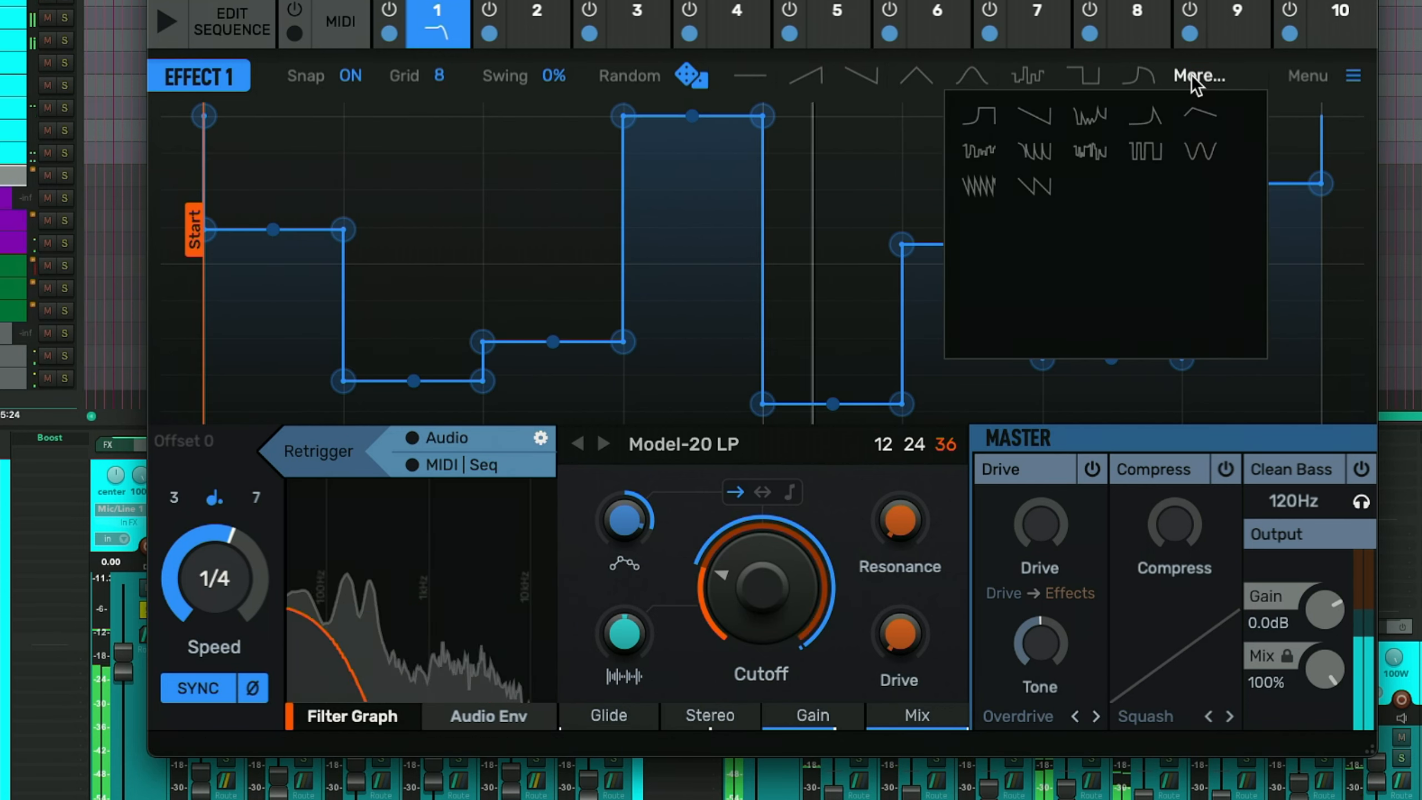
pyautogui.click(1083, 158)
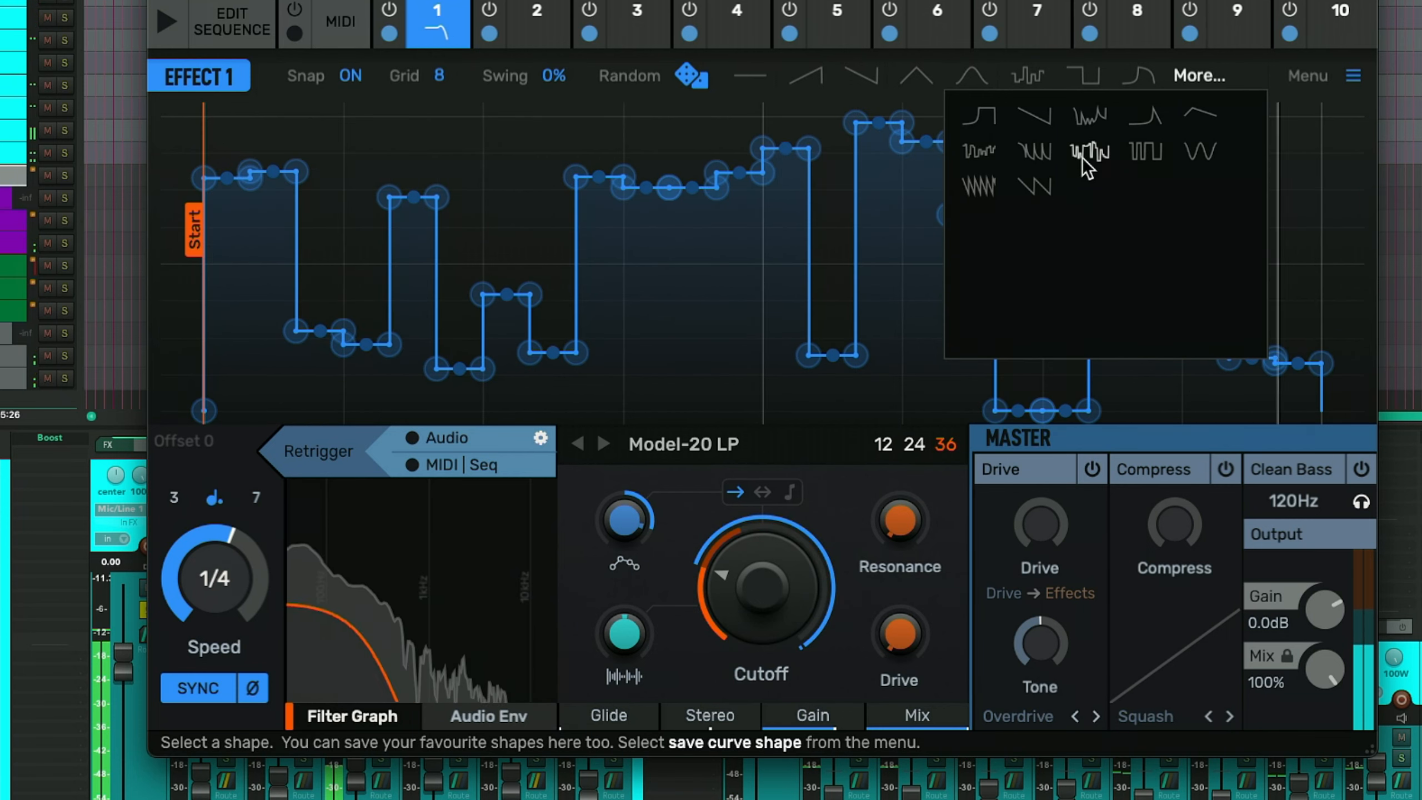
pyautogui.click(1142, 157)
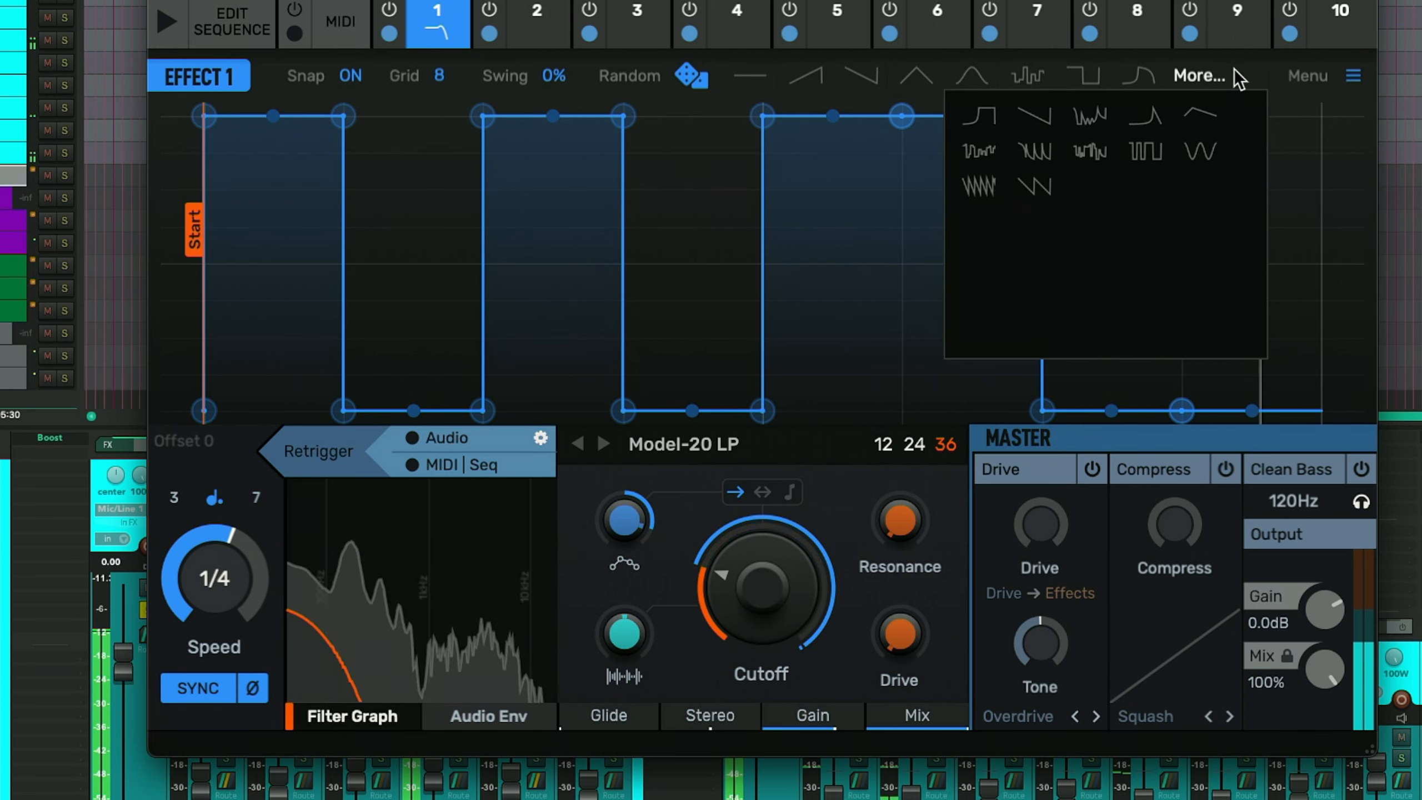
# - Halve the length of the effect's envelope
pyautogui.click(1349, 79)
pyautogui.click(1350, 81)
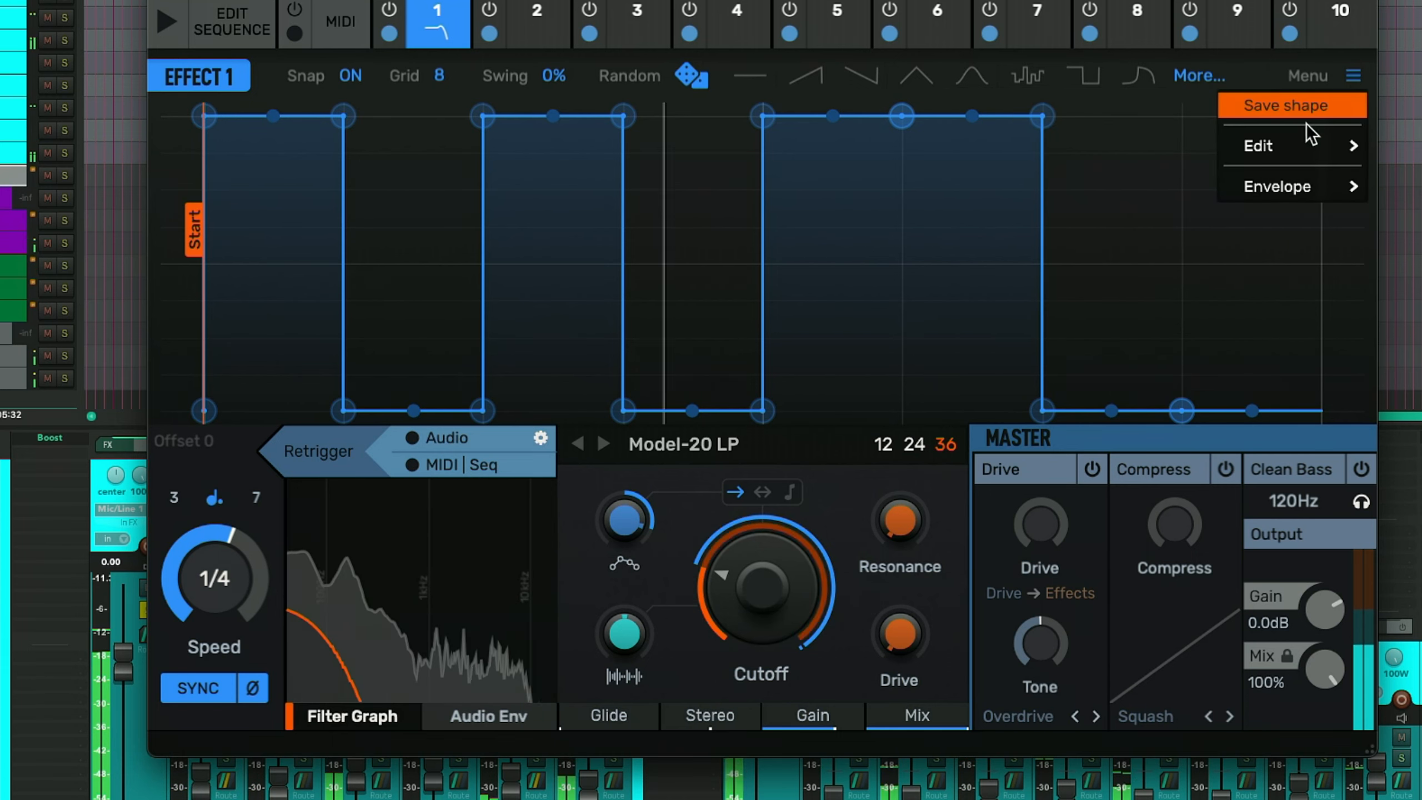
pyautogui.moveTo(1300, 143)
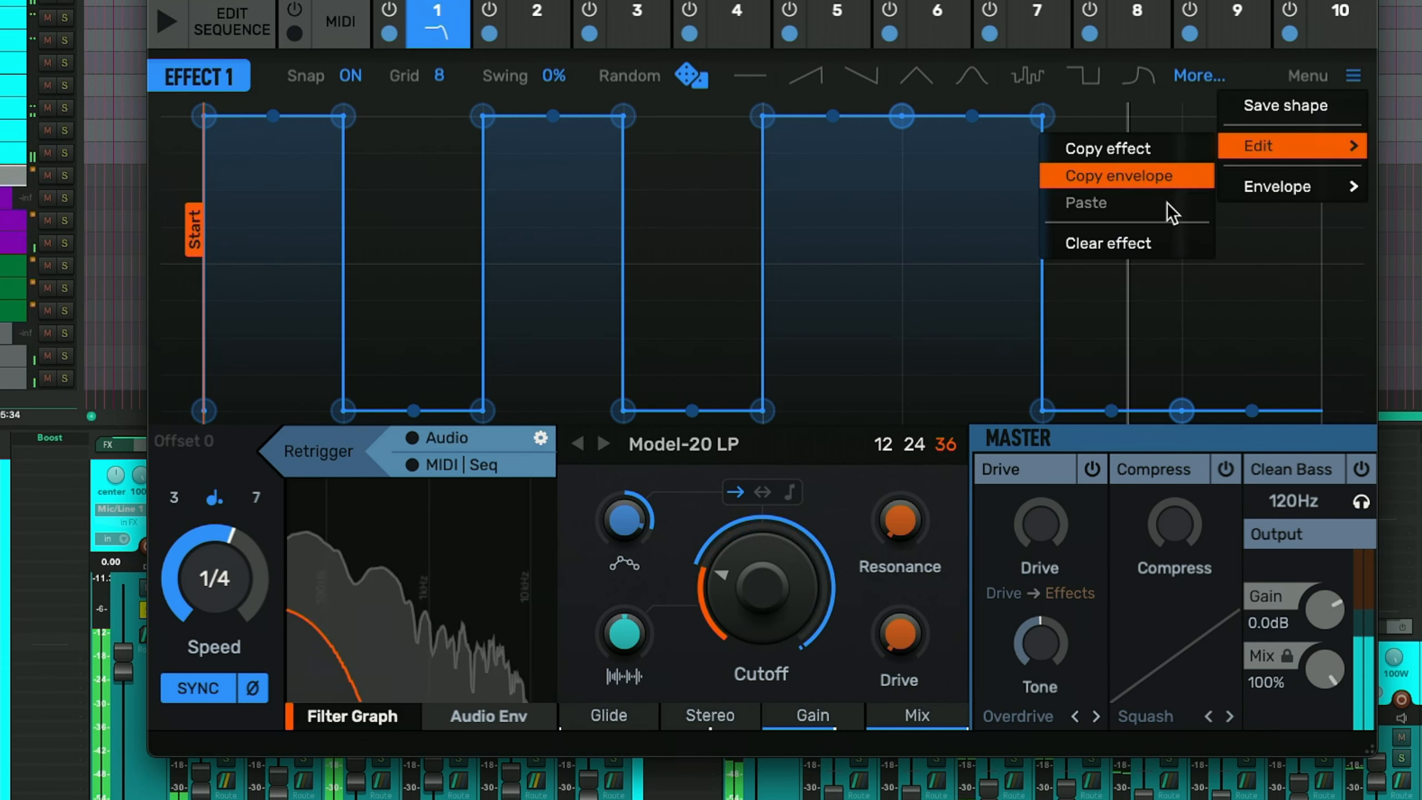
pyautogui.moveTo(1283, 194)
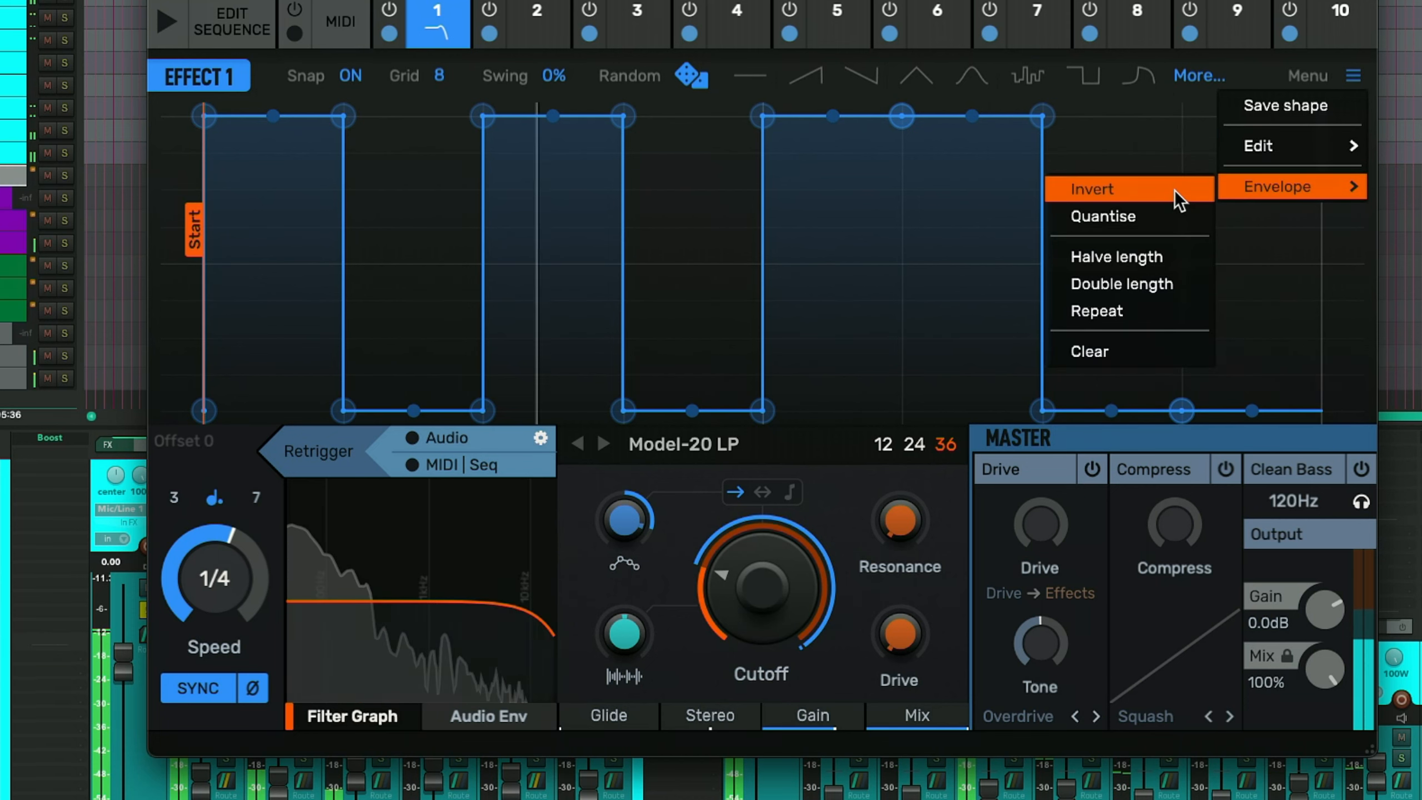
pyautogui.click(1171, 260)
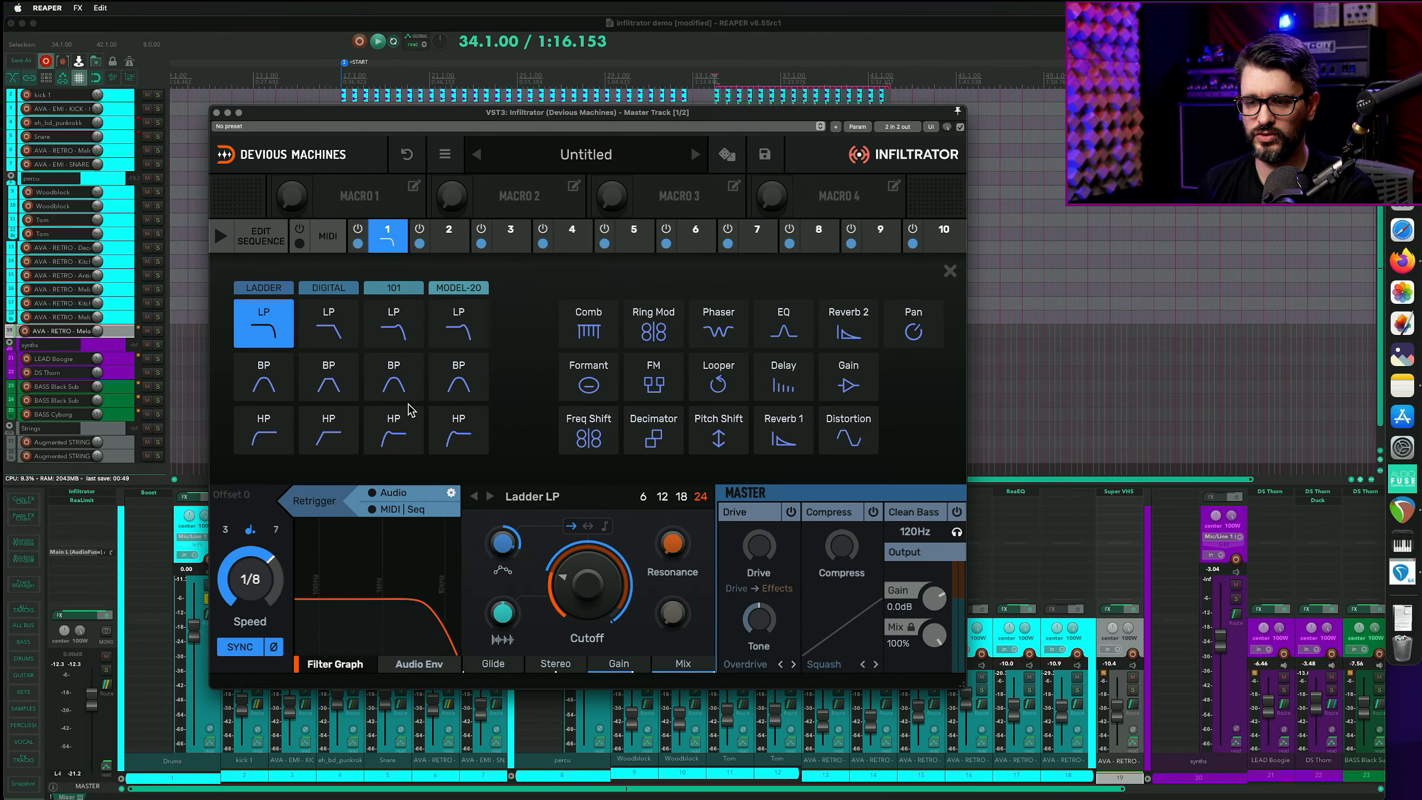
# - Switch the effect type to Ladder HP and raise the audio envelope amount
pyautogui.click(264, 430)
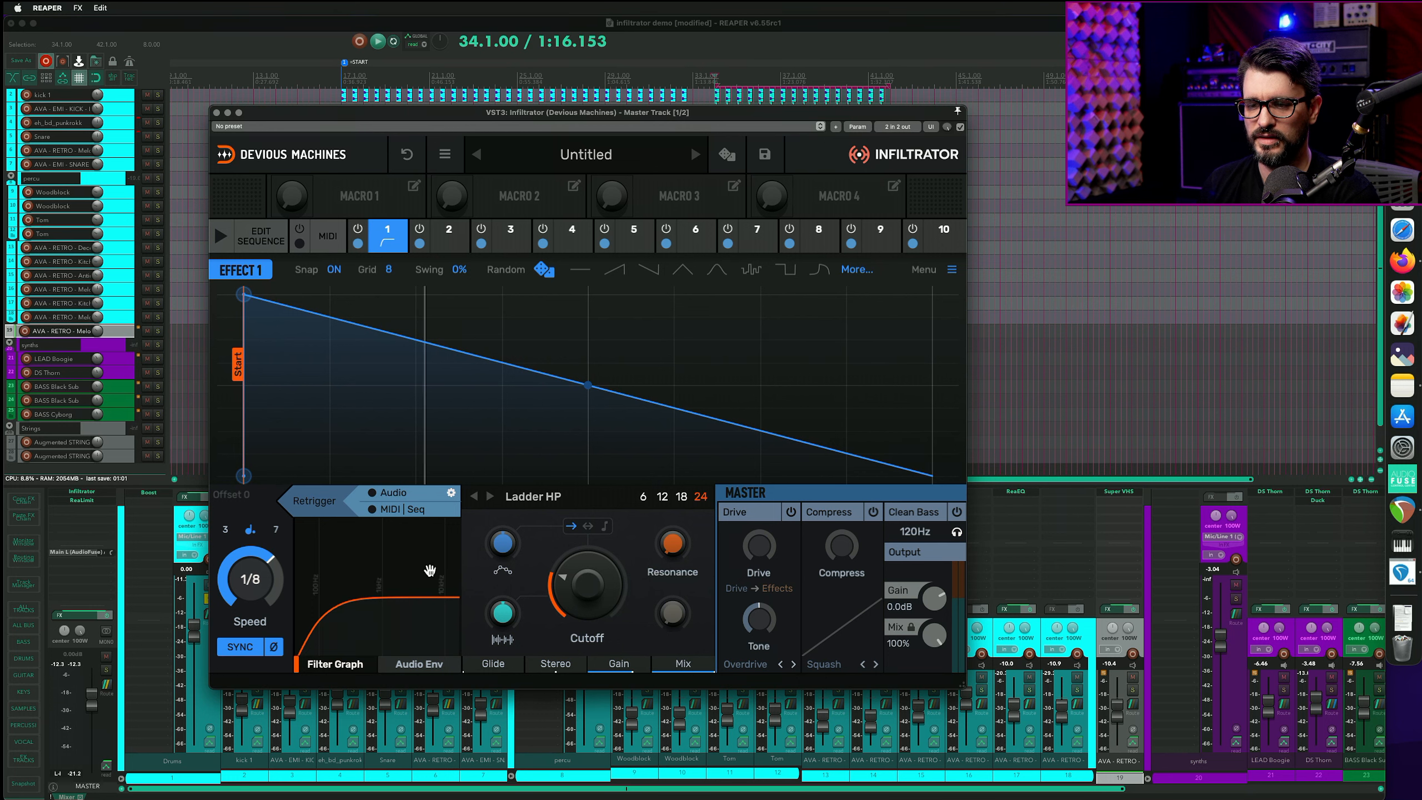
pyautogui.click(432, 668)
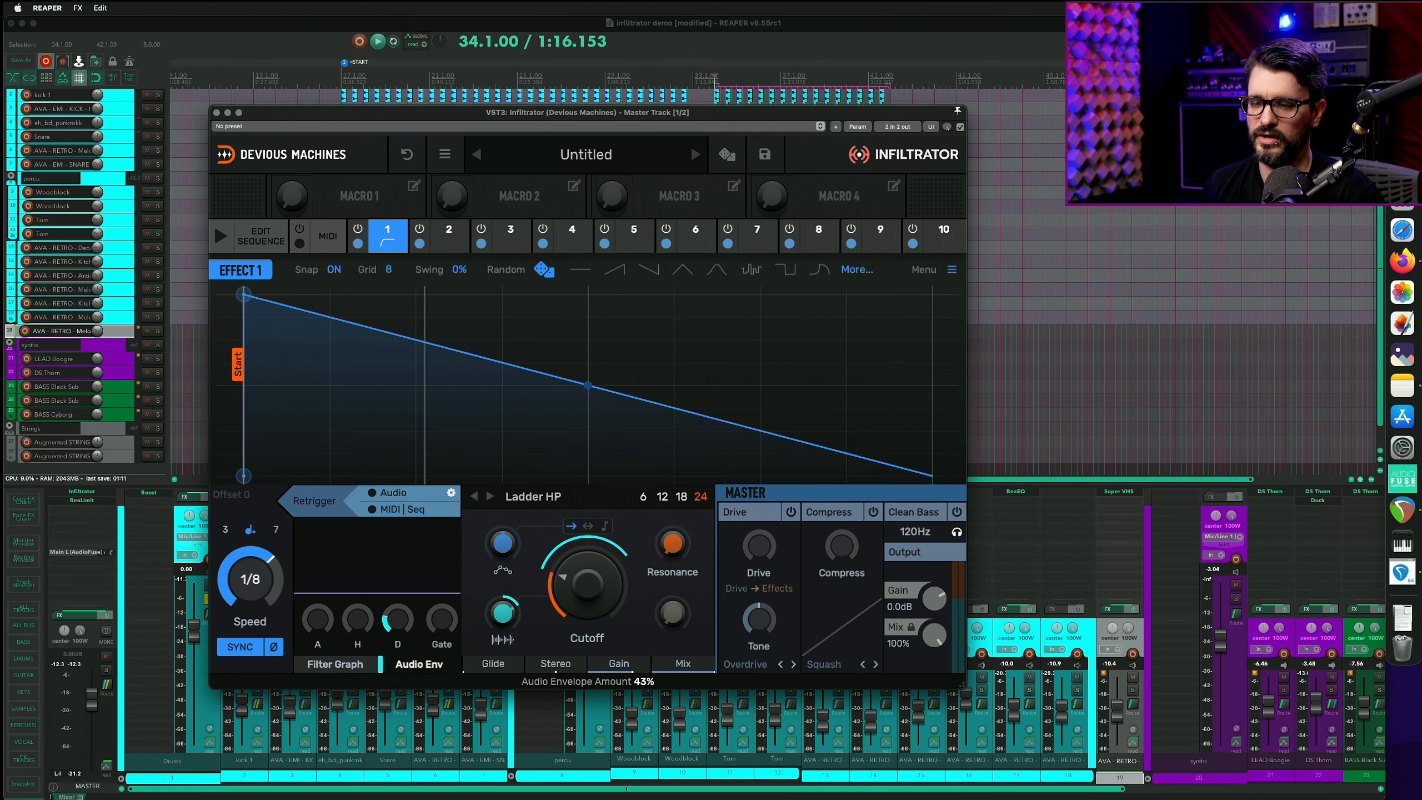
pyautogui.moveTo(496, 620); pyautogui.dragTo(496, 615)
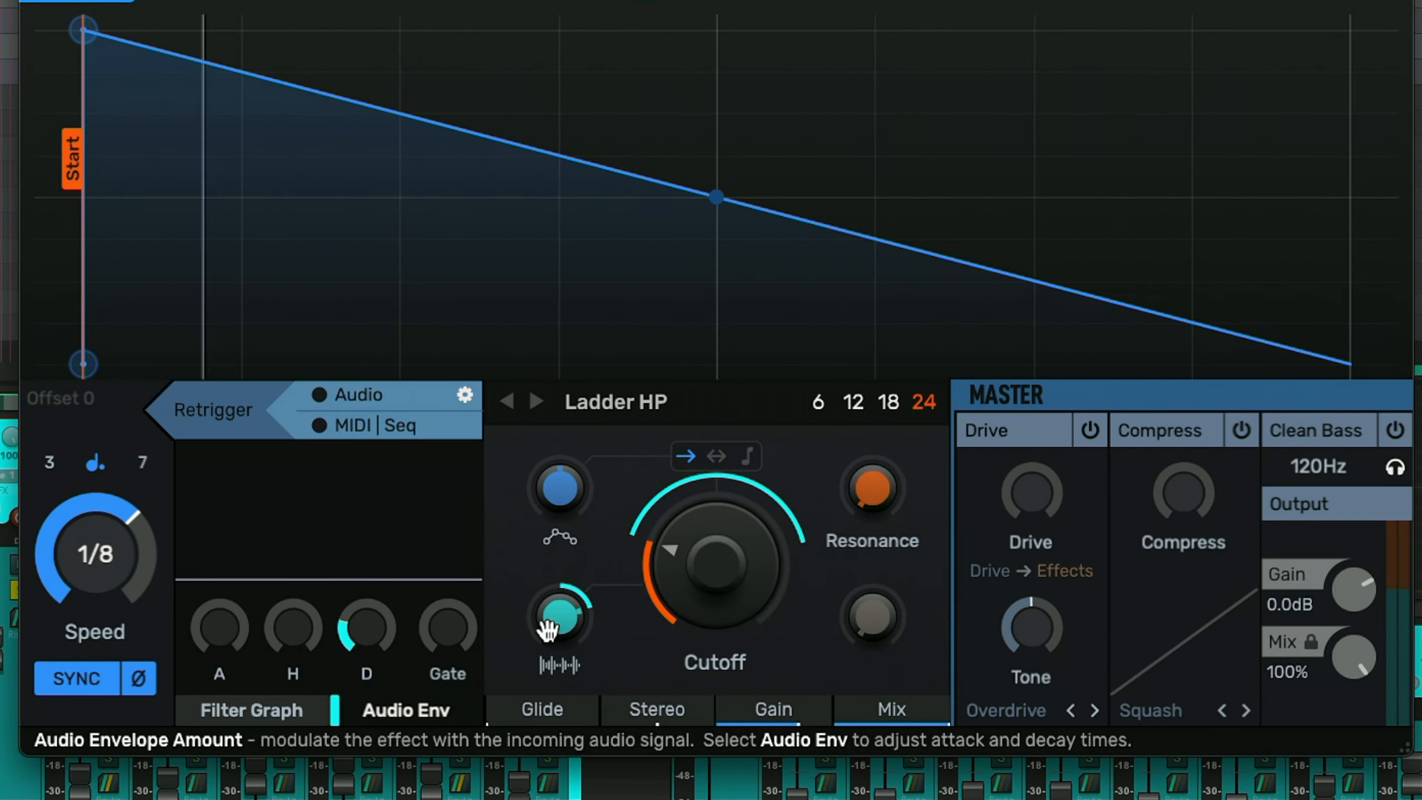
# - Start playback and adjust the cutoff along with the audio envelope gate, decay and hold settings
pyautogui.press('space')
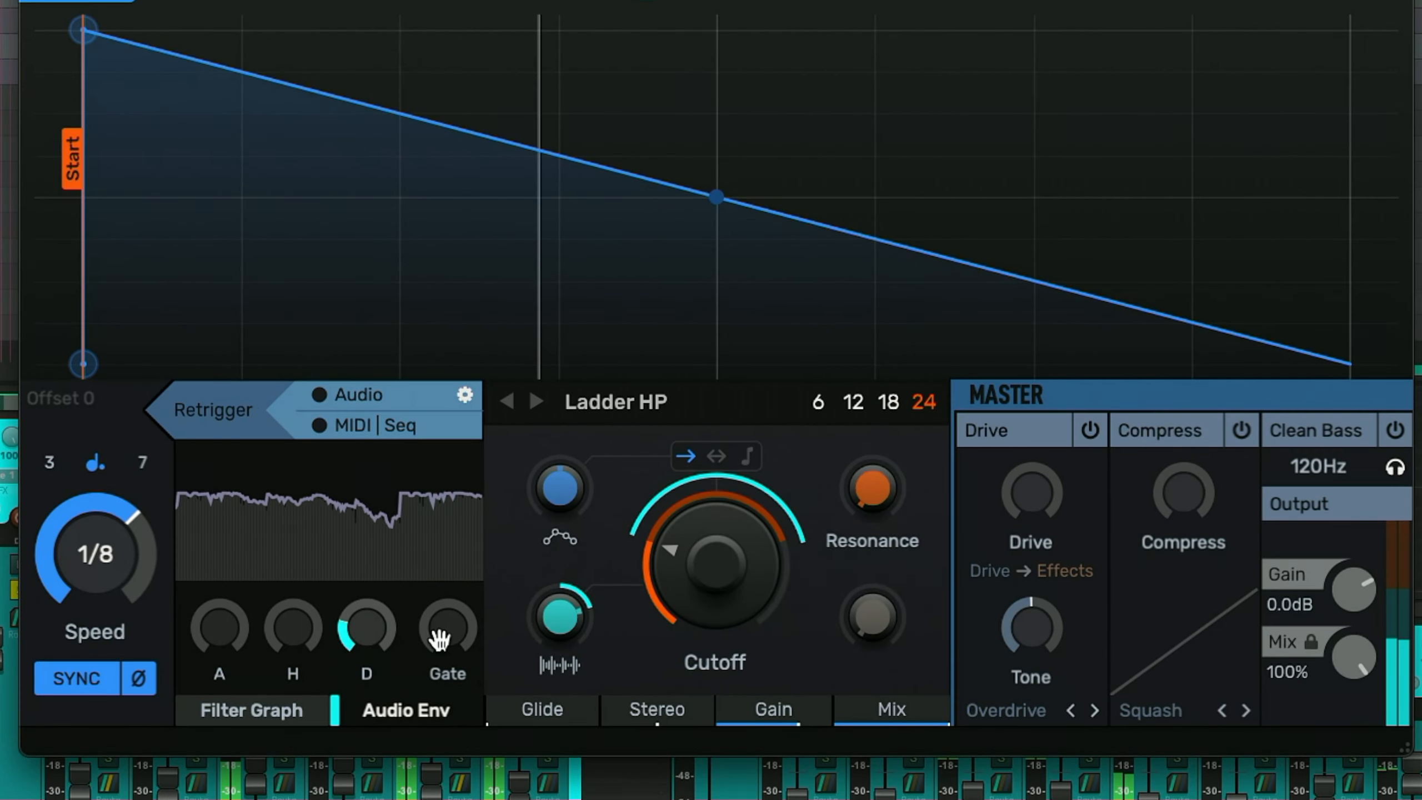
pyautogui.moveTo(439, 640); pyautogui.dragTo(439, 622)
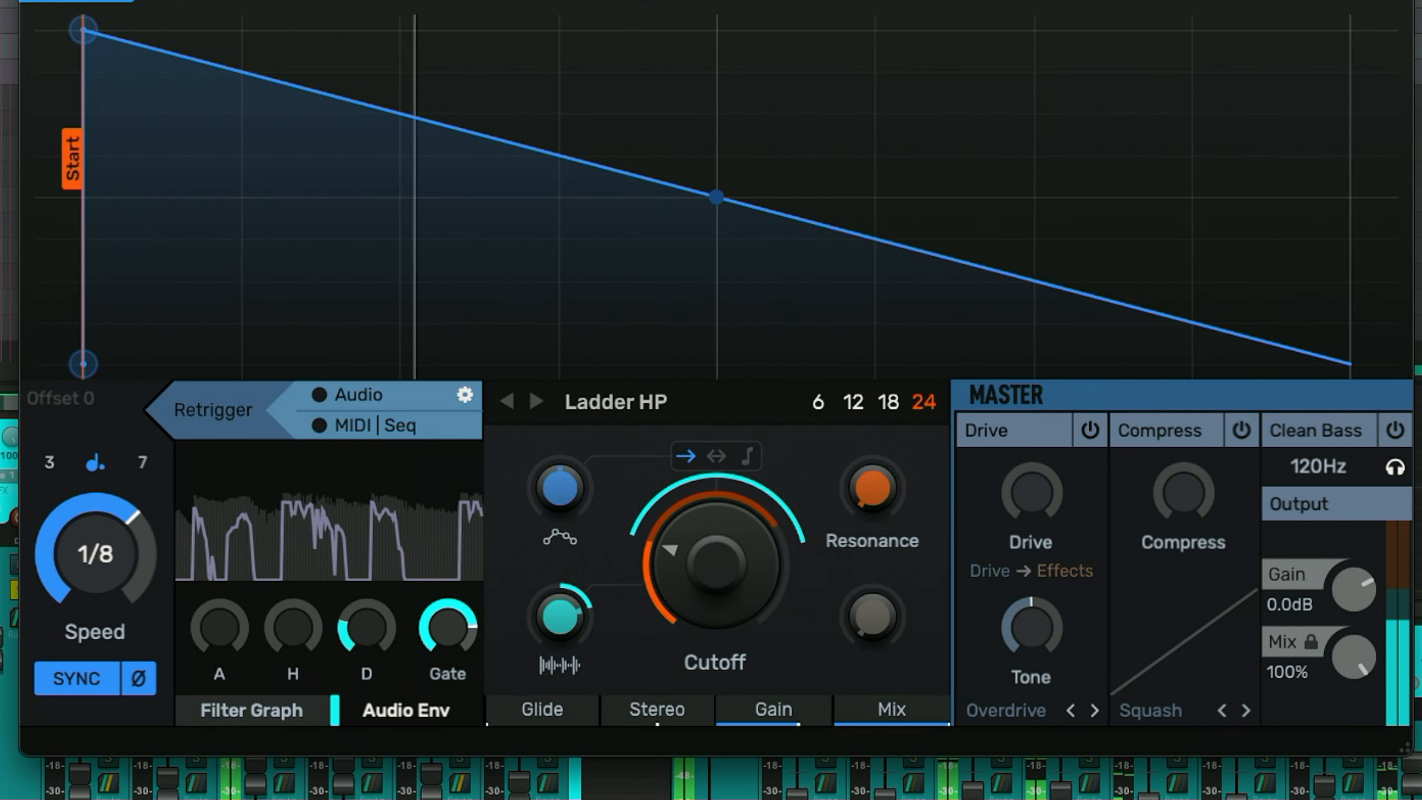
pyautogui.moveTo(706, 572); pyautogui.dragTo(707, 571)
pyautogui.moveTo(716, 565); pyautogui.dragTo(716, 639)
pyautogui.moveTo(482, 626)
pyautogui.mouseDown()
pyautogui.moveTo(482, 653)
pyautogui.moveTo(483, 621)
pyautogui.moveTo(458, 644)
pyautogui.moveTo(458, 622)
pyautogui.mouseUp()
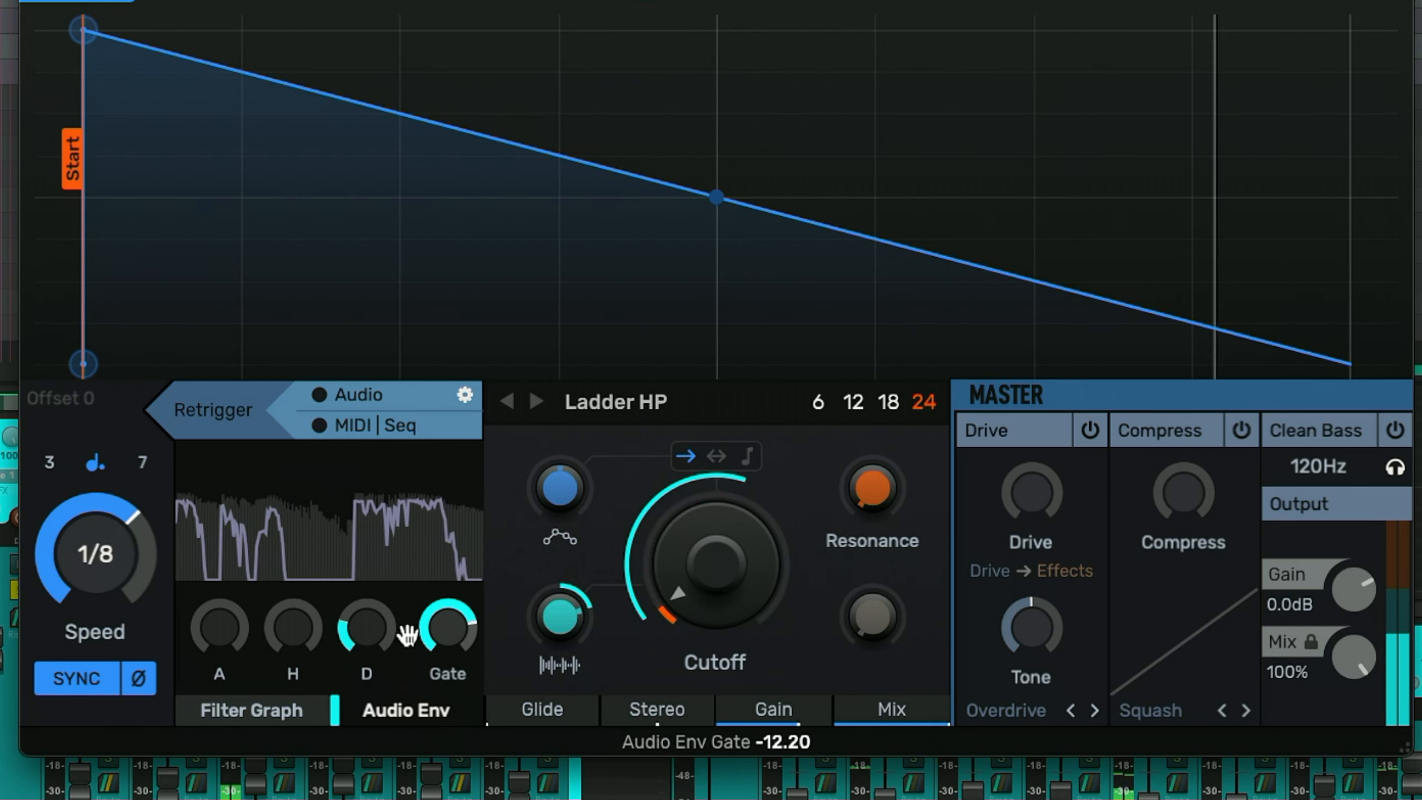
pyautogui.moveTo(374, 632); pyautogui.dragTo(373, 612)
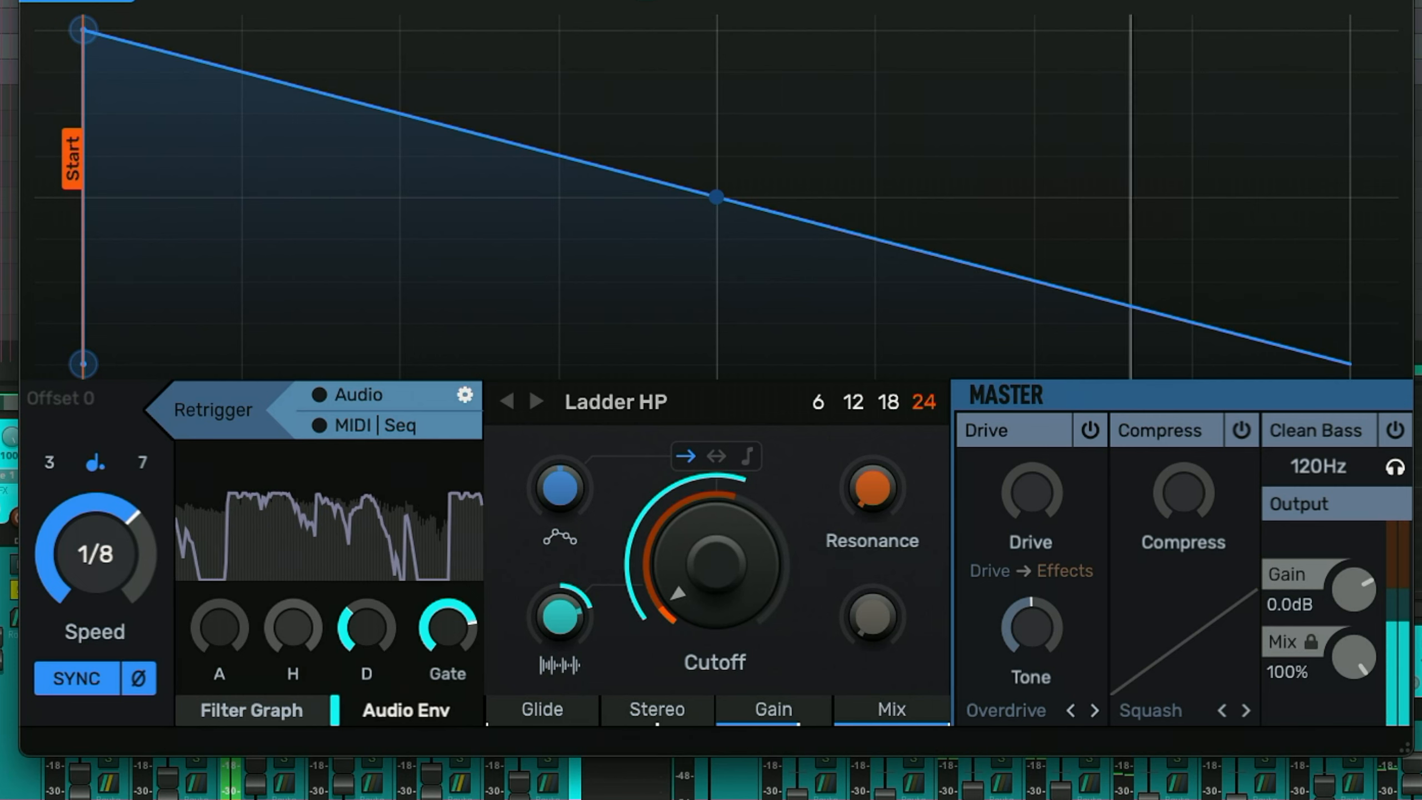
pyautogui.moveTo(269, 638); pyautogui.dragTo(225, 635)
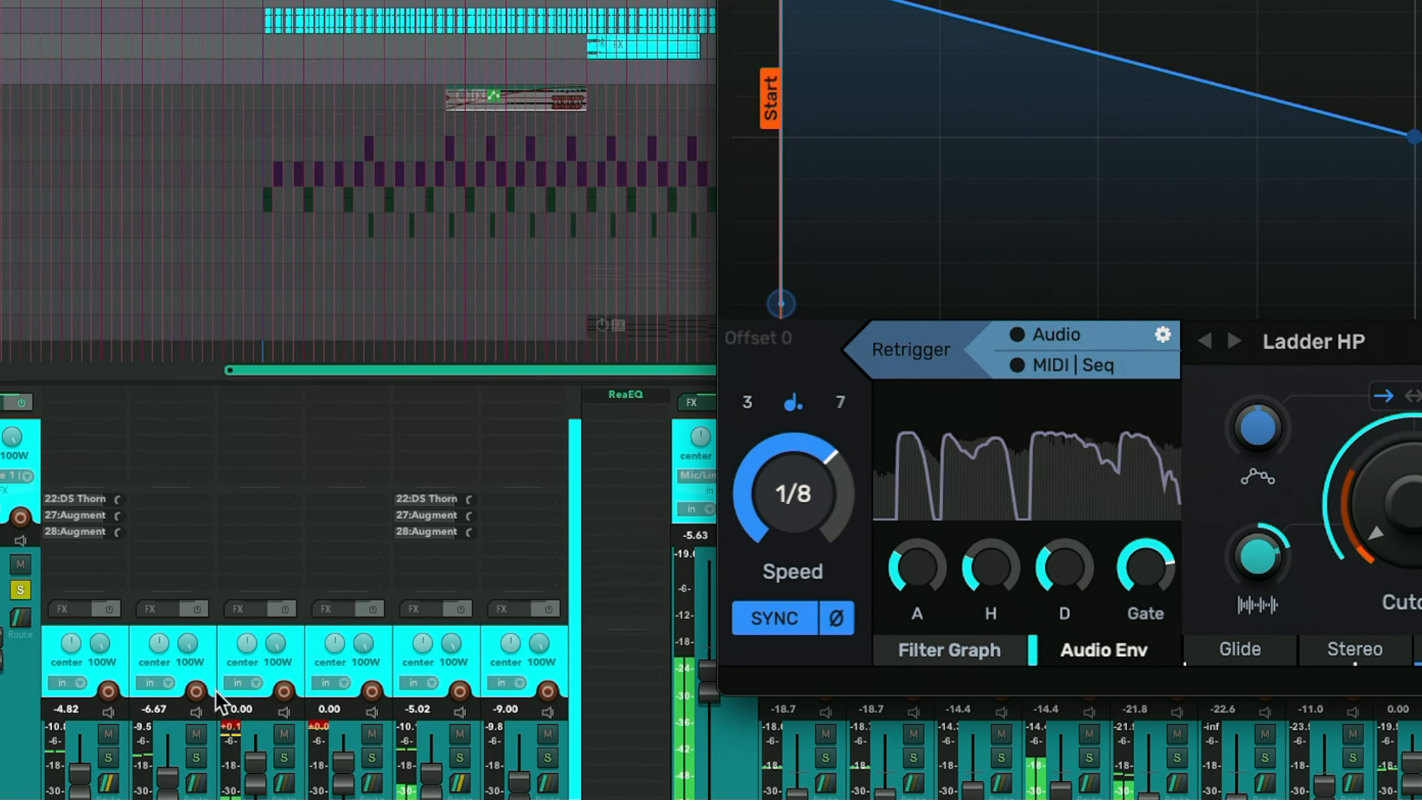
# - Solo a mixer track and retune the cutoff to about 26.6 Hz and the audio envelope gate to about -9.50
pyautogui.click(108, 757)
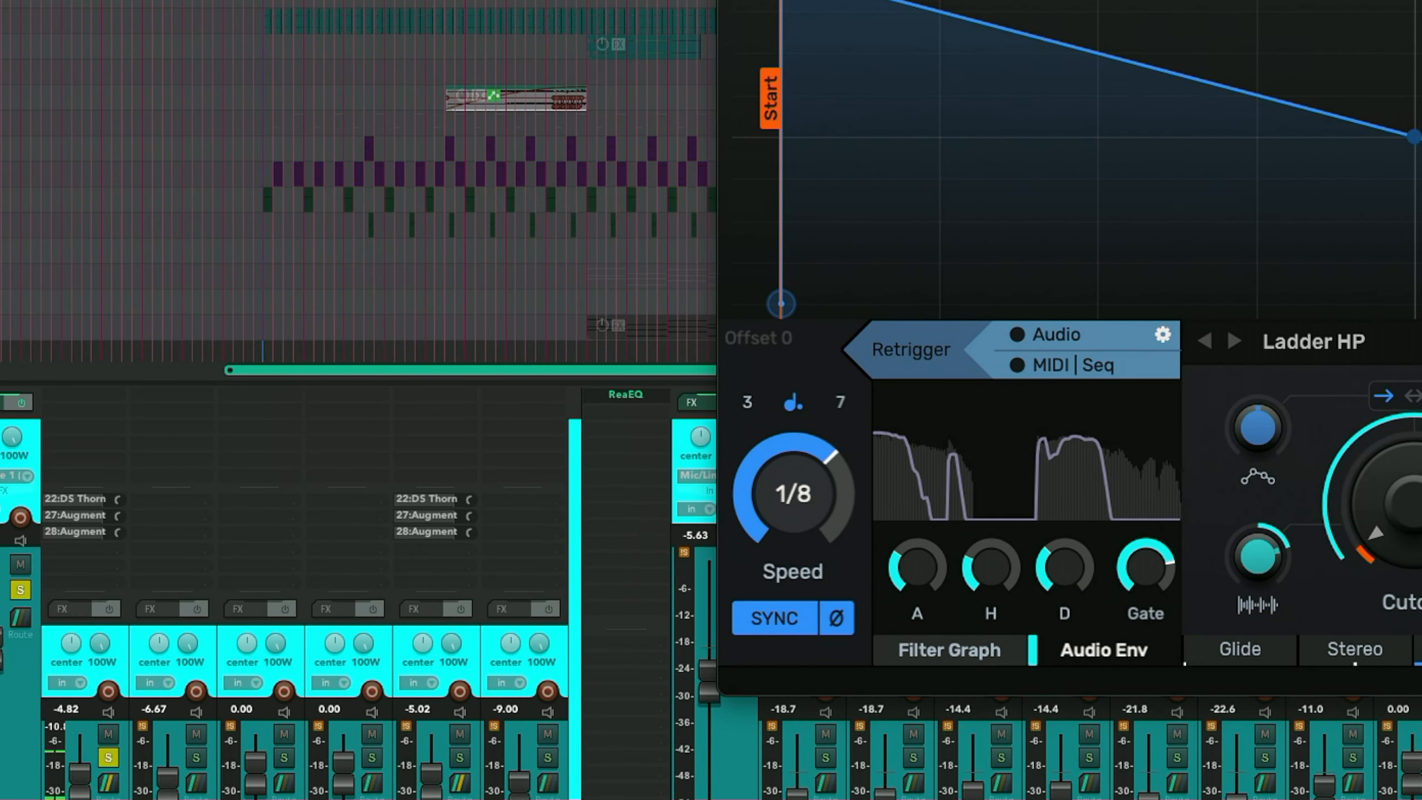
pyautogui.moveTo(1231, 0); pyautogui.dragTo(599, 0)
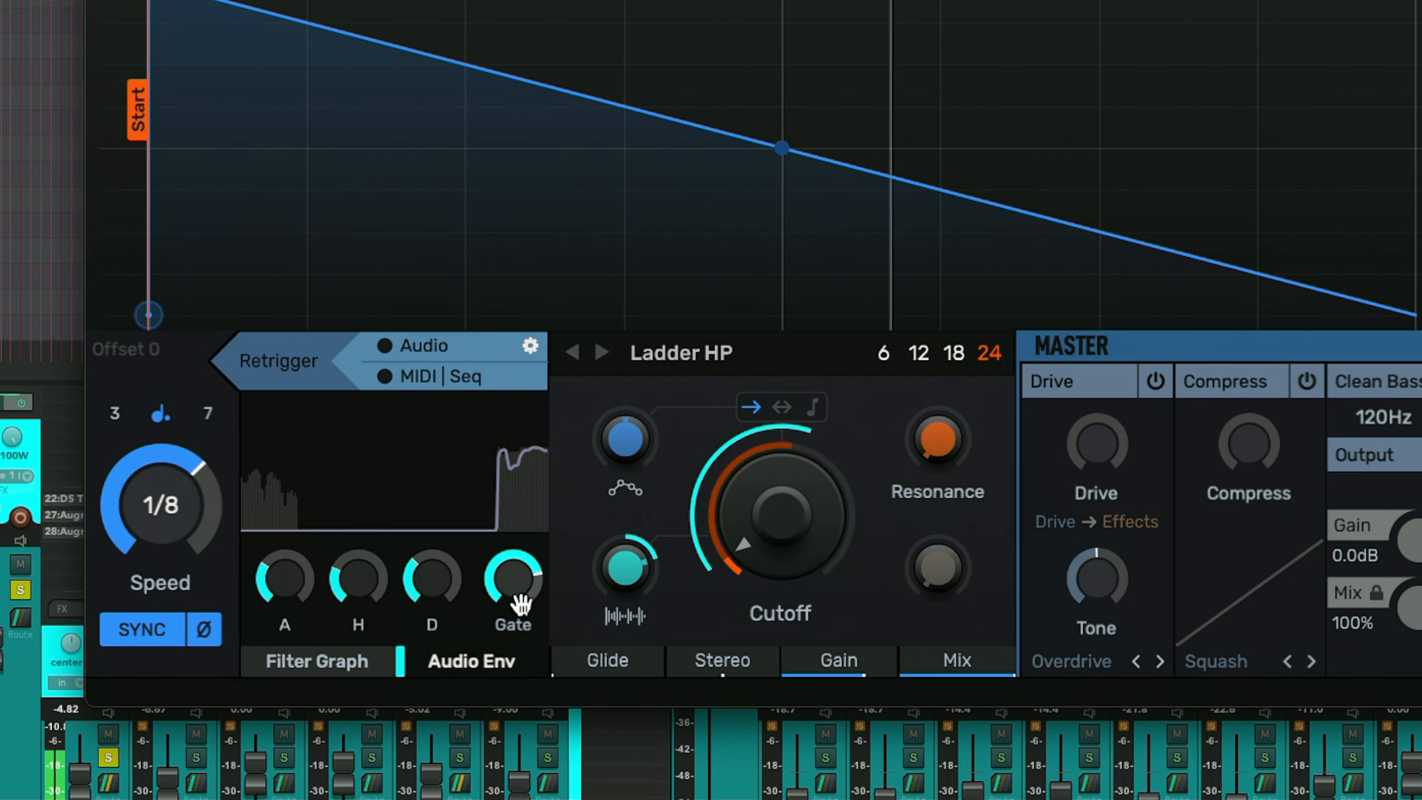
pyautogui.moveTo(511, 581); pyautogui.dragTo(512, 610)
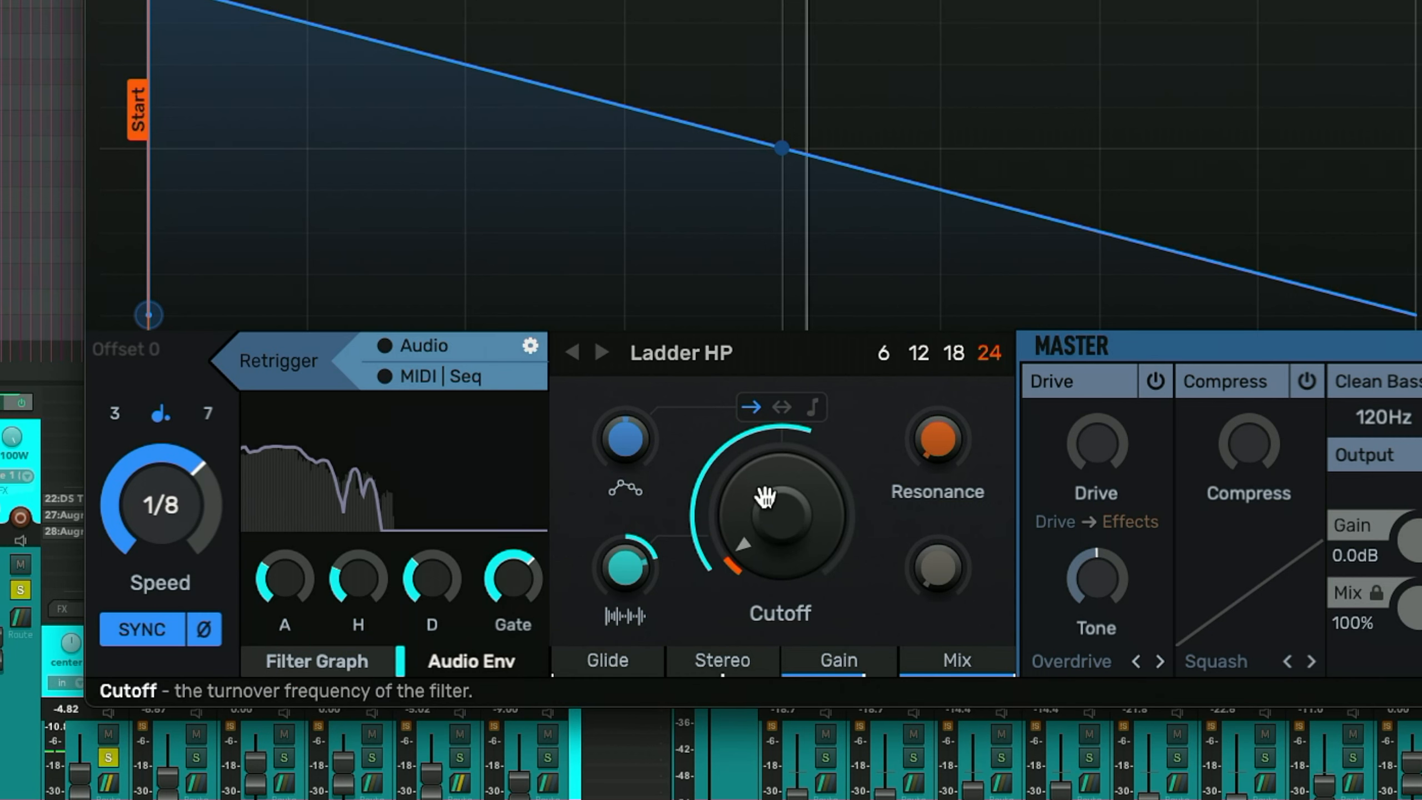
pyautogui.moveTo(755, 498)
pyautogui.mouseDown()
pyautogui.moveTo(755, 471)
pyautogui.moveTo(755, 498)
pyautogui.mouseUp()
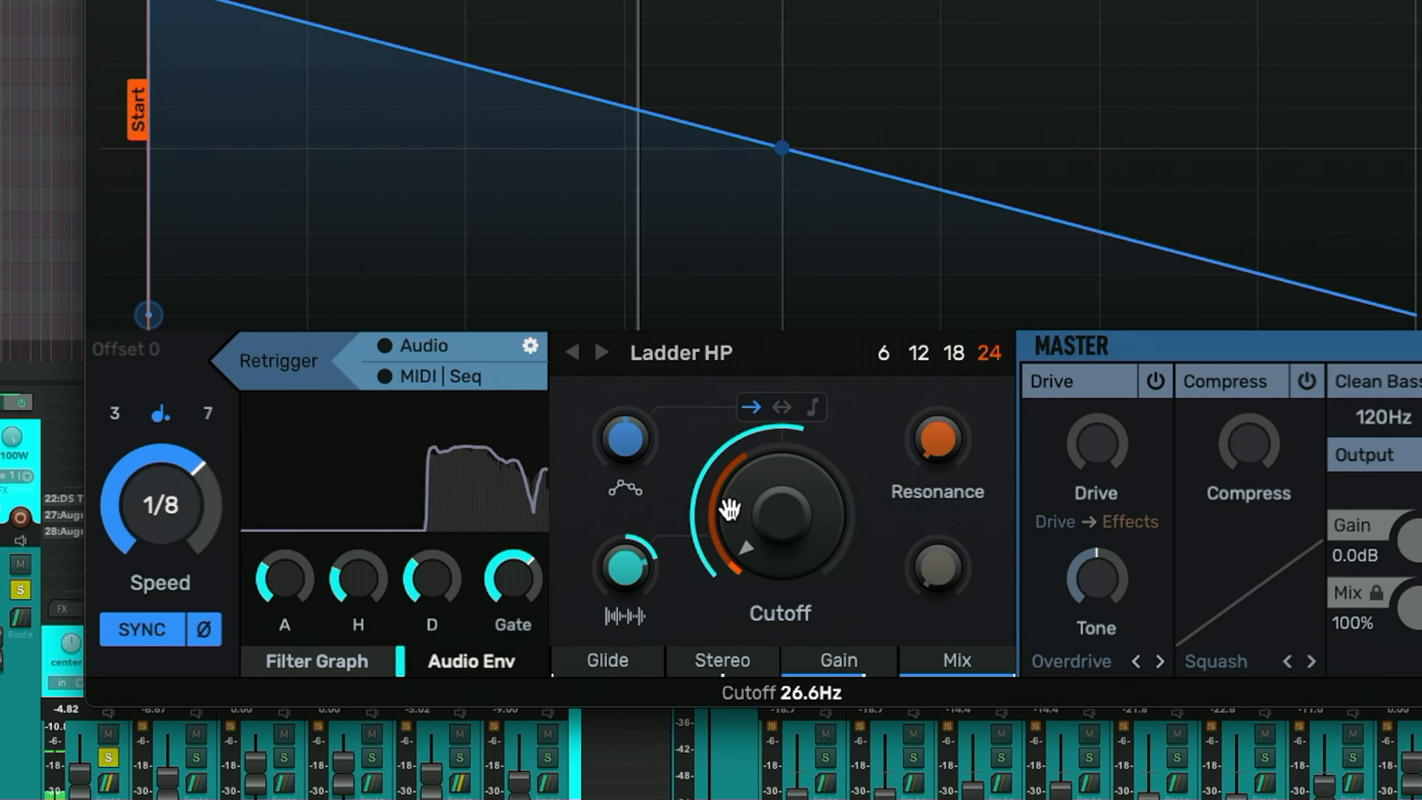
pyautogui.moveTo(633, 551); pyautogui.dragTo(634, 545)
pyautogui.moveTo(513, 577); pyautogui.dragTo(506, 556)
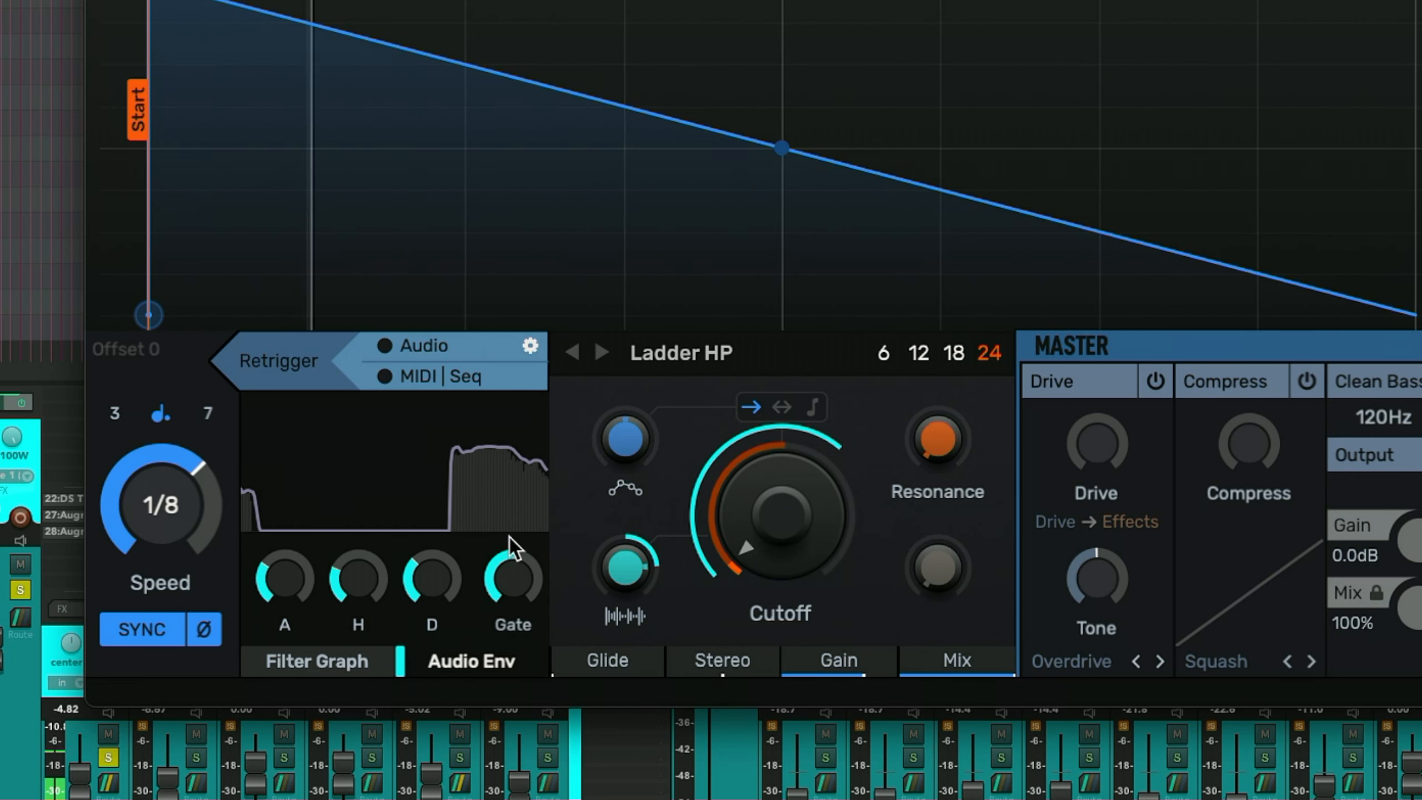
pyautogui.moveTo(533, 574)
pyautogui.mouseDown()
pyautogui.moveTo(532, 515)
pyautogui.moveTo(533, 546)
pyautogui.mouseUp()
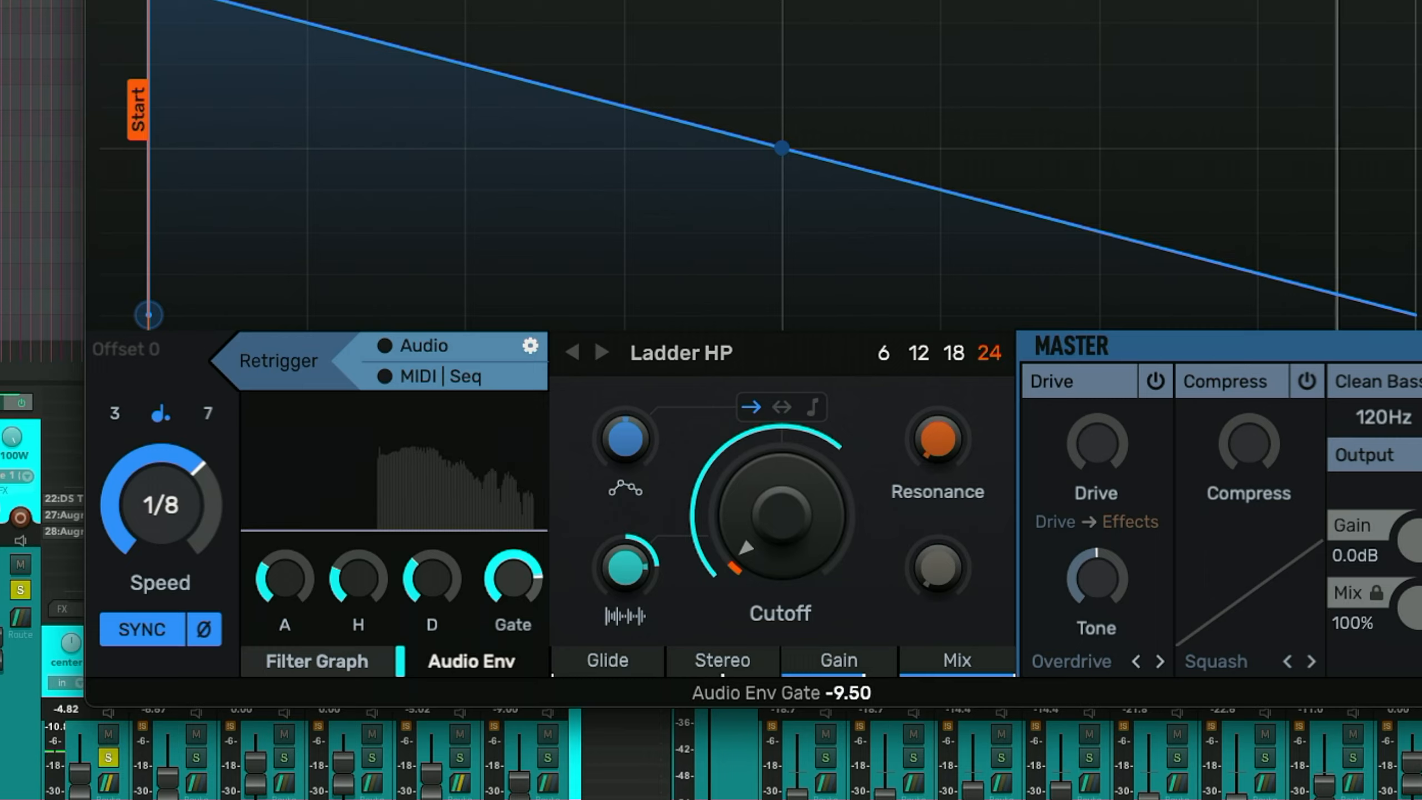
# - Change the effect type to Comb and adjust the audio envelope gate and hold settings
pyautogui.click(681, 352)
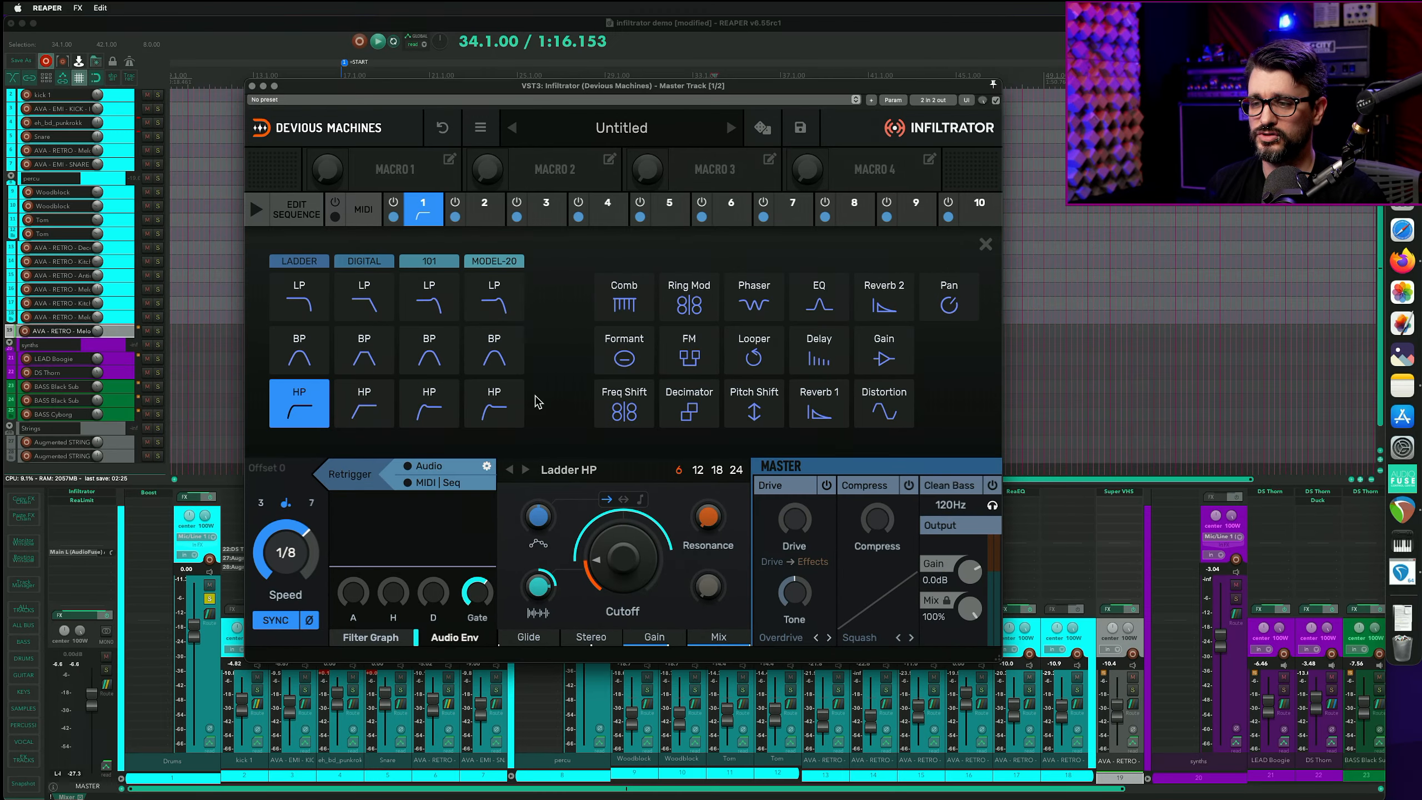
pyautogui.click(638, 307)
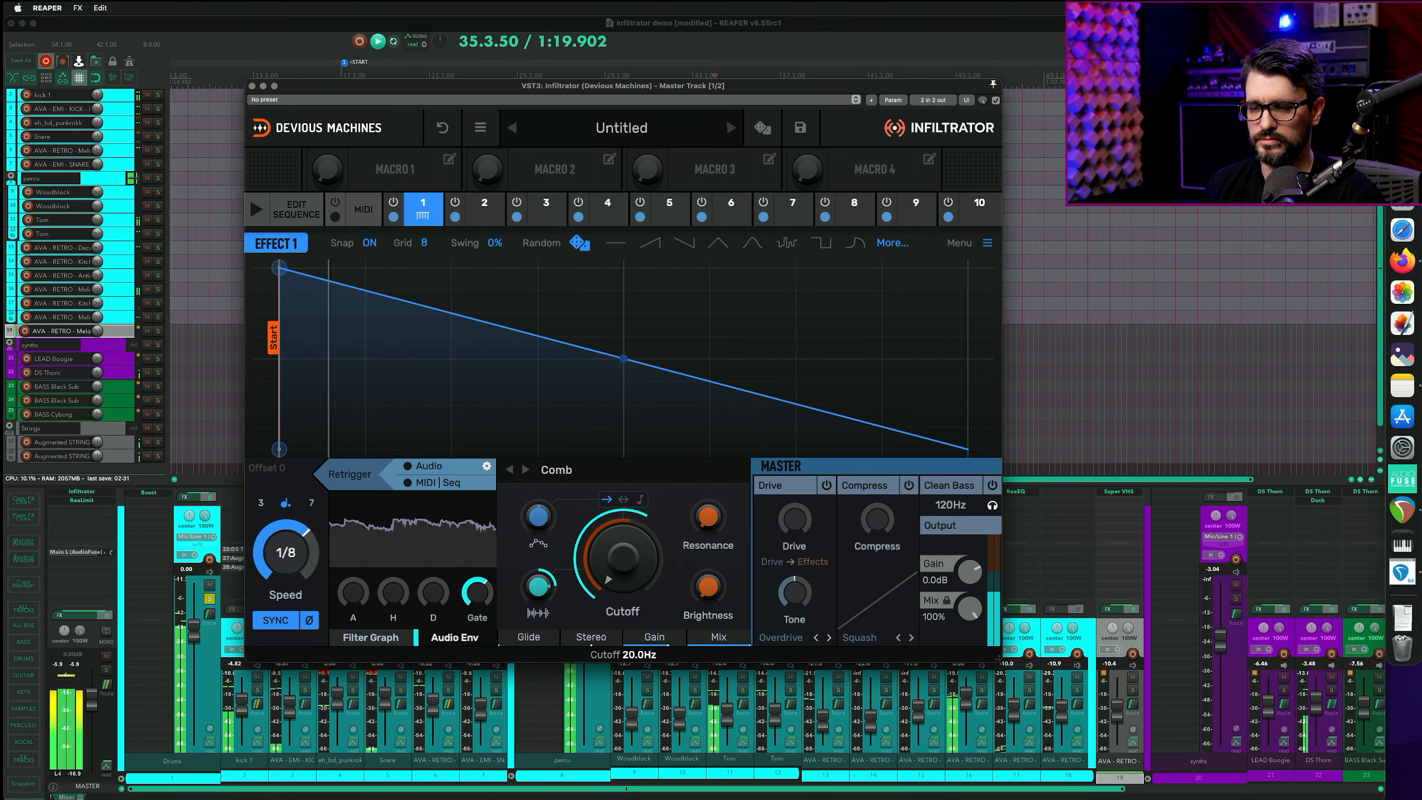
pyautogui.moveTo(477, 592)
pyautogui.mouseDown()
pyautogui.moveTo(477, 614)
pyautogui.moveTo(477, 558)
pyautogui.mouseUp()
pyautogui.moveTo(396, 594); pyautogui.dragTo(434, 585)
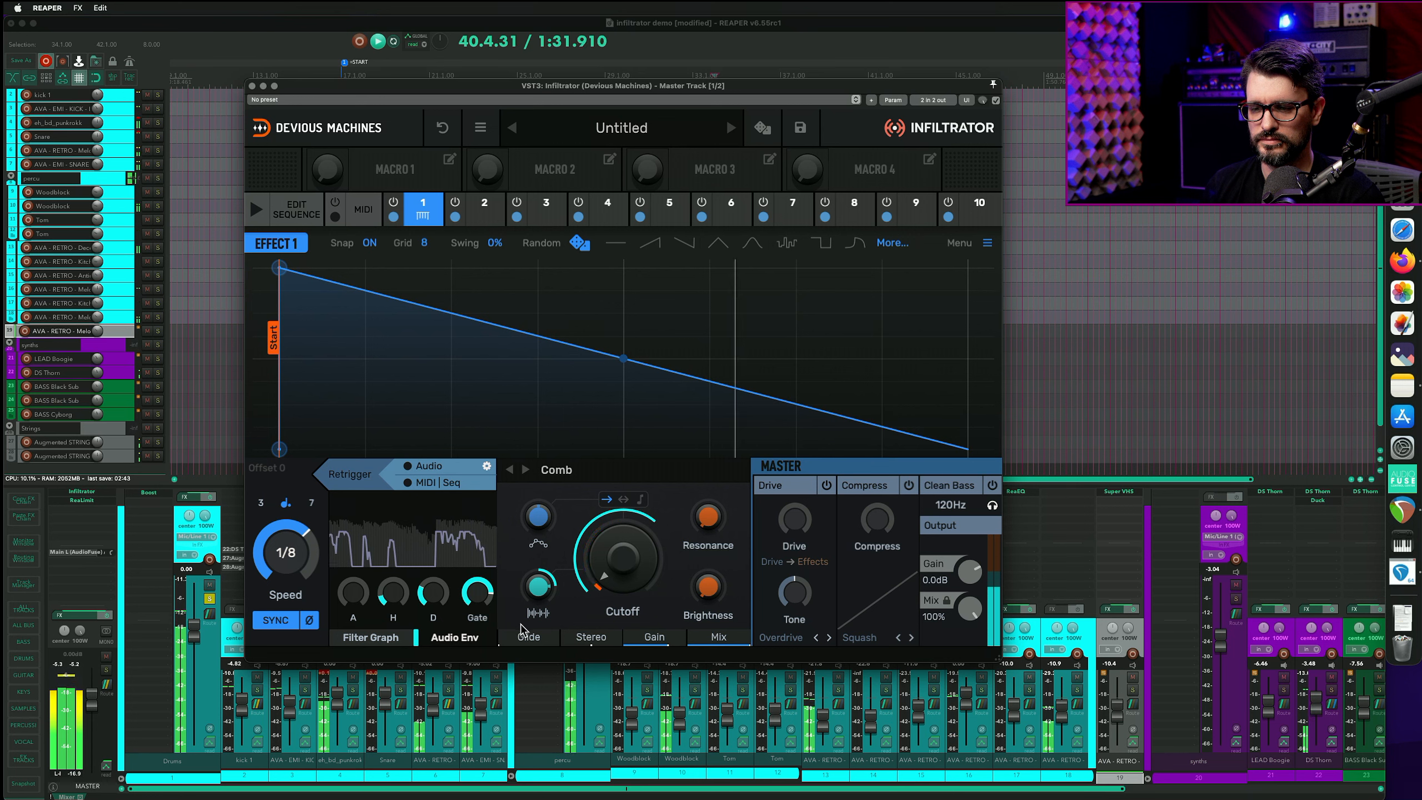
pyautogui.doubleClick(540, 586)
# - Restart playback and make the envelope modulate the cutoff in both directions
pyautogui.press('space')
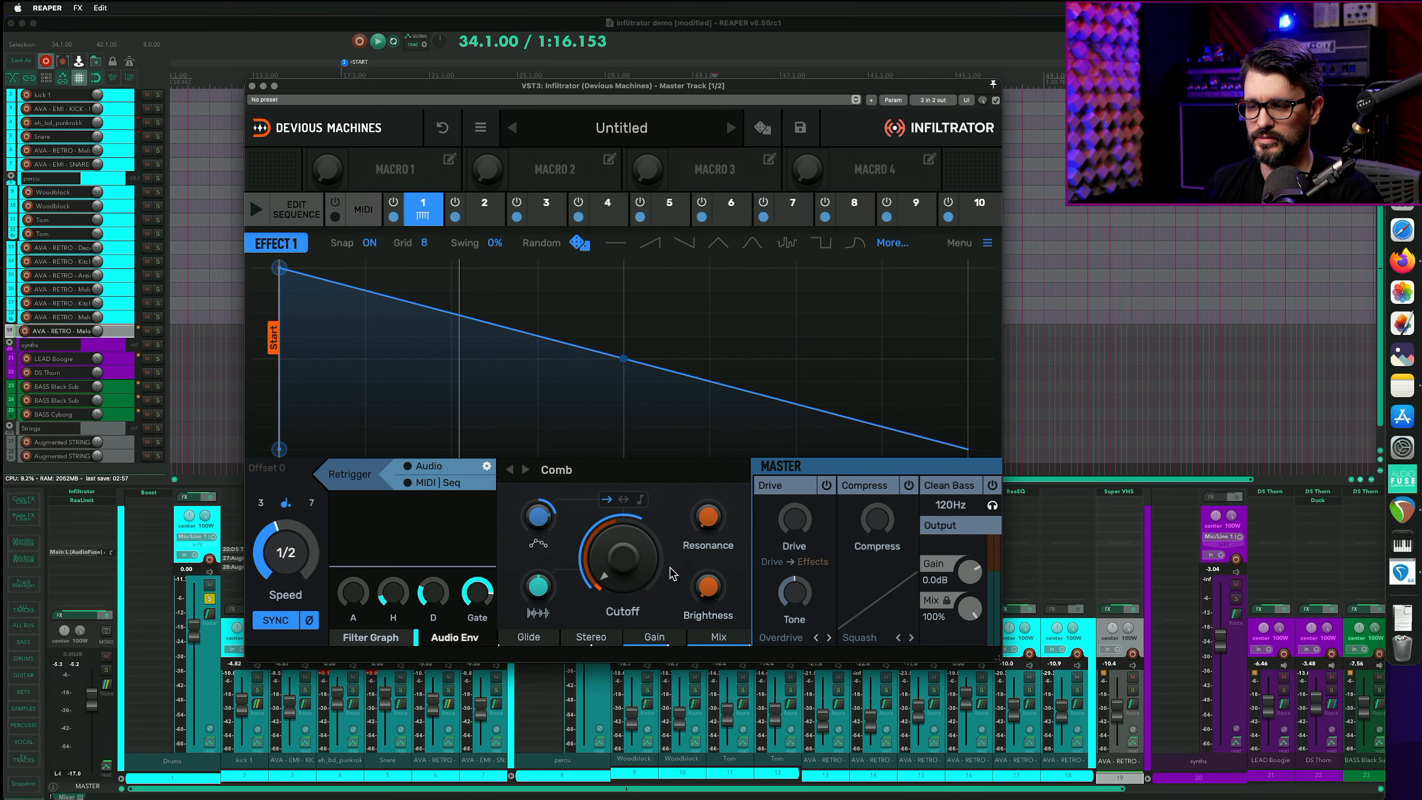
pyautogui.press('space')
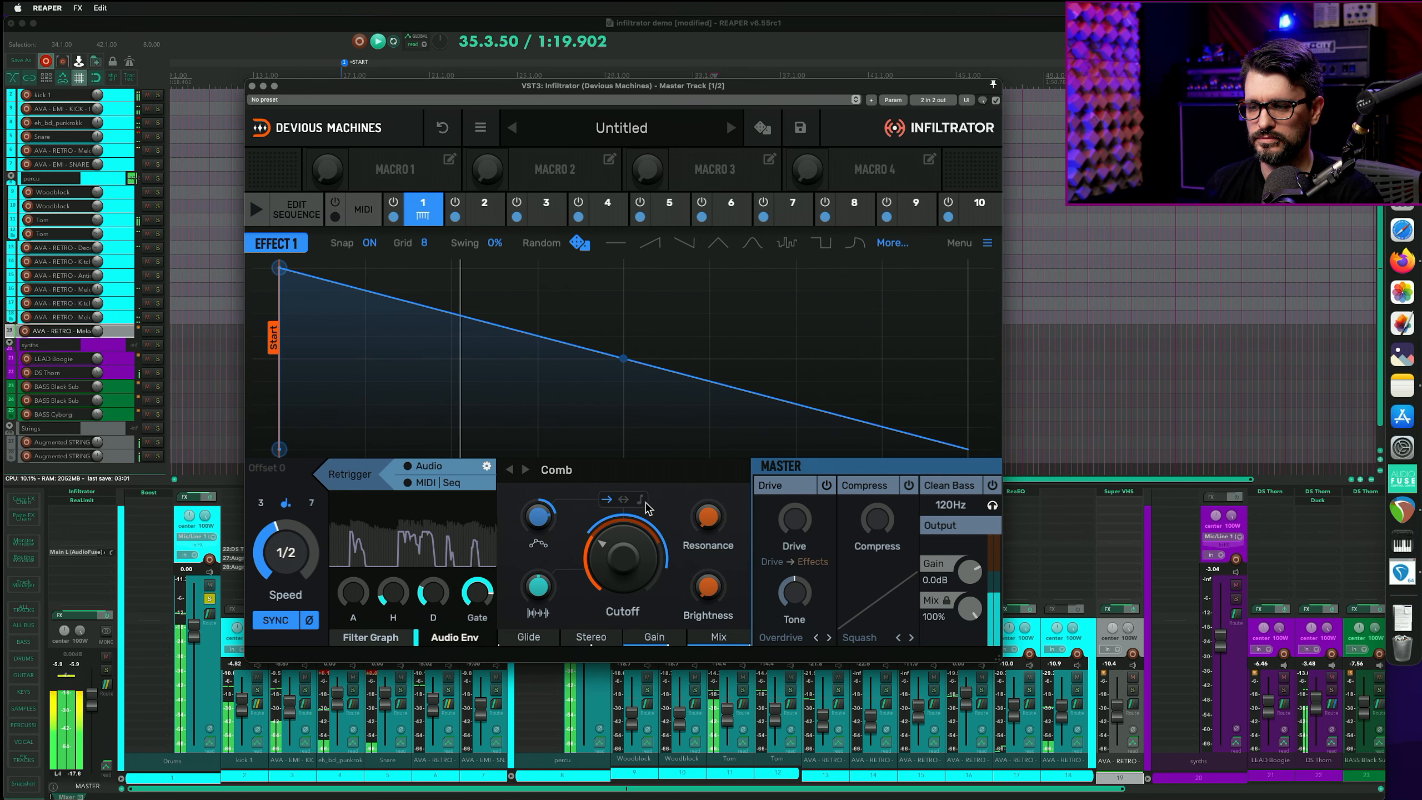
pyautogui.click(624, 498)
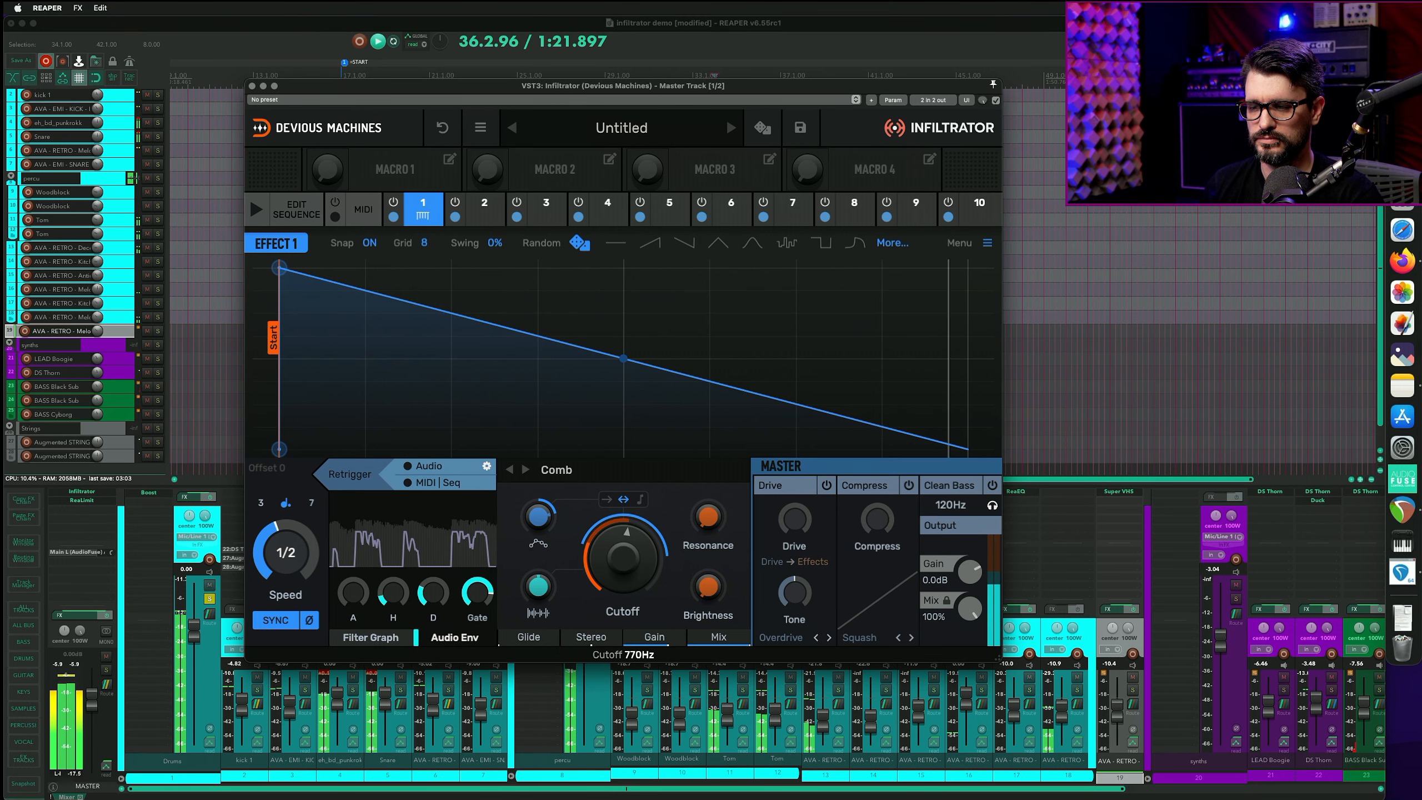
# - Apply the triangle envelope shape and tune the Comb's cutoff to about 617 Hz, brightness and resonance
pyautogui.click(722, 249)
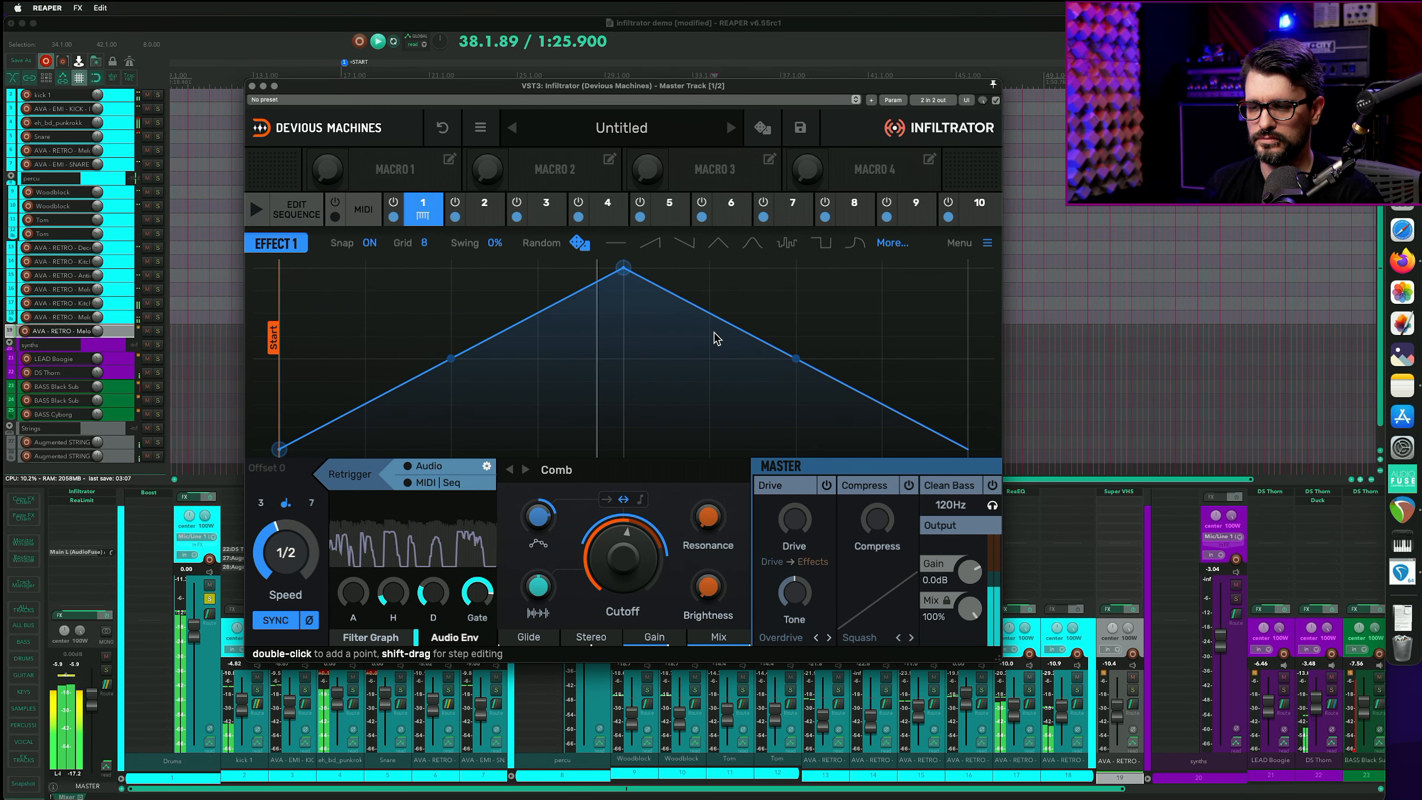
pyautogui.moveTo(628, 546)
pyautogui.mouseDown()
pyautogui.moveTo(627, 518)
pyautogui.moveTo(628, 552)
pyautogui.mouseUp()
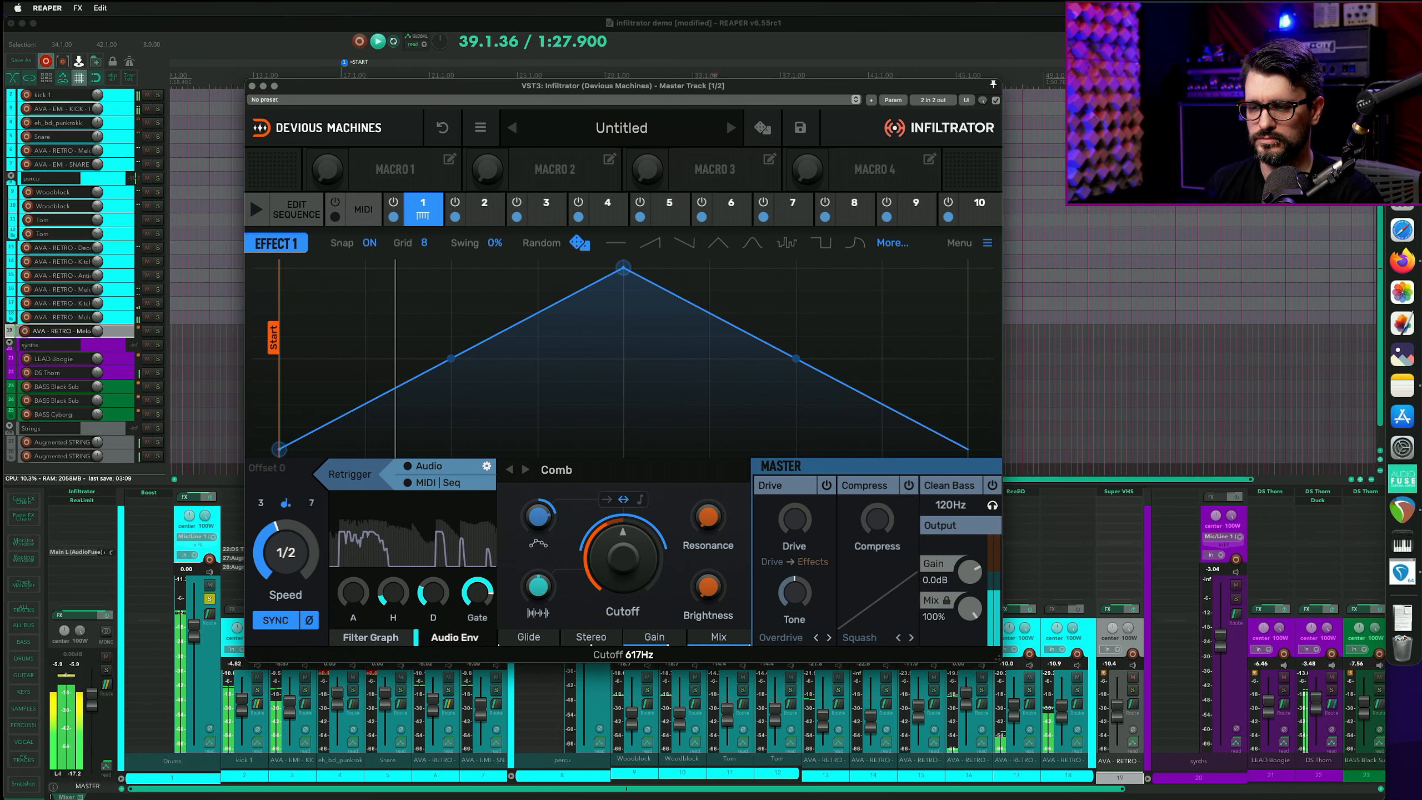
pyautogui.moveTo(724, 599); pyautogui.dragTo(725, 582)
pyautogui.moveTo(707, 516); pyautogui.dragTo(708, 493)
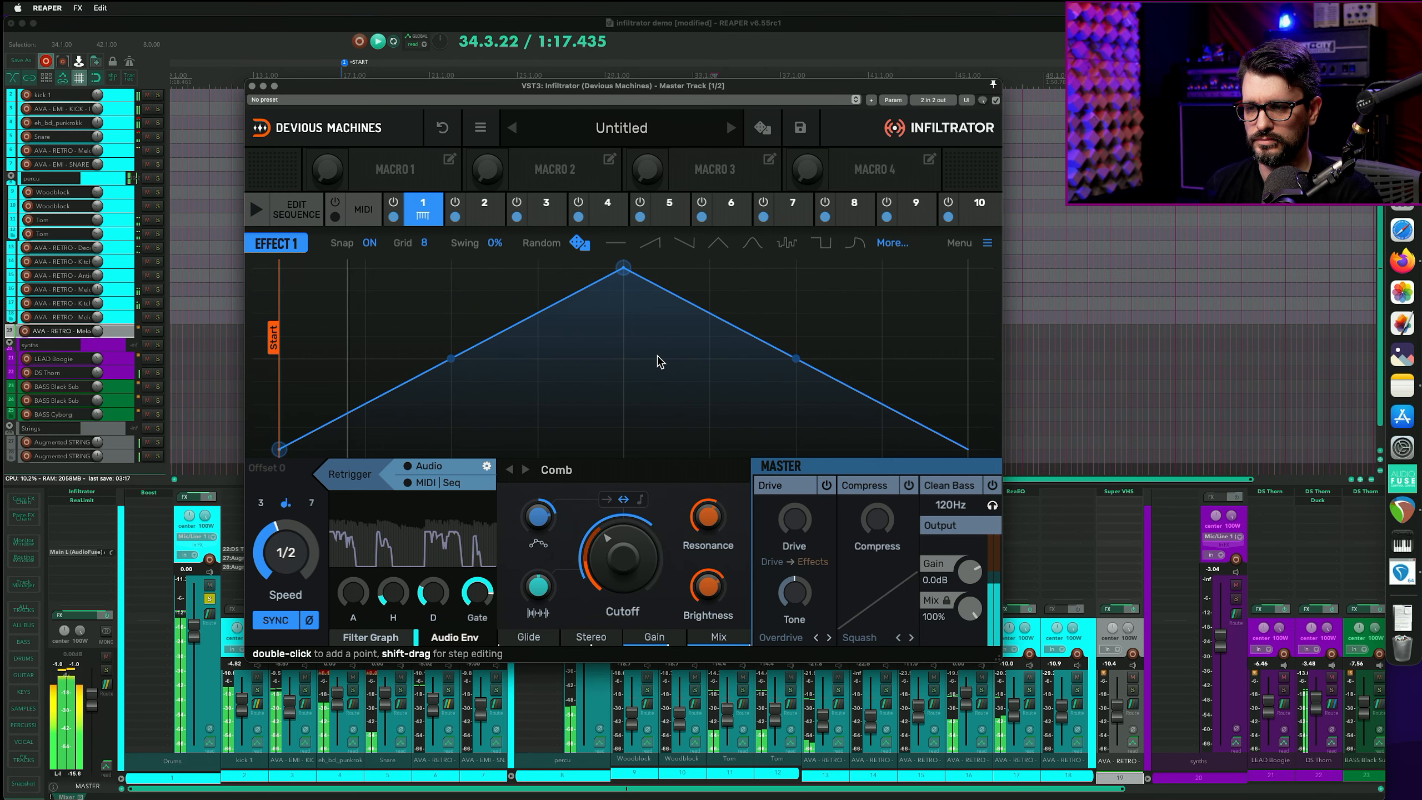
# - Change the effect type to Ring Mod and reset its envelope amount
pyautogui.click(595, 475)
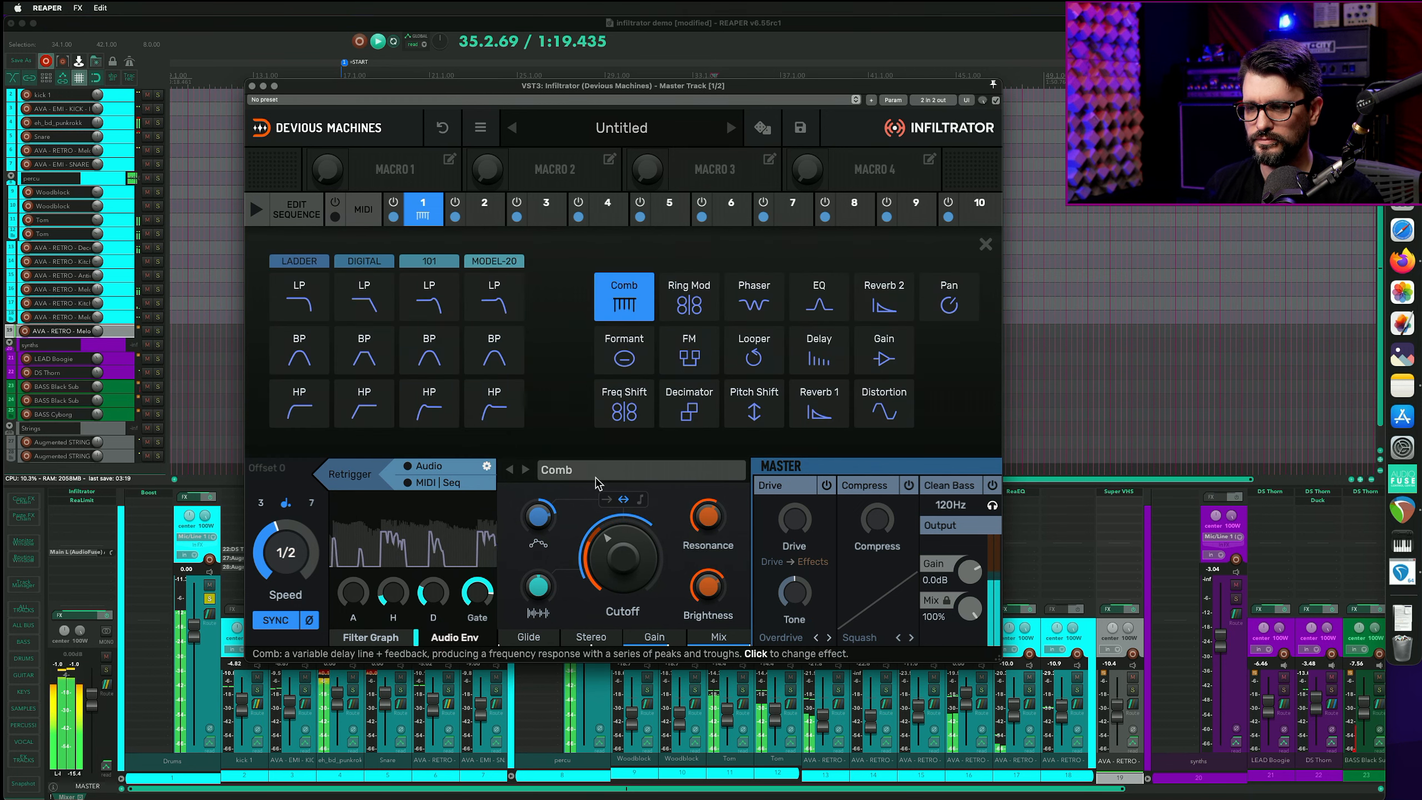
pyautogui.click(700, 306)
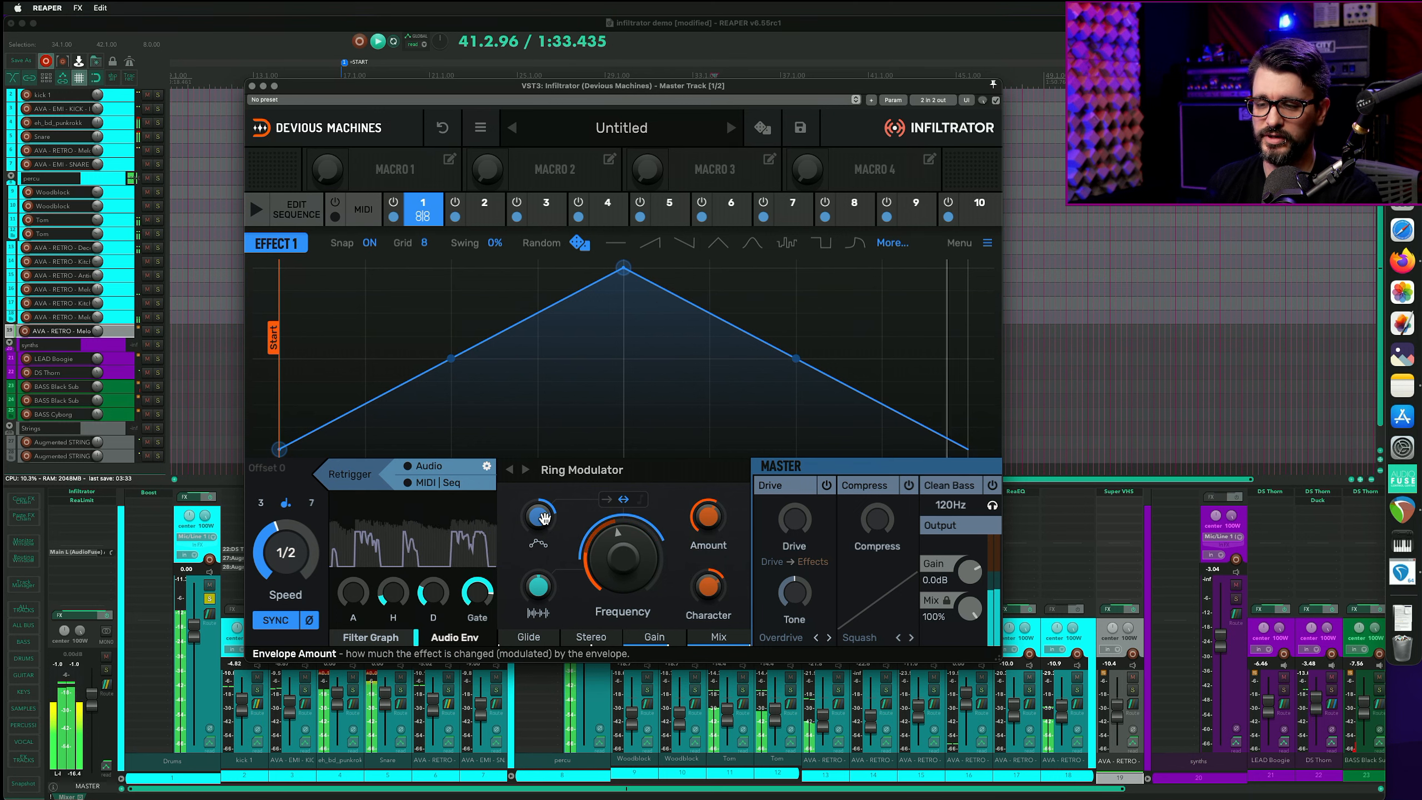
pyautogui.doubleClick(538, 517)
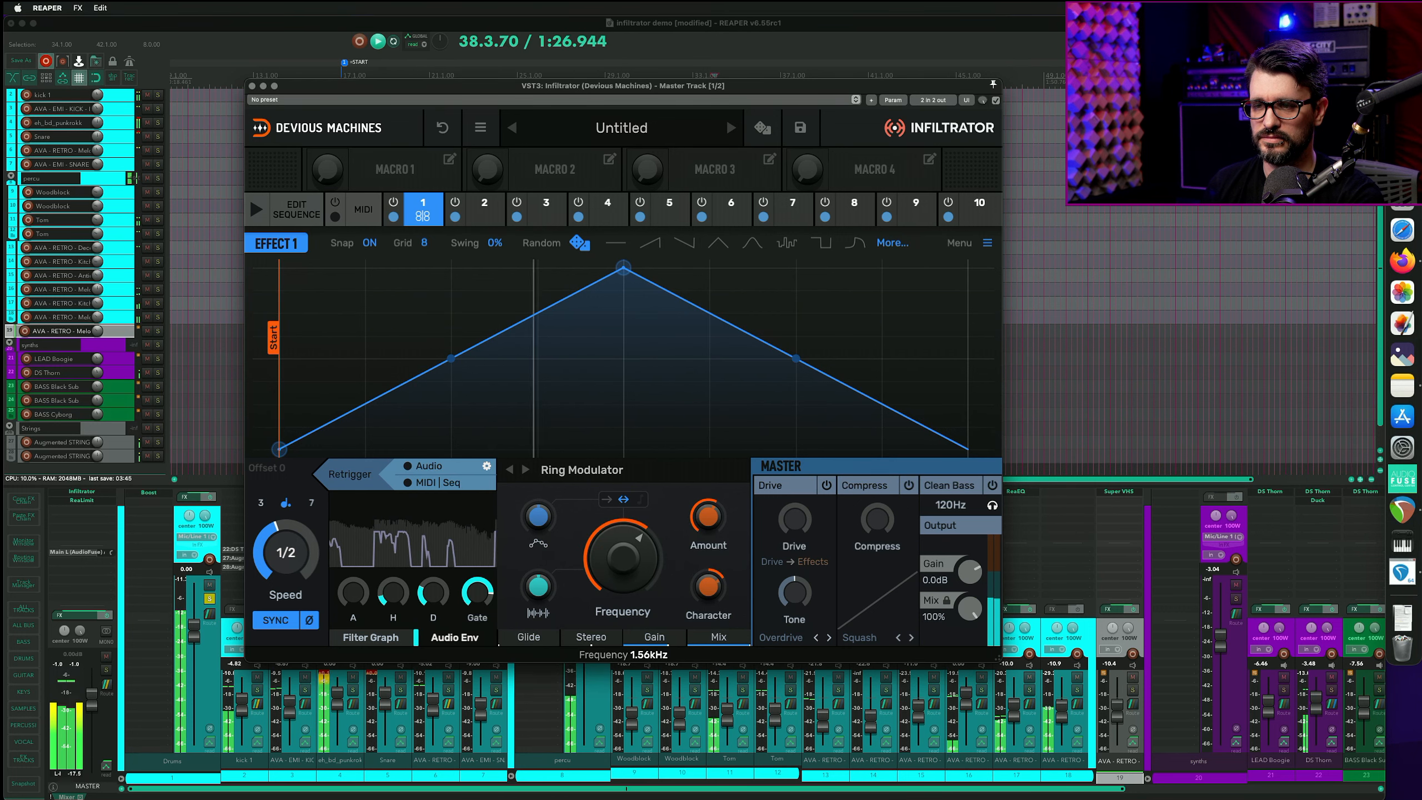
# - Add a Ring Mod to effect slot 2 and set its frequency and character to about -68%
pyautogui.click(481, 216)
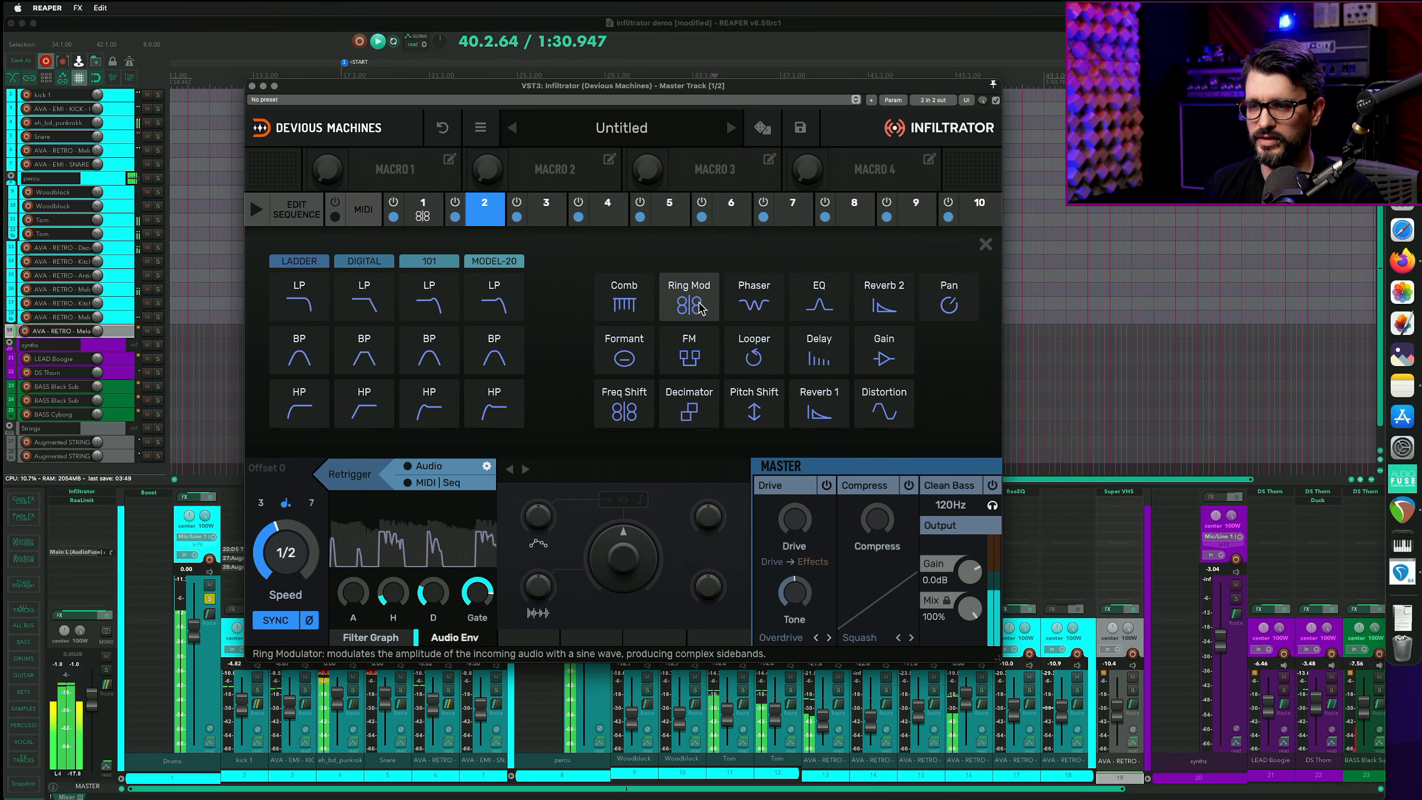
pyautogui.click(693, 305)
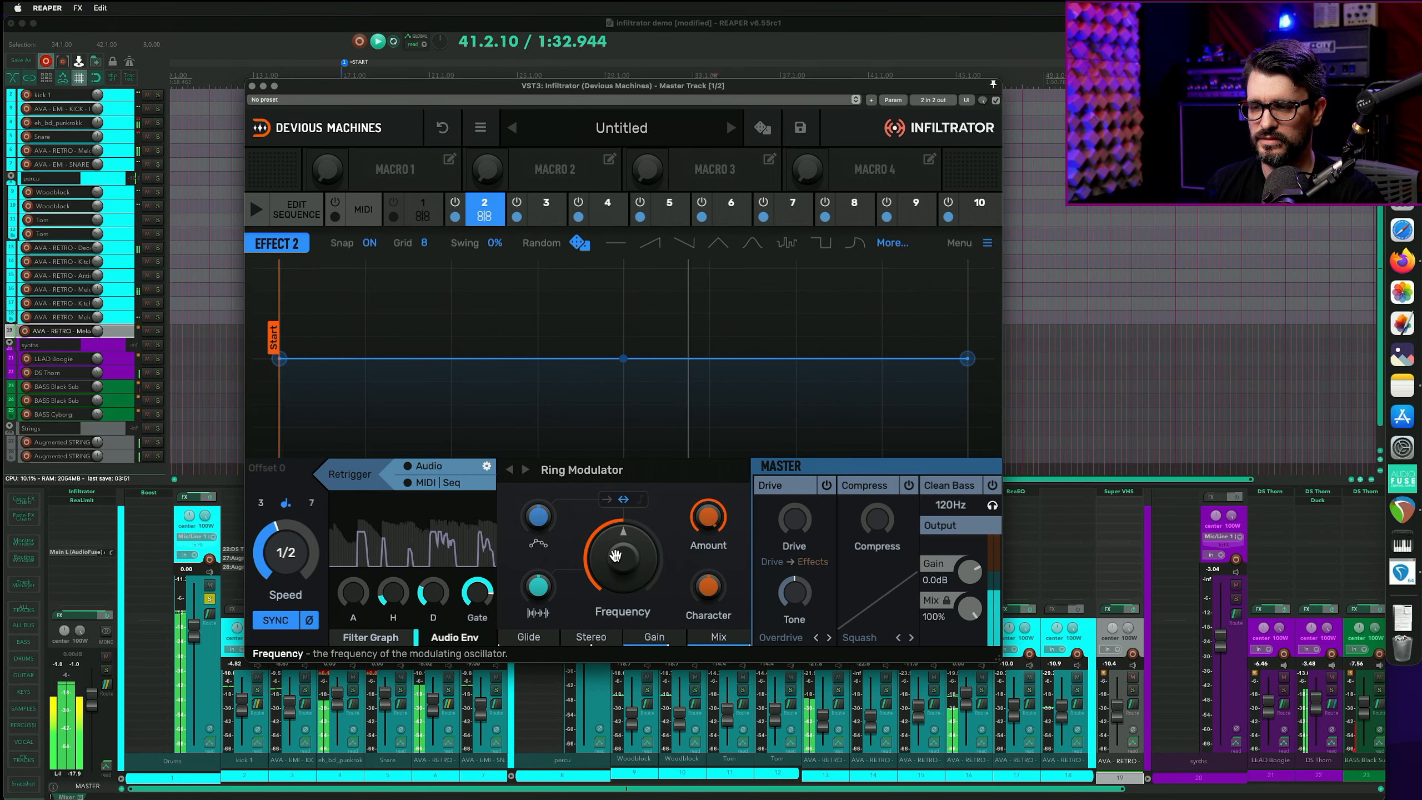
pyautogui.moveTo(615, 554); pyautogui.dragTo(615, 569)
pyautogui.moveTo(711, 524); pyautogui.dragTo(714, 560)
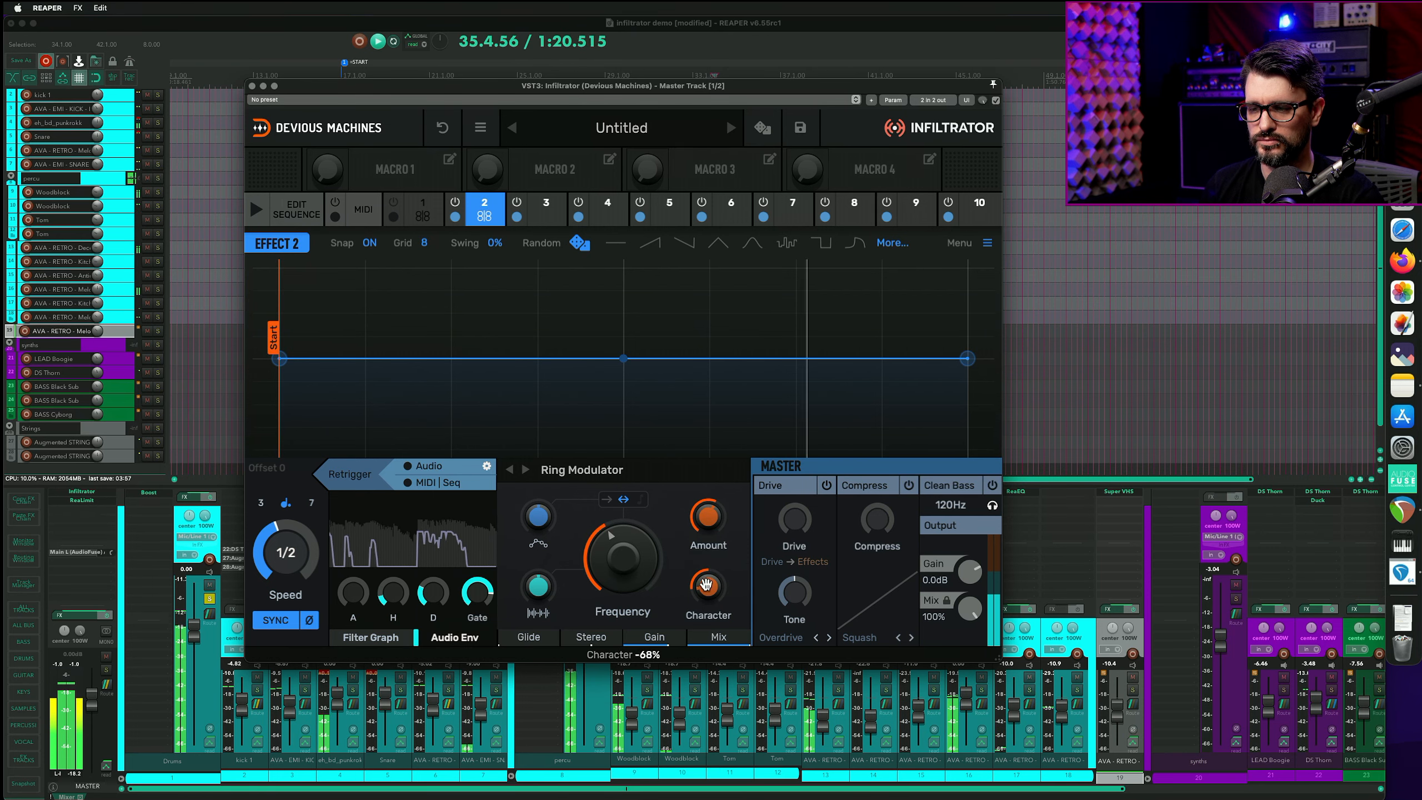
pyautogui.moveTo(622, 557)
pyautogui.mouseDown()
pyautogui.moveTo(622, 537)
pyautogui.moveTo(623, 582)
pyautogui.moveTo(623, 561)
pyautogui.mouseUp()
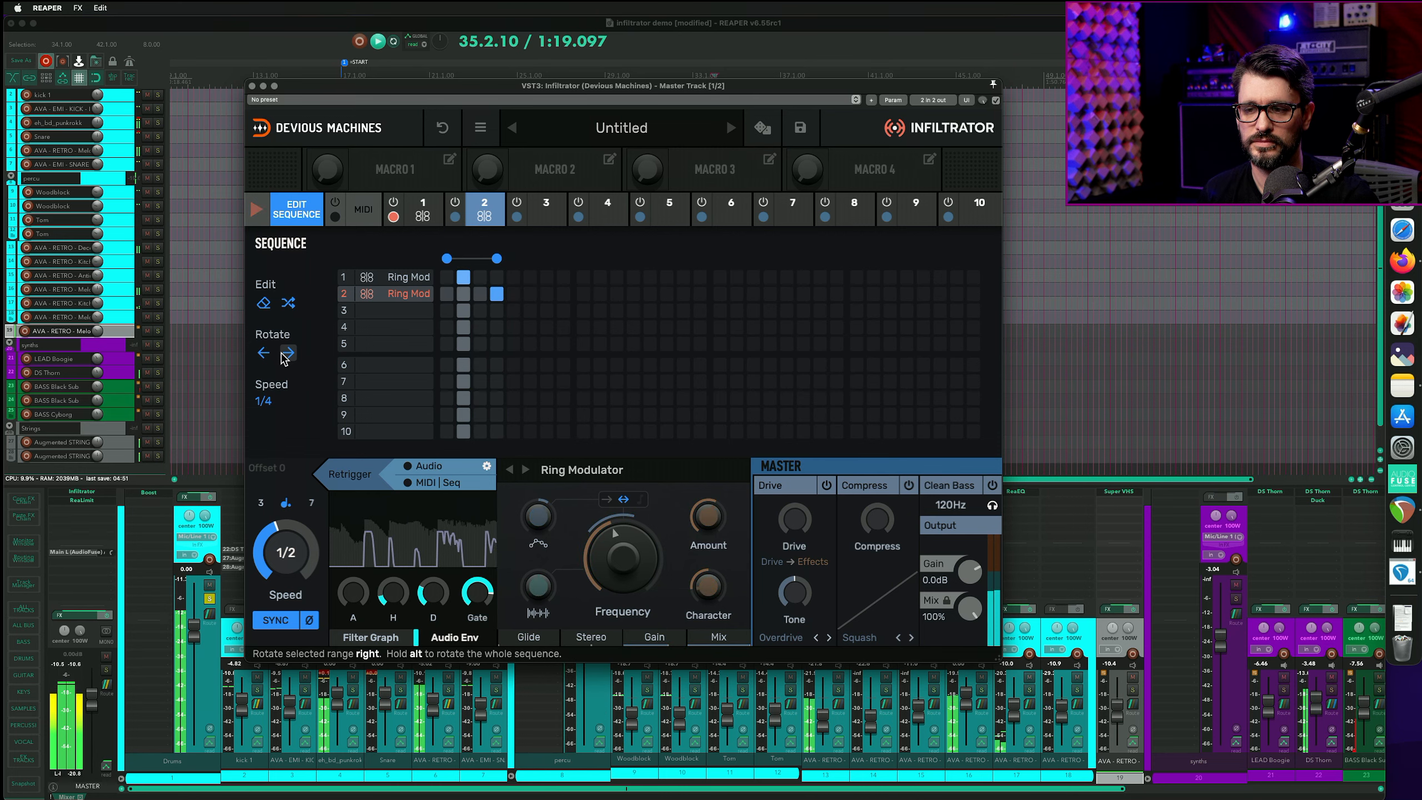
# - Add a Delay effect to slot 3
pyautogui.click(546, 210)
pyautogui.click(795, 411)
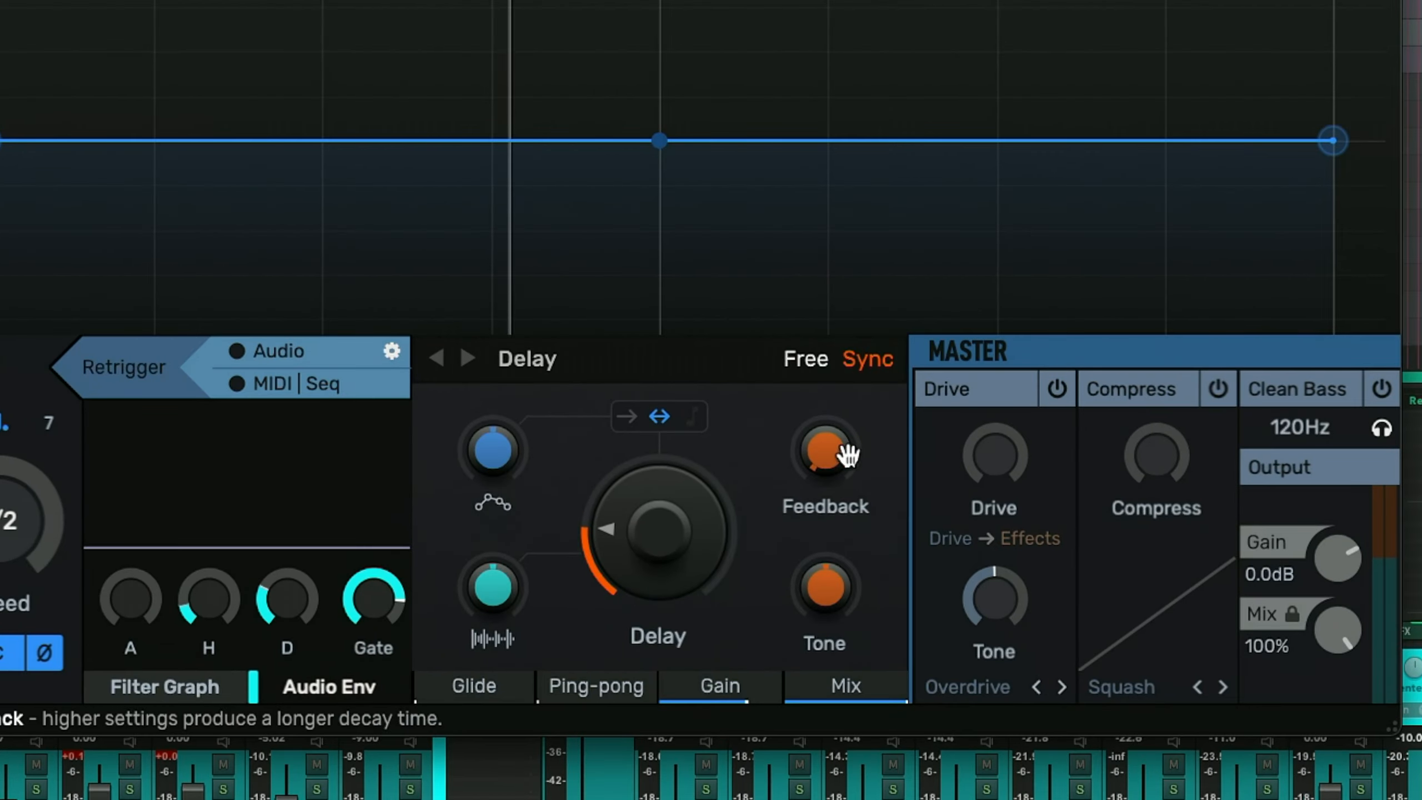
# - Set the Delay time to 1/16 and nudge its feedback, auditioning the track playback
pyautogui.moveTo(643, 551)
pyautogui.mouseDown()
pyautogui.moveTo(643, 498)
pyautogui.moveTo(642, 551)
pyautogui.mouseUp()
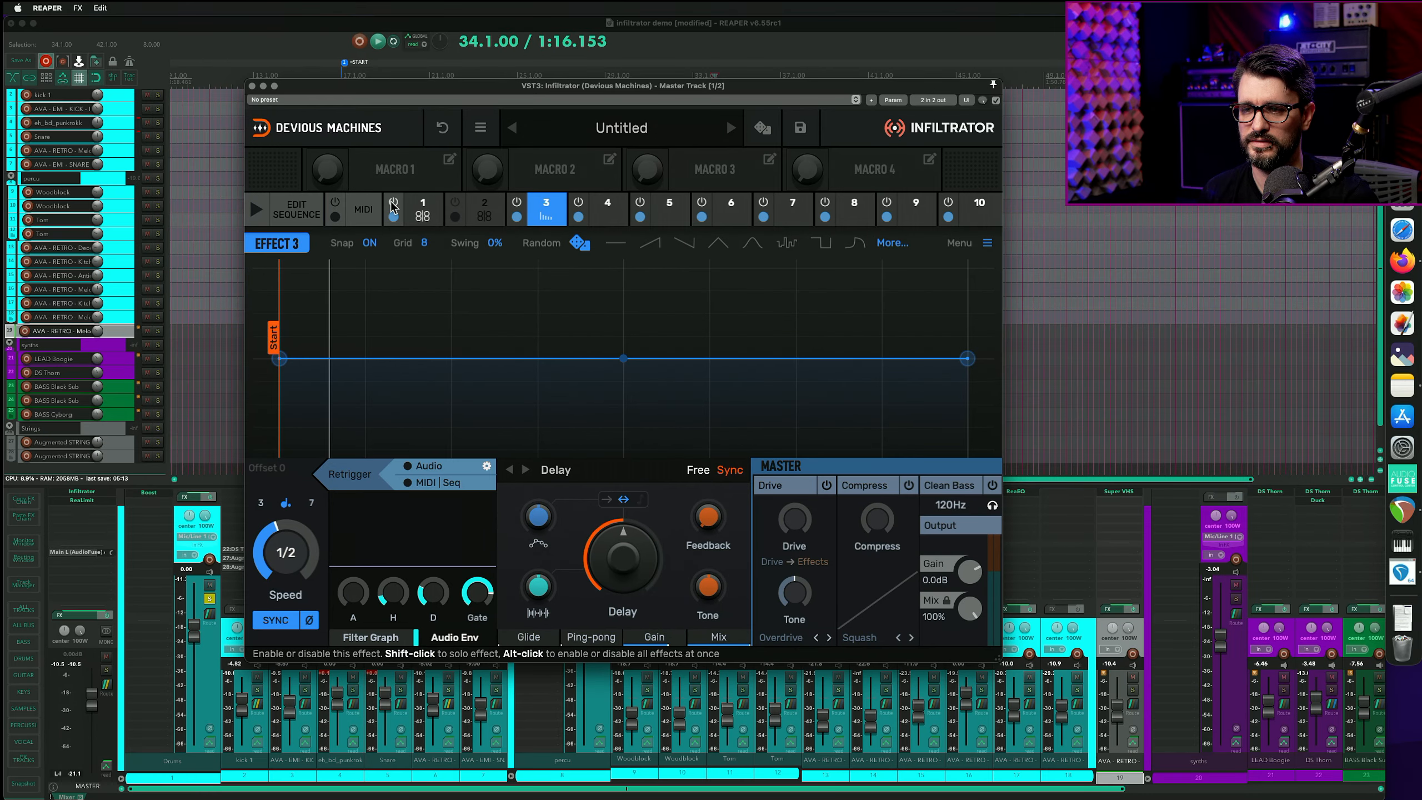
pyautogui.press('space')
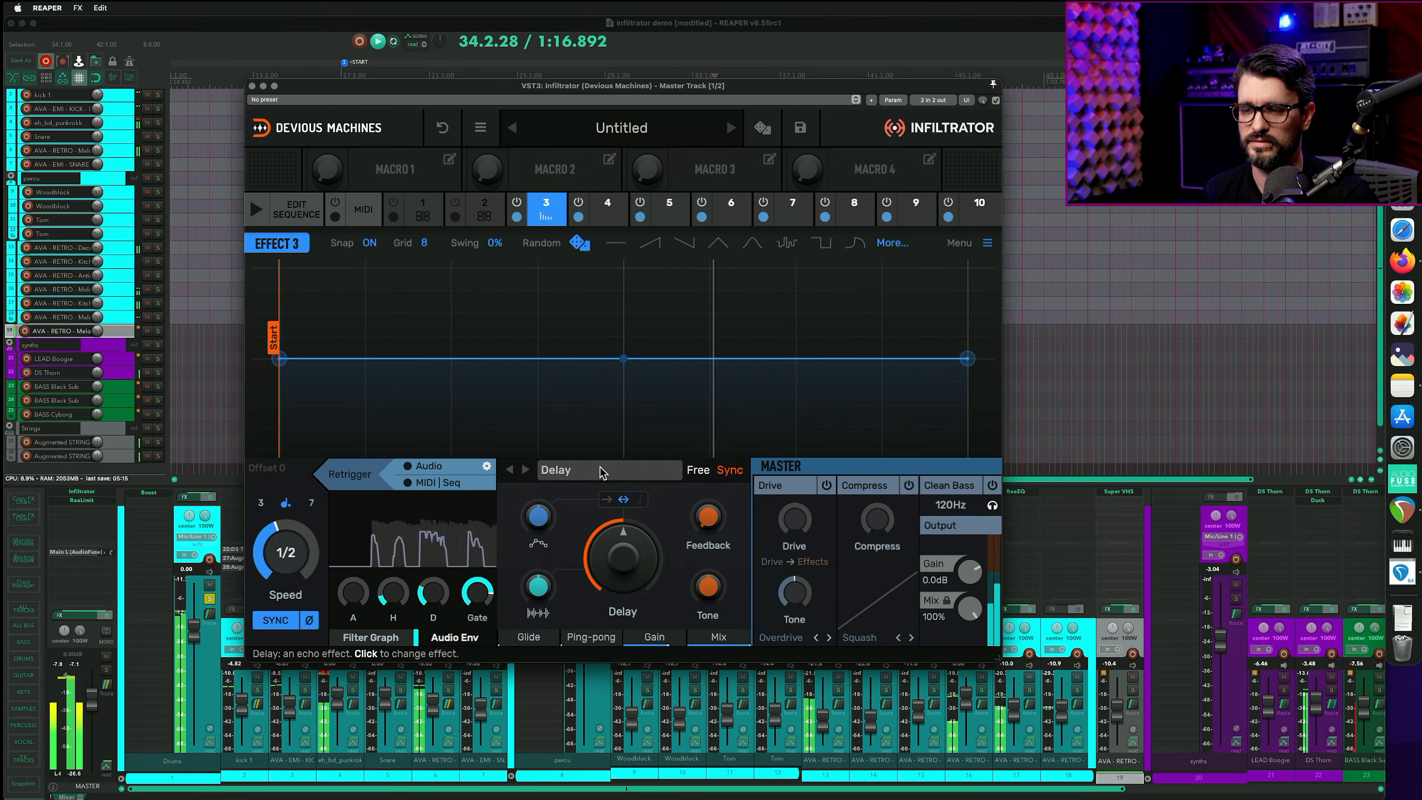
pyautogui.moveTo(708, 519)
pyautogui.mouseDown()
pyautogui.moveTo(708, 492)
pyautogui.moveTo(708, 519)
pyautogui.mouseUp()
pyautogui.press('space')
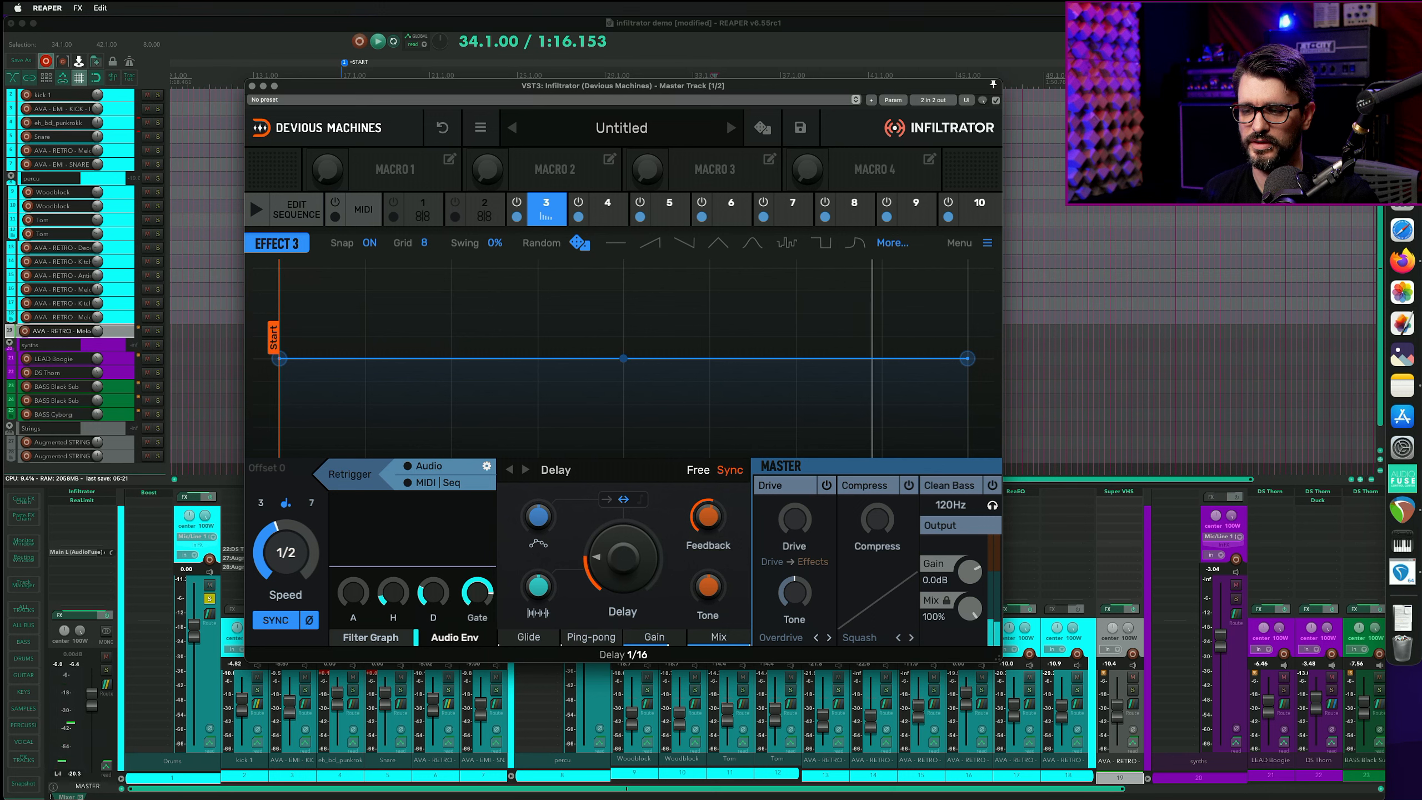
pyautogui.moveTo(623, 557); pyautogui.dragTo(623, 566)
pyautogui.press('space')
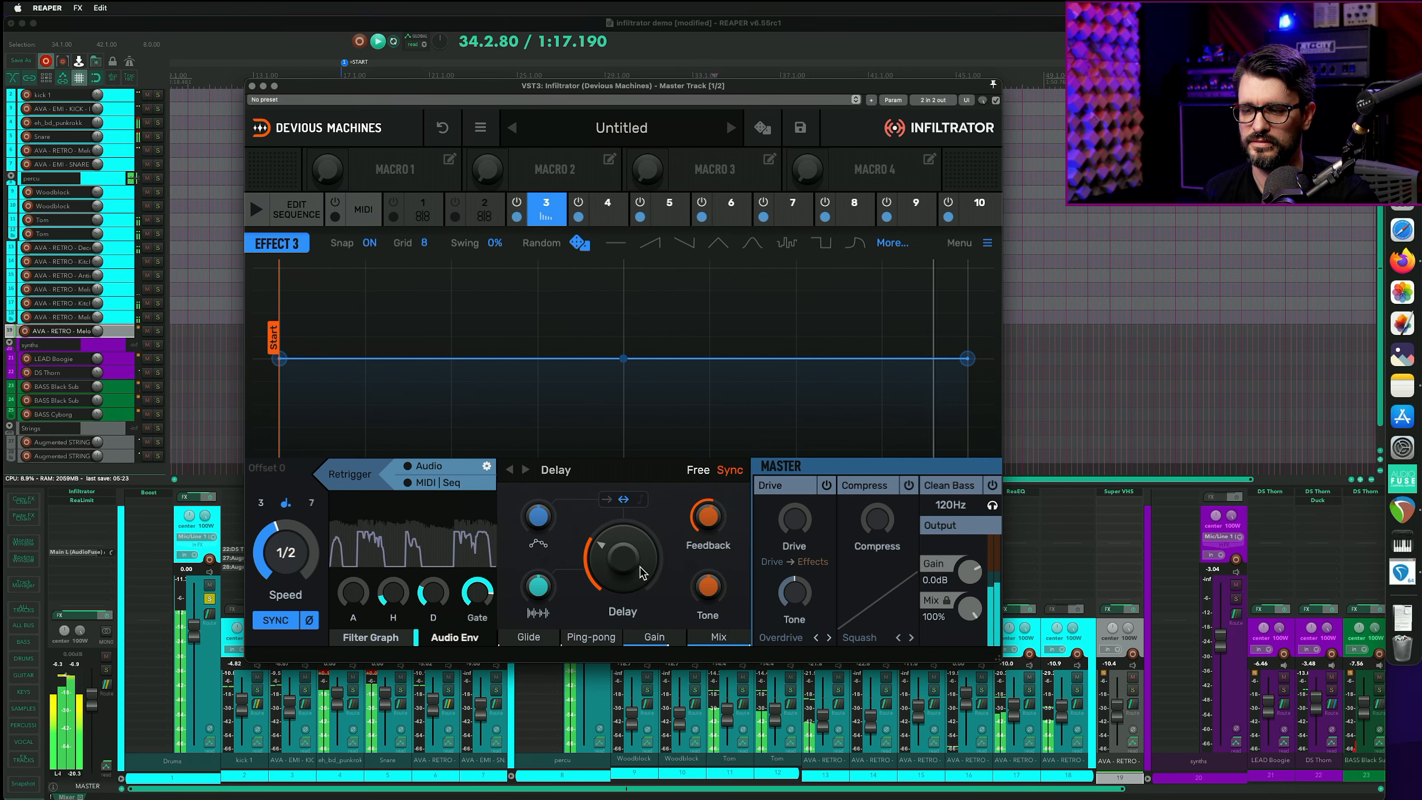
pyautogui.press('space')
# - Readjust the Delay time and switch the Ping-pong mode to Stereo while auditioning playback
pyautogui.press('space')
pyautogui.press('space')
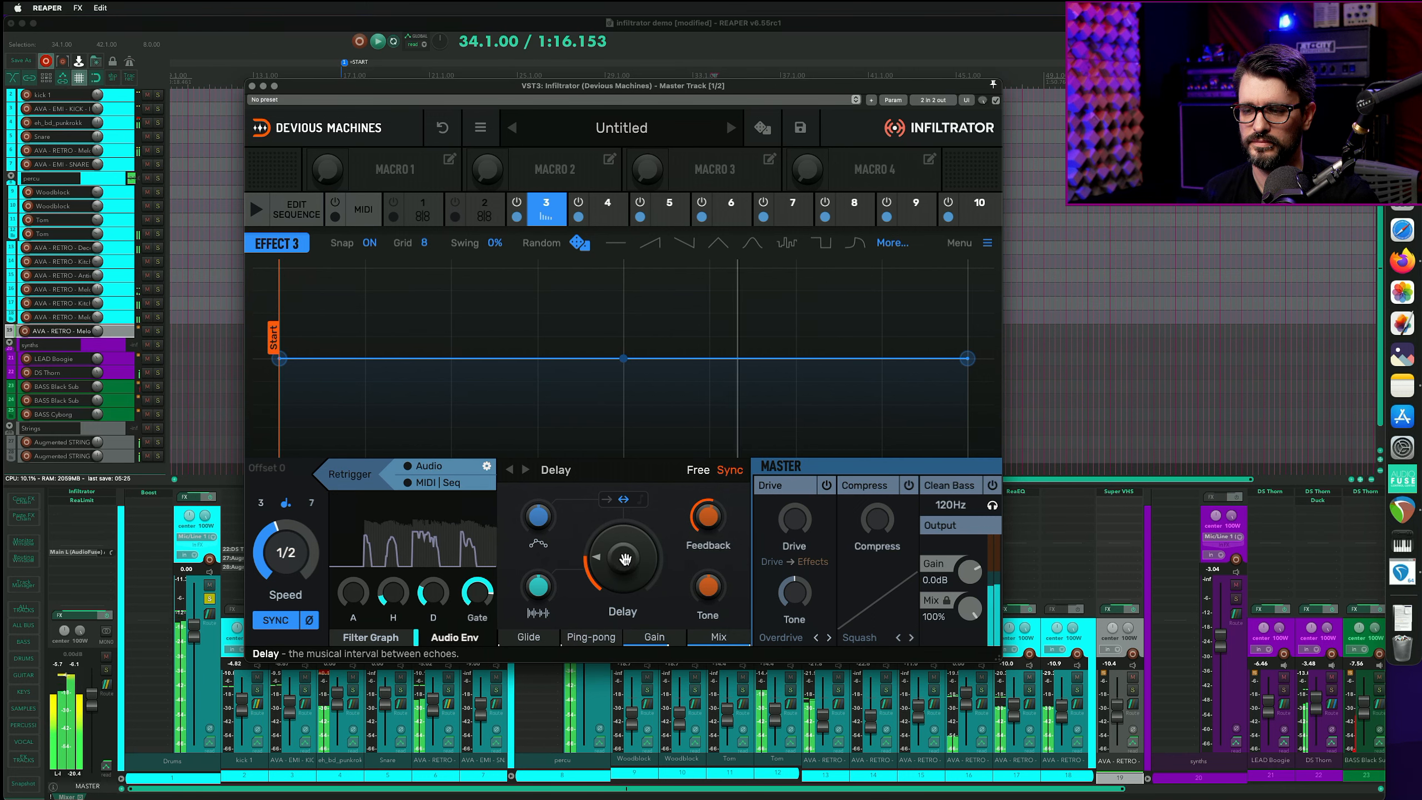
pyautogui.moveTo(625, 558); pyautogui.dragTo(625, 567)
pyautogui.press('space')
pyautogui.press('space')
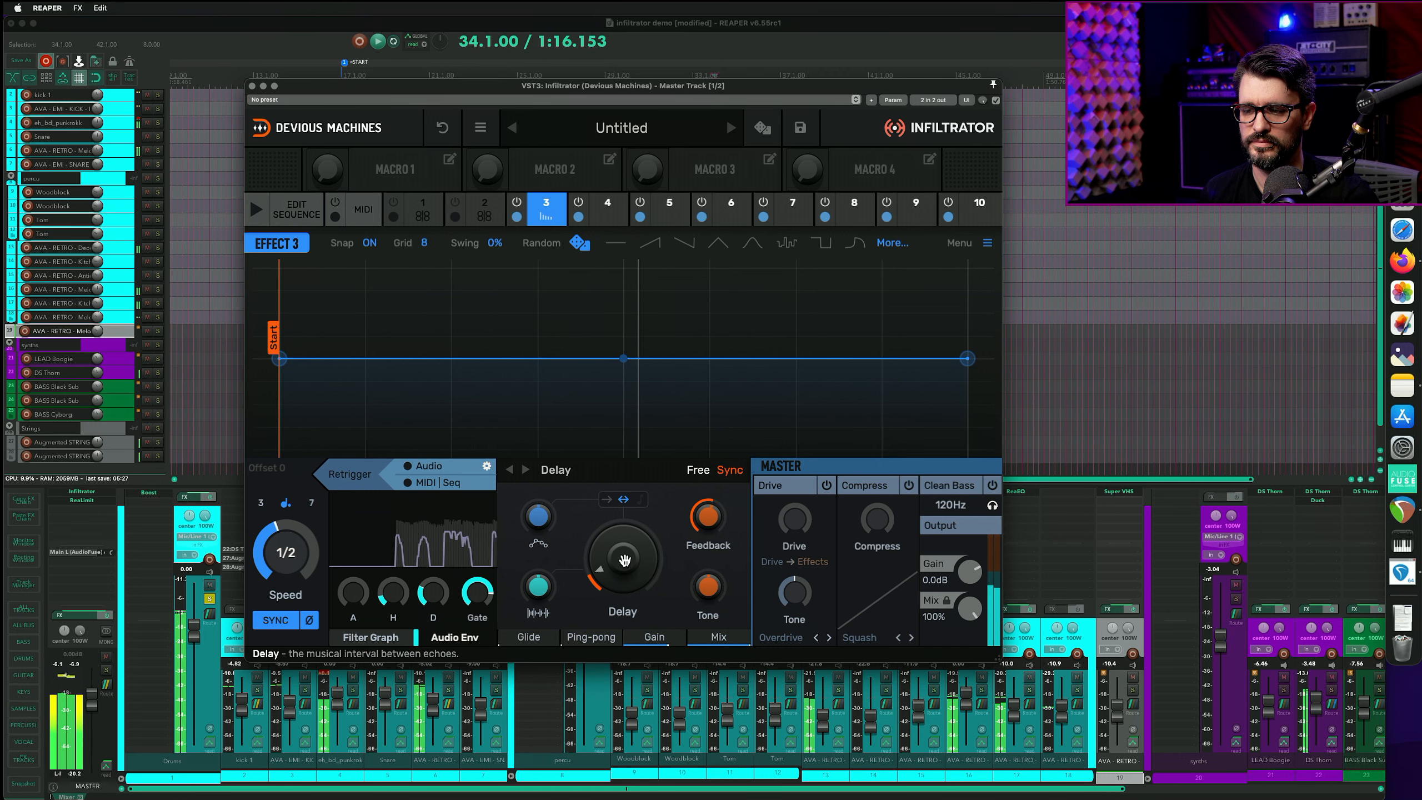
pyautogui.moveTo(716, 587); pyautogui.dragTo(637, 623)
pyautogui.press('space')
pyautogui.press('space')
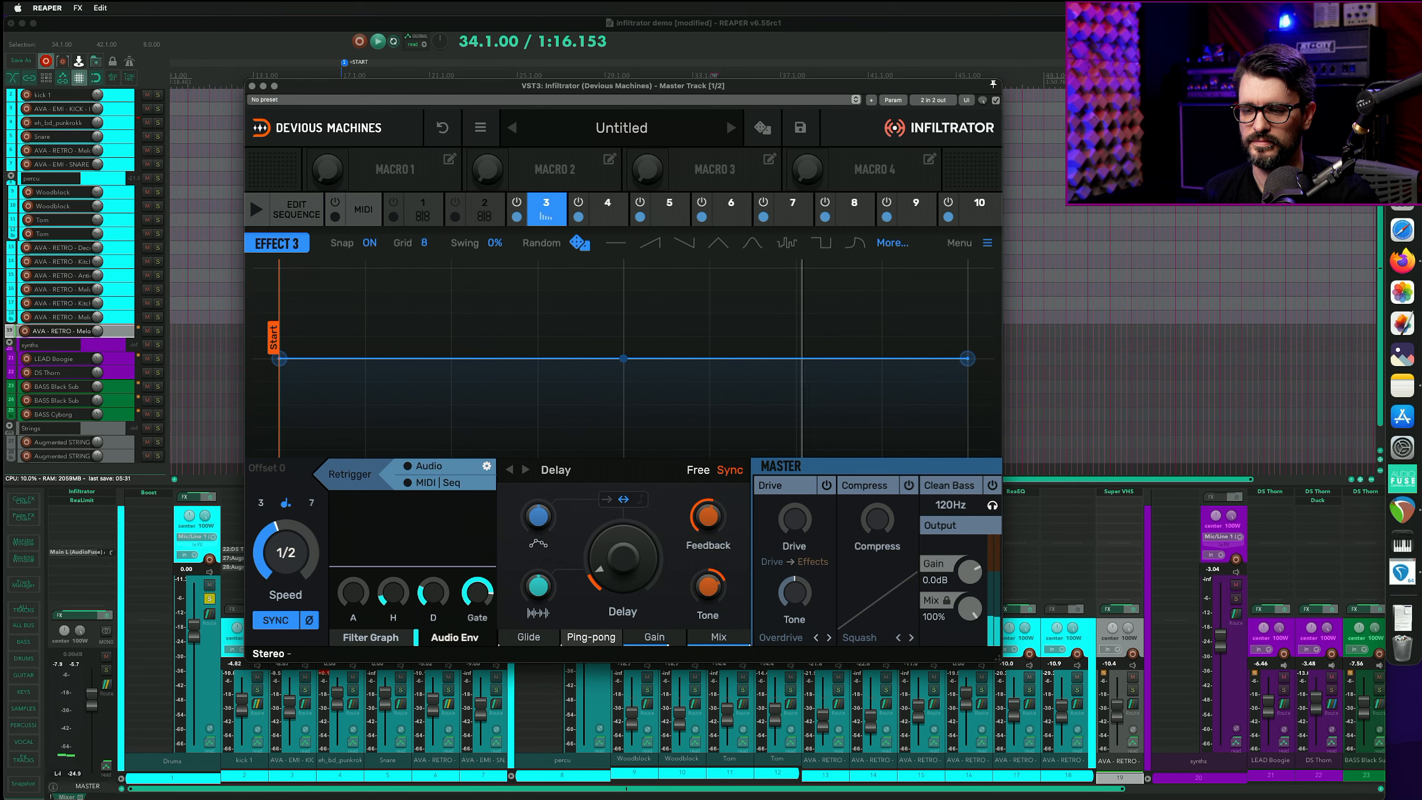
pyautogui.press('space')
pyautogui.press('space')
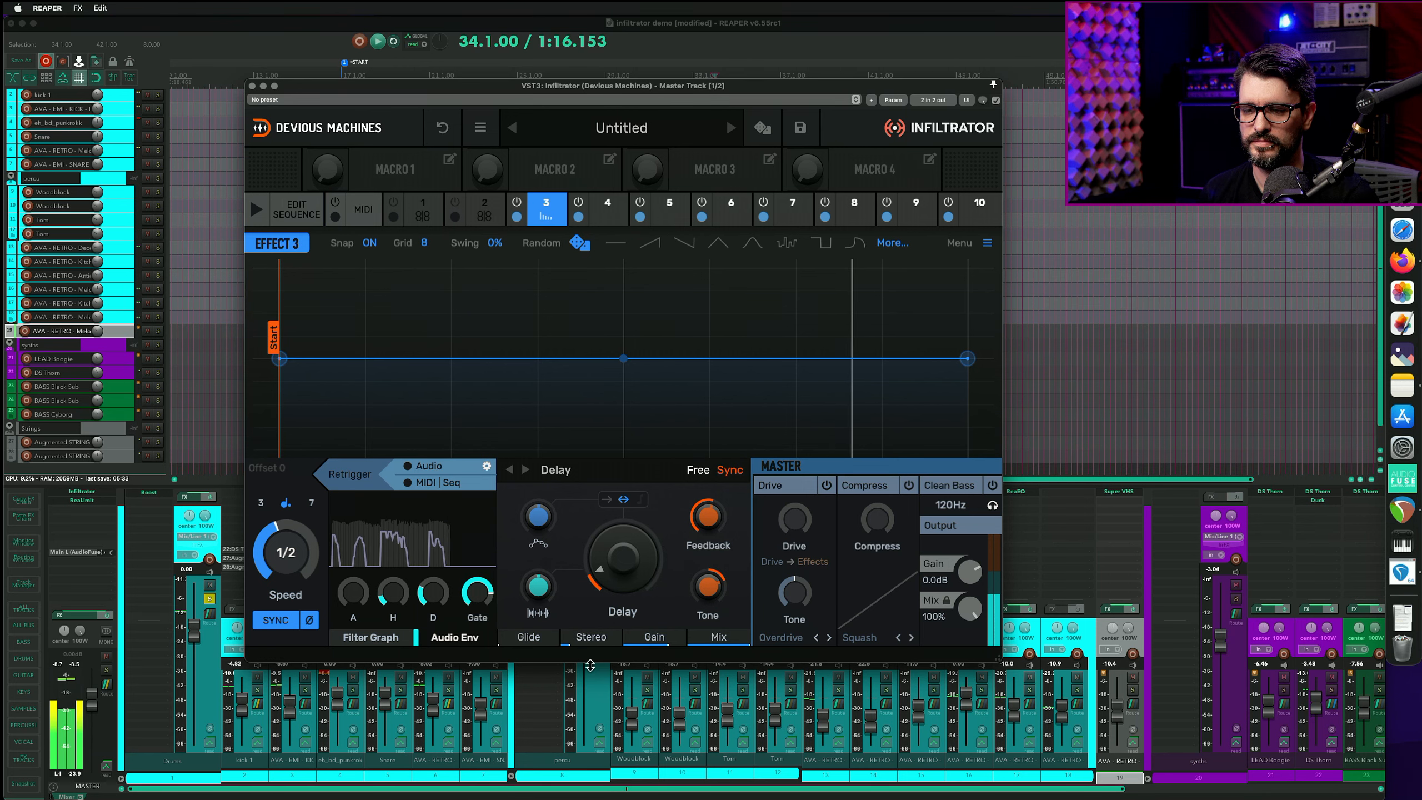
# - Open the effect sequence editor and set the Delay's mix to 65%
pyautogui.click(289, 217)
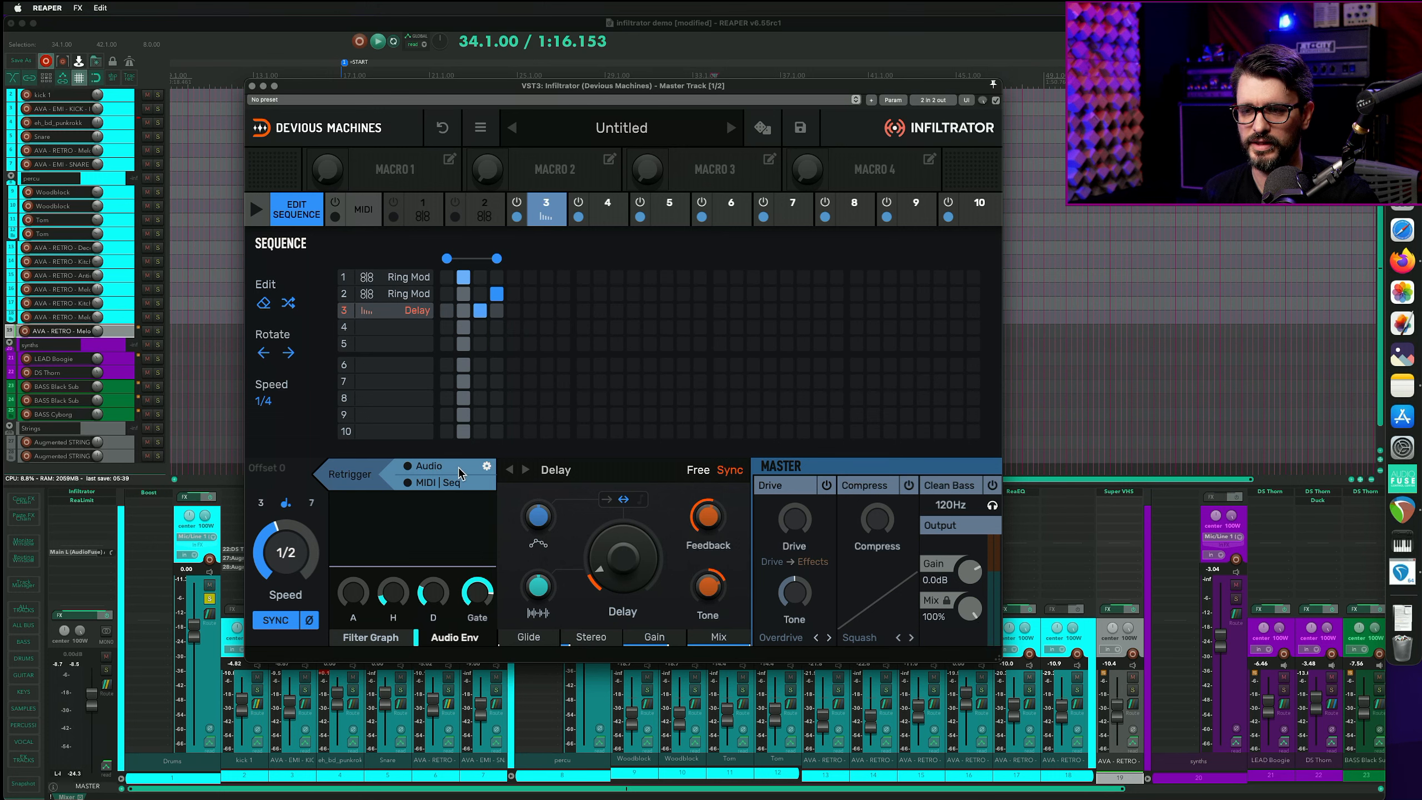
pyautogui.press('space')
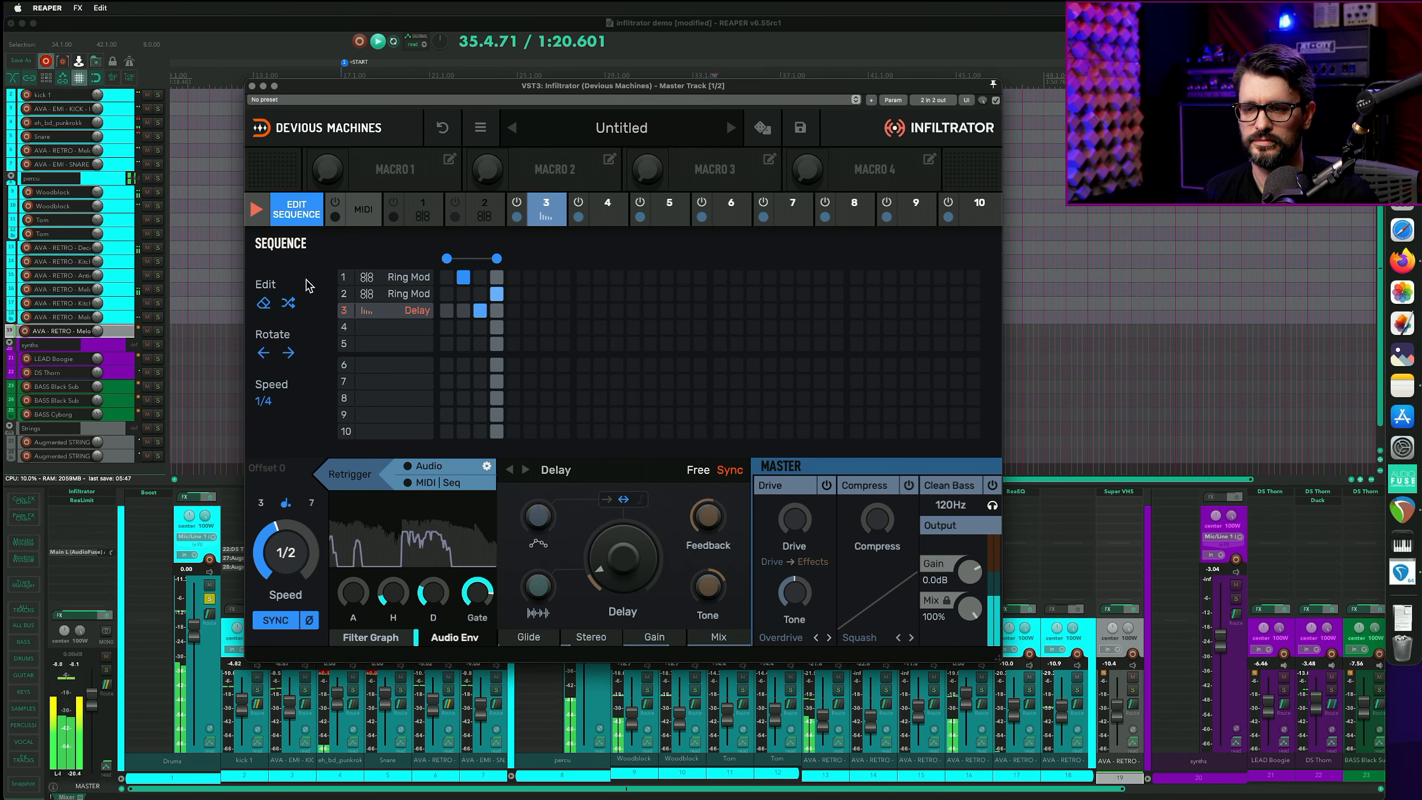
pyautogui.press('space')
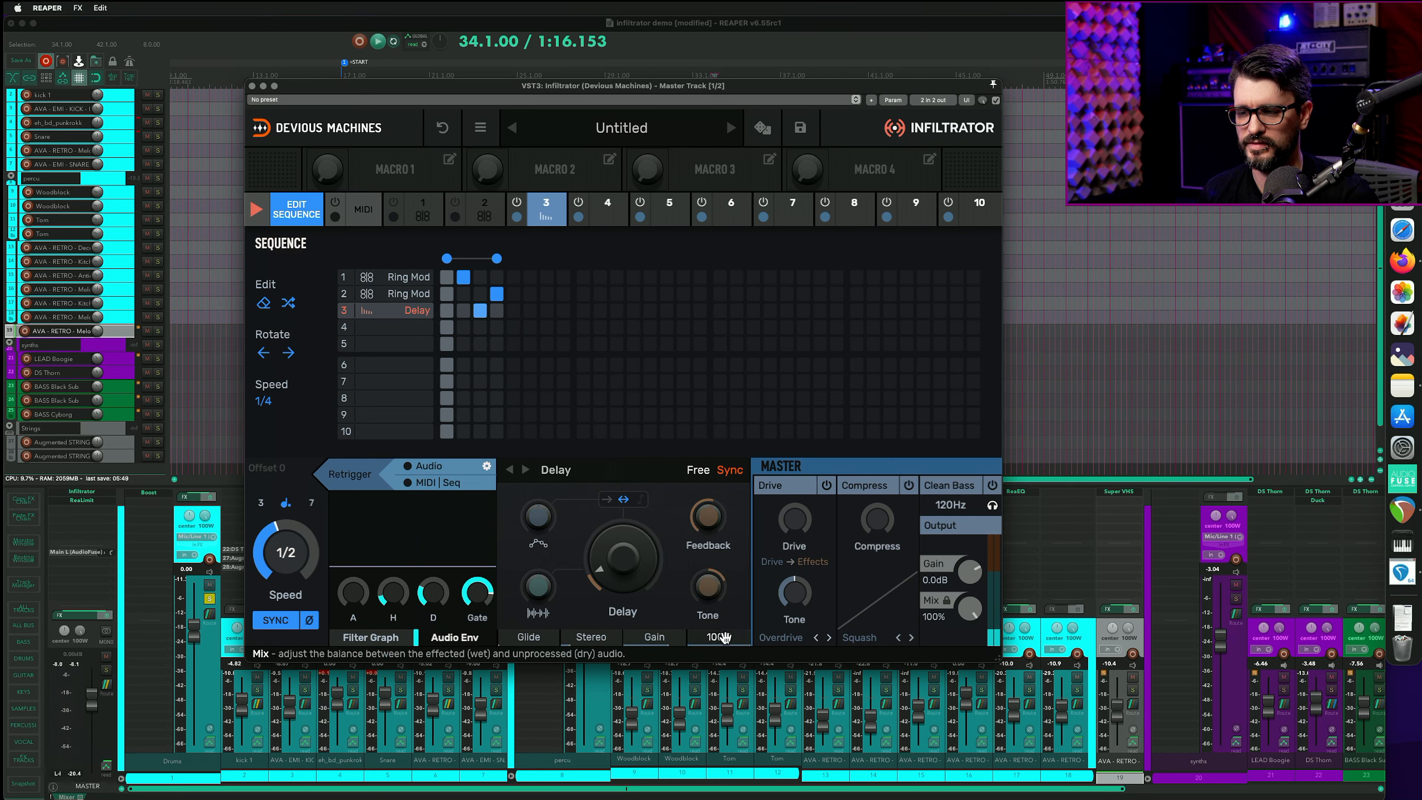
pyautogui.moveTo(724, 638); pyautogui.dragTo(725, 660)
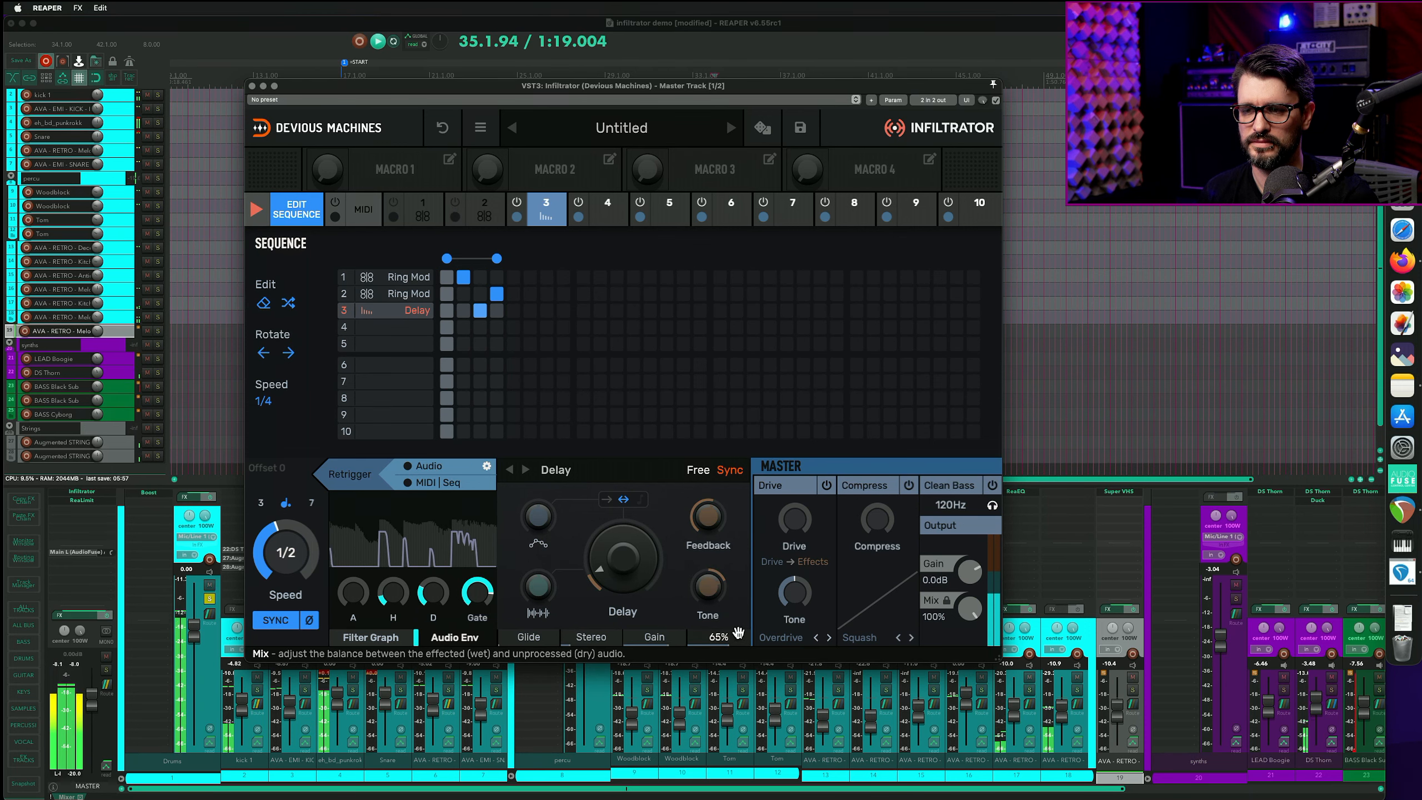
pyautogui.press('space')
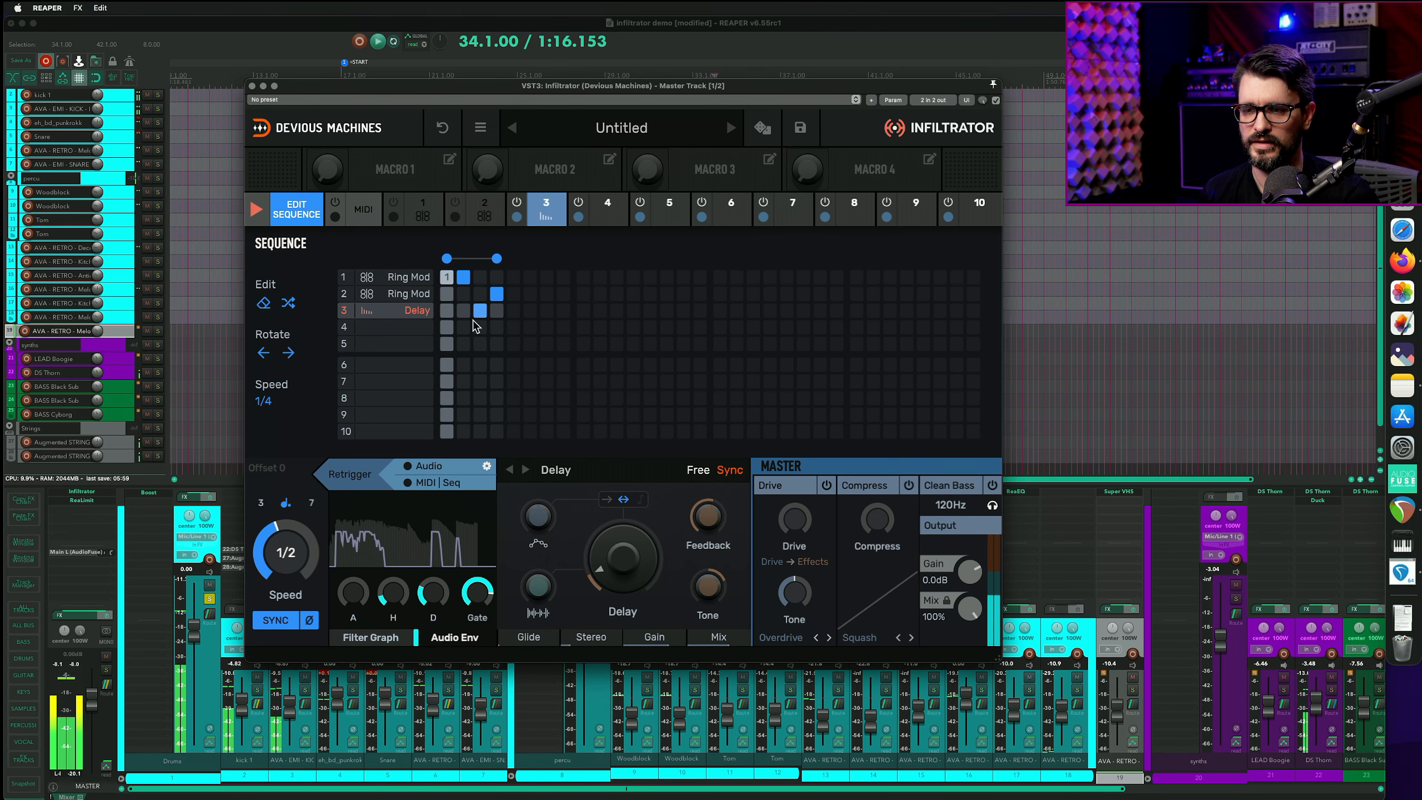
# - Enable the Delay on the second step of the effect sequence and audition it
pyautogui.click(463, 312)
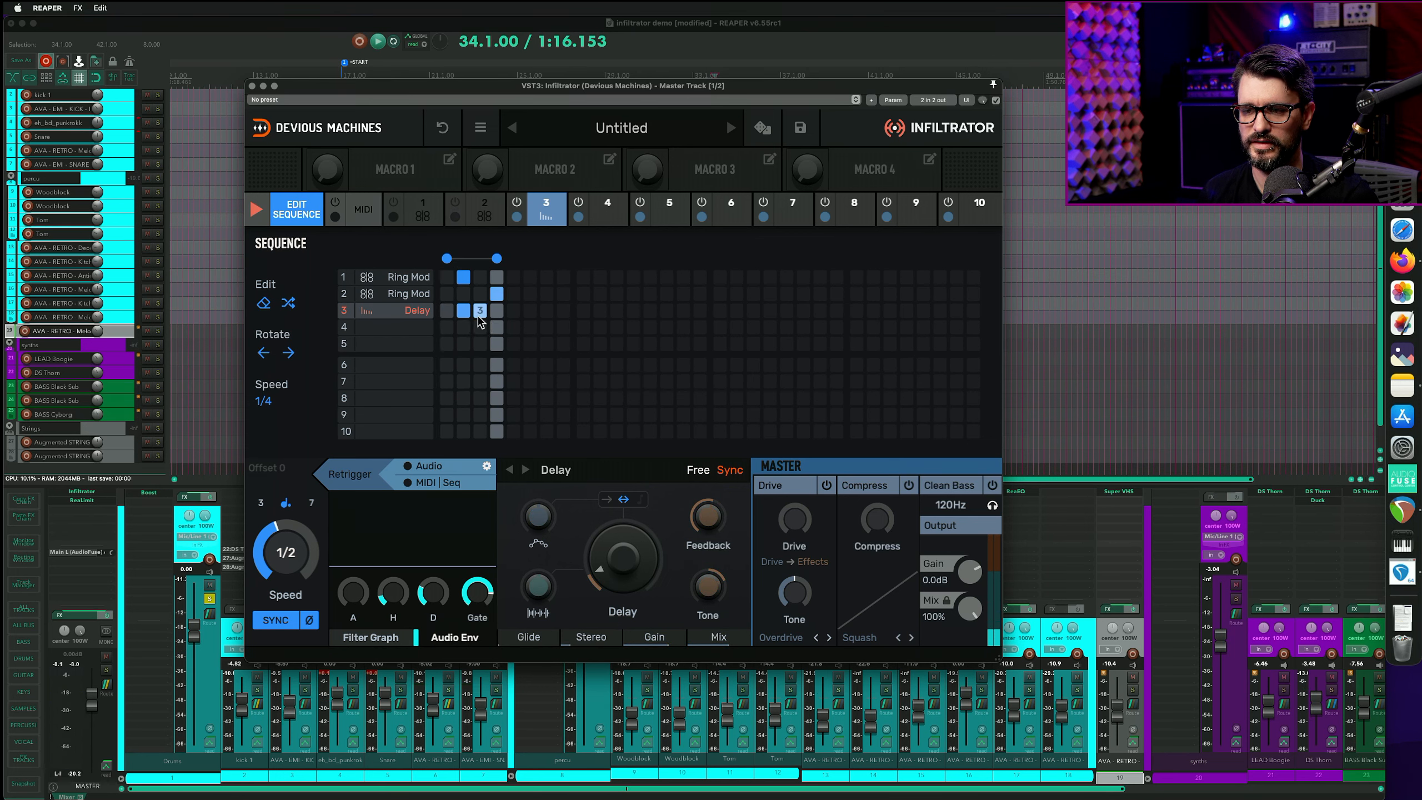
pyautogui.press('space')
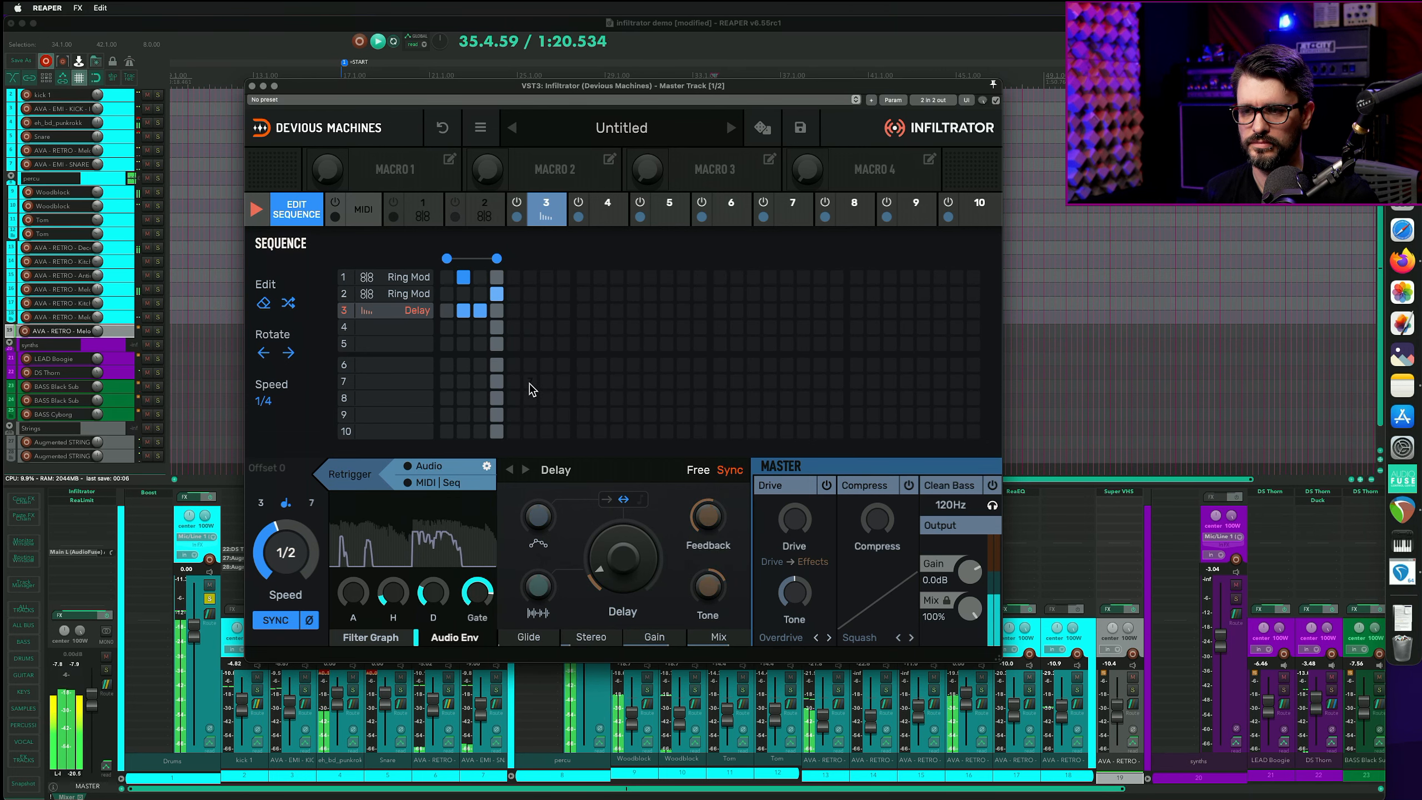
pyautogui.press('space')
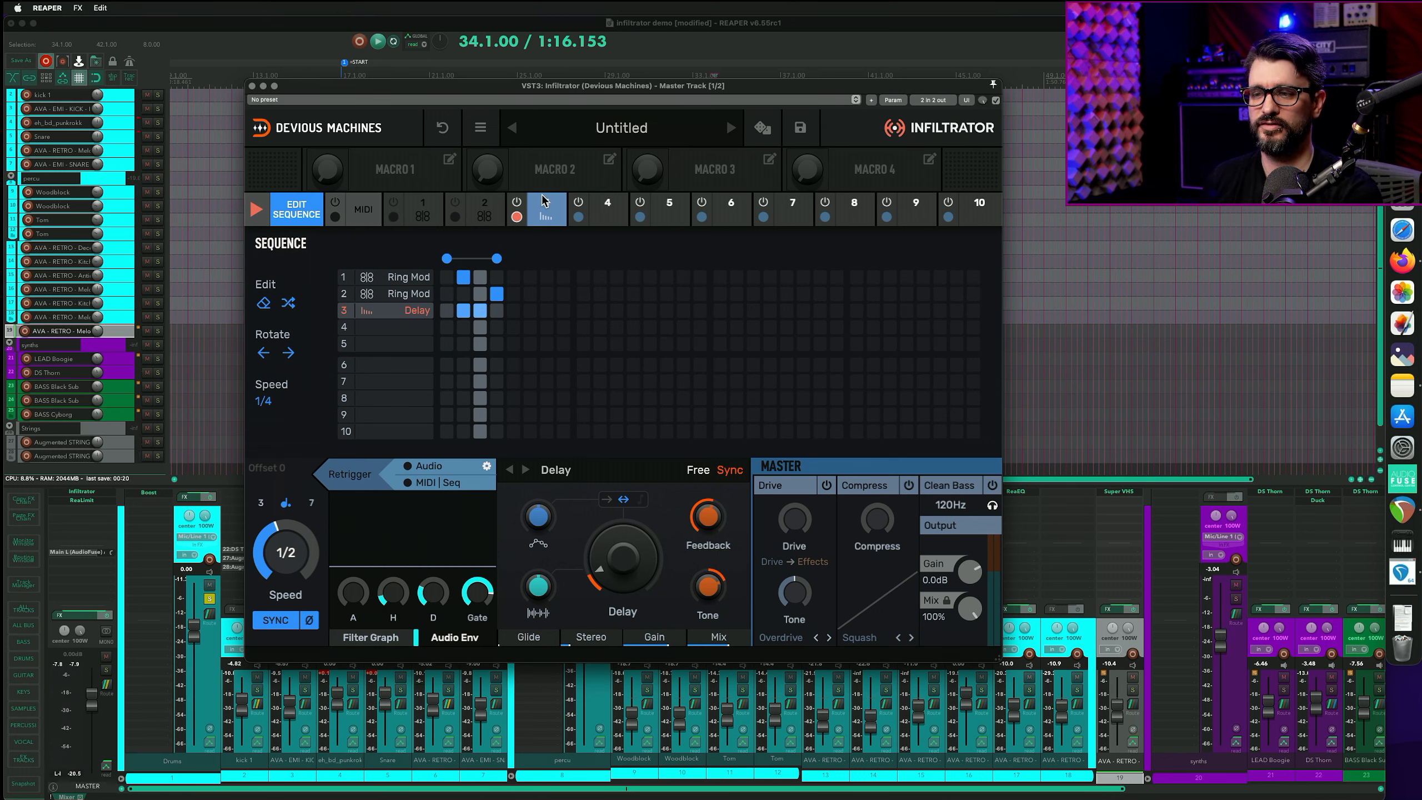
# - Add a Decimator to effect slot 4 and generate a random stepped envelope pattern for it
pyautogui.click(598, 216)
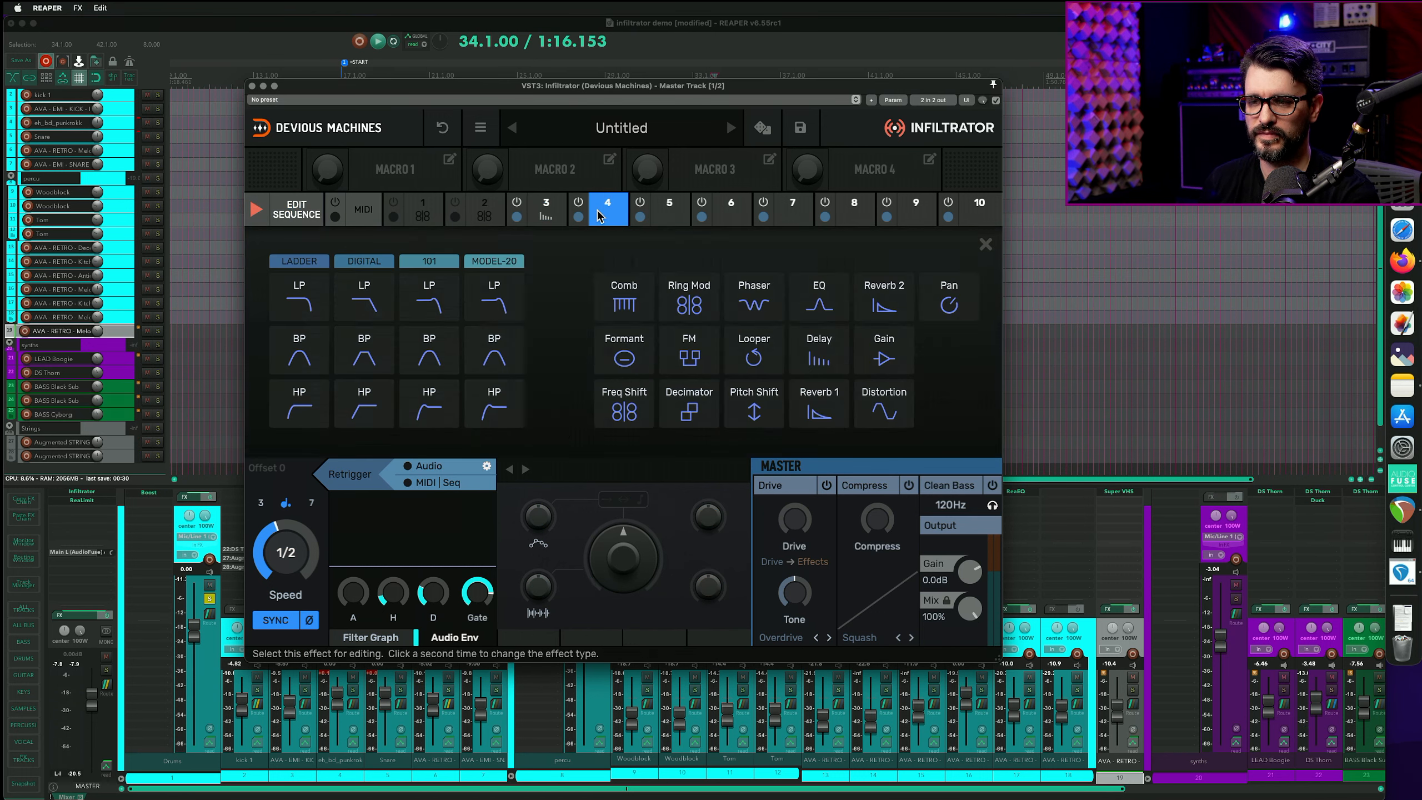
pyautogui.click(701, 414)
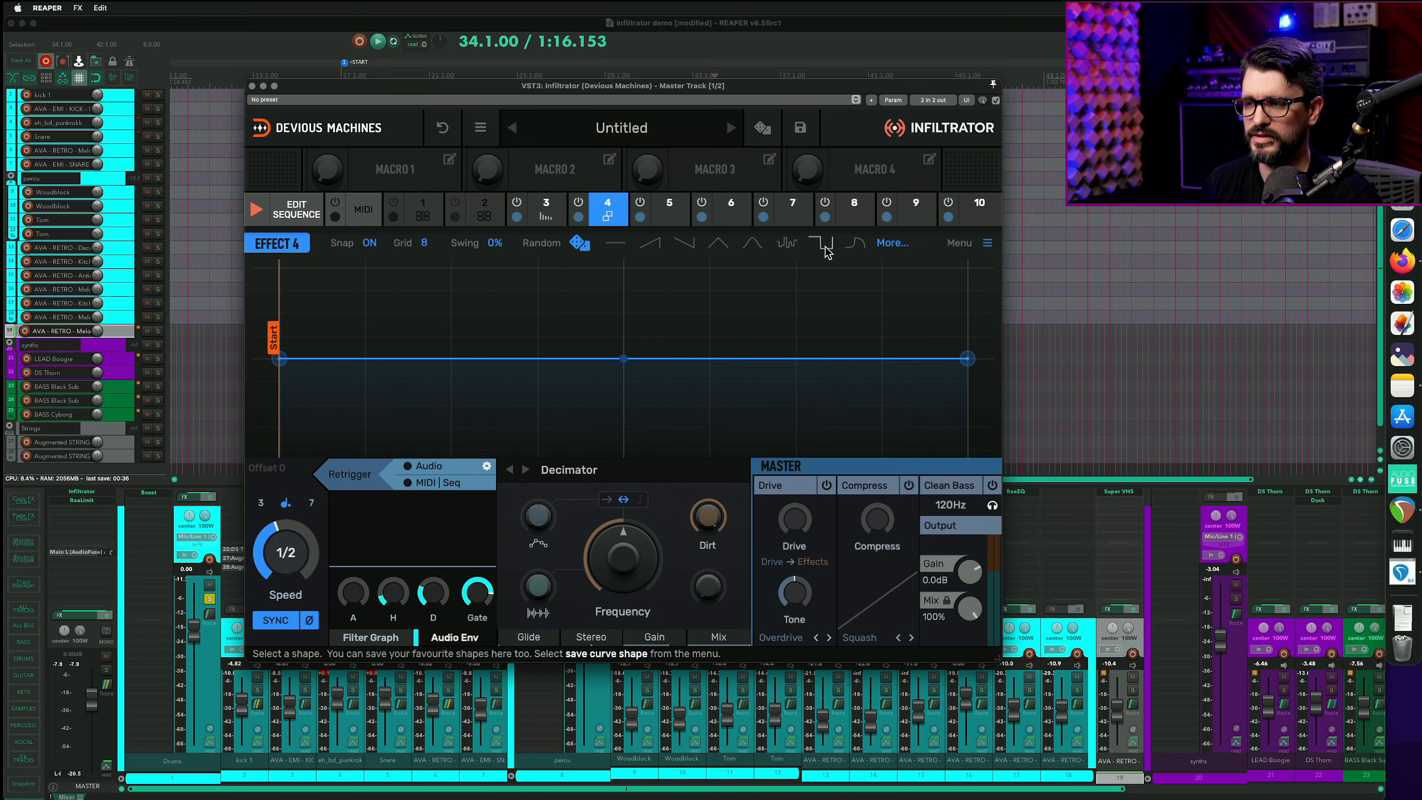
pyautogui.click(580, 244)
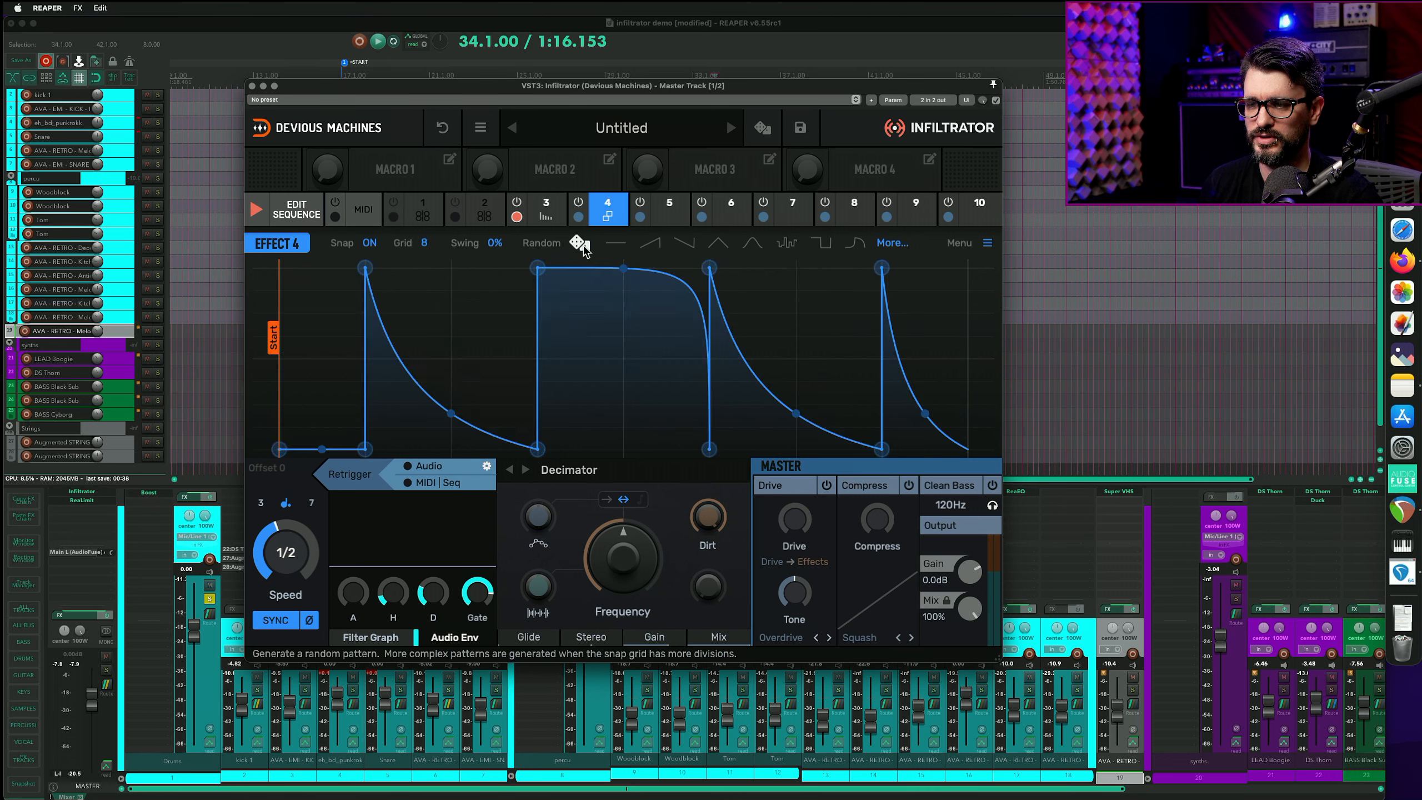
pyautogui.click(579, 244)
pyautogui.click(580, 244)
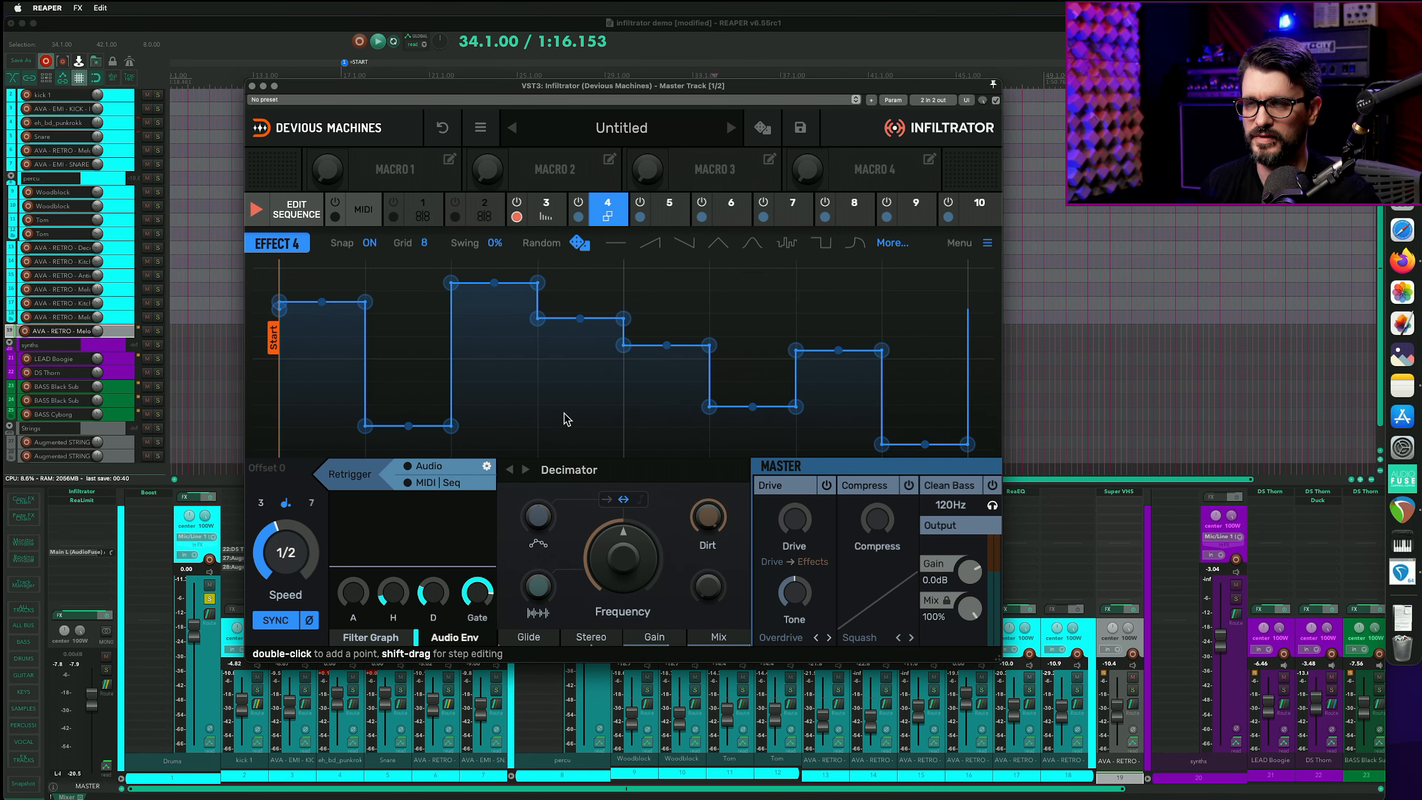
pyautogui.press('space')
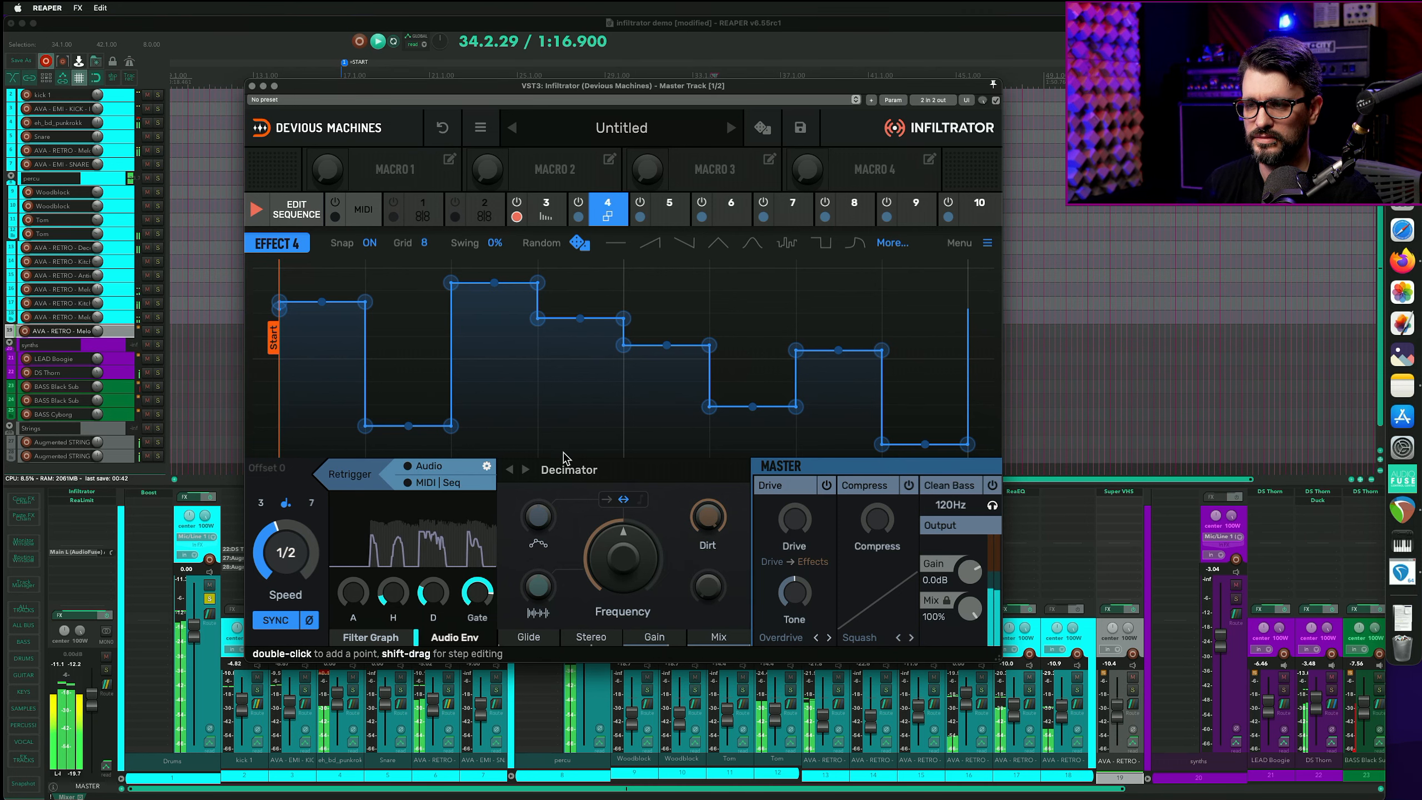
# - Disable the Delay in slot 3 and tune the Decimator's frequency and its audio-envelope amount
pyautogui.click(580, 205)
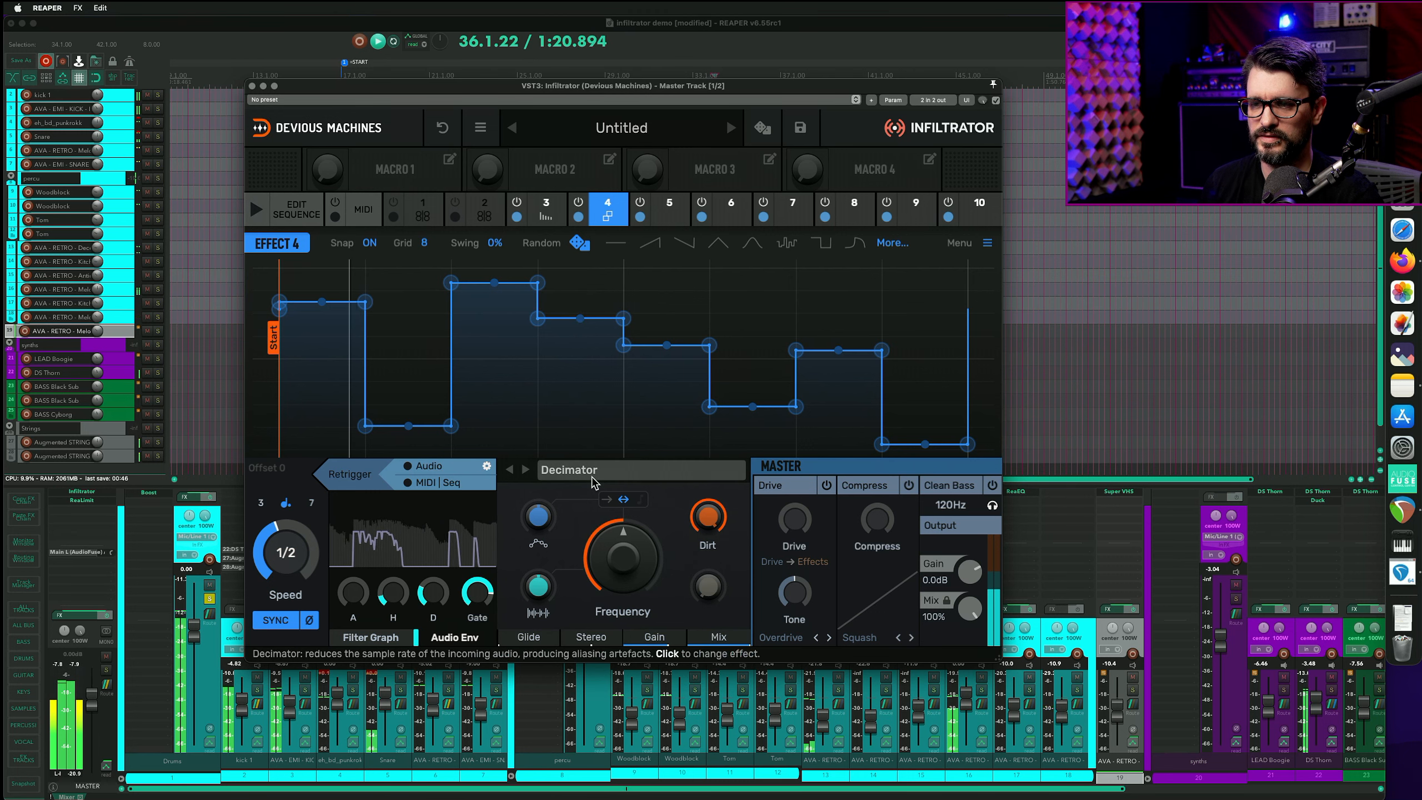
pyautogui.click(516, 202)
pyautogui.moveTo(640, 544); pyautogui.dragTo(639, 553)
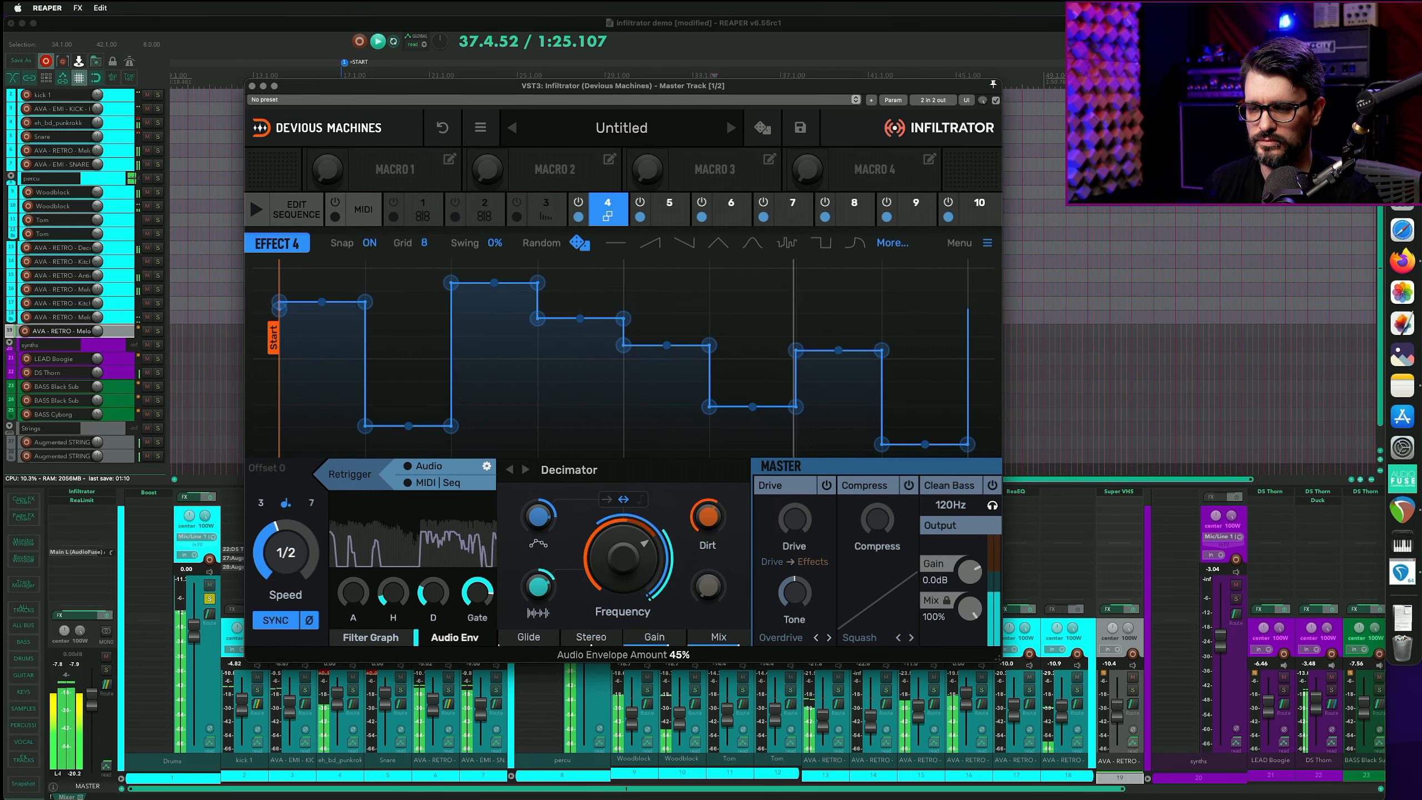
pyautogui.moveTo(538, 586); pyautogui.dragTo(538, 614)
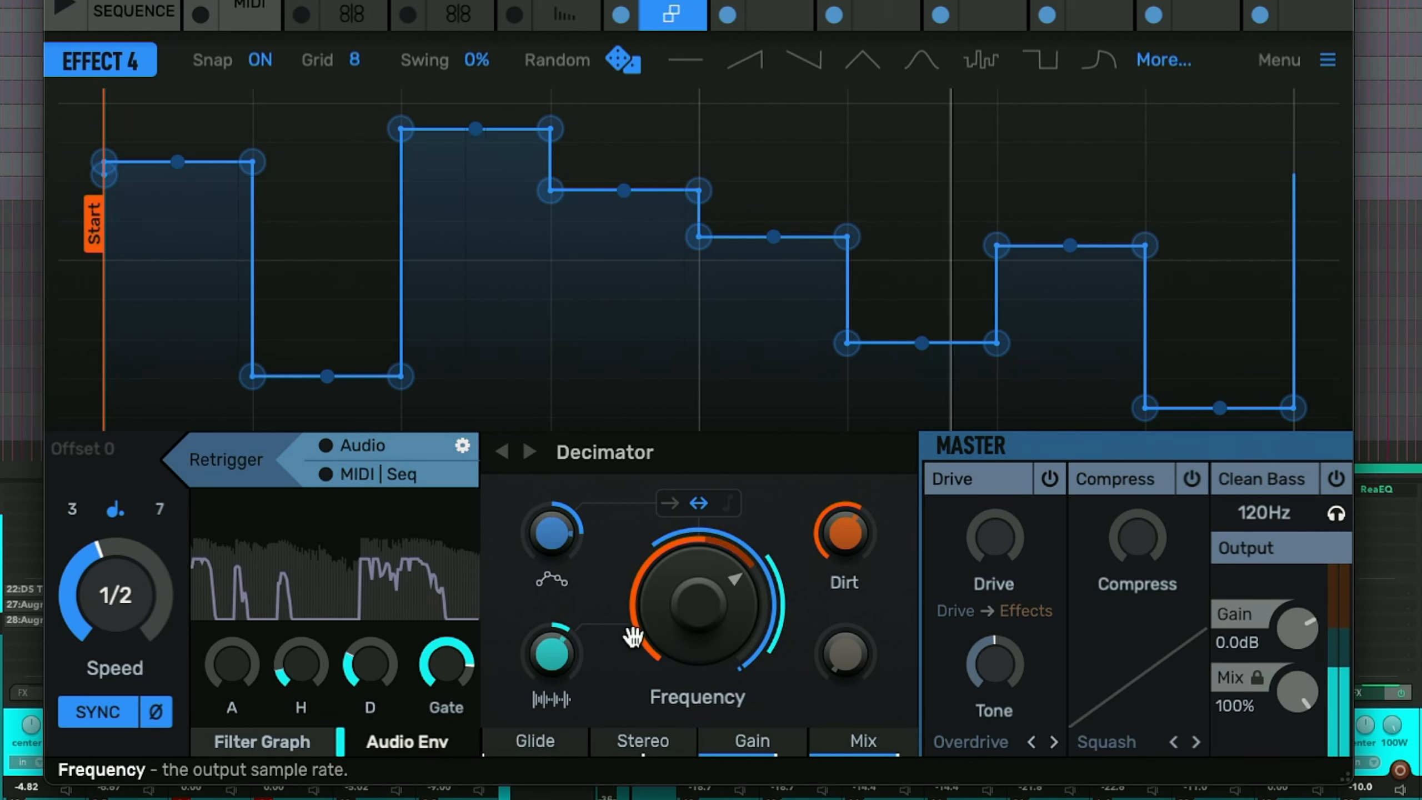
pyautogui.moveTo(687, 611); pyautogui.dragTo(687, 616)
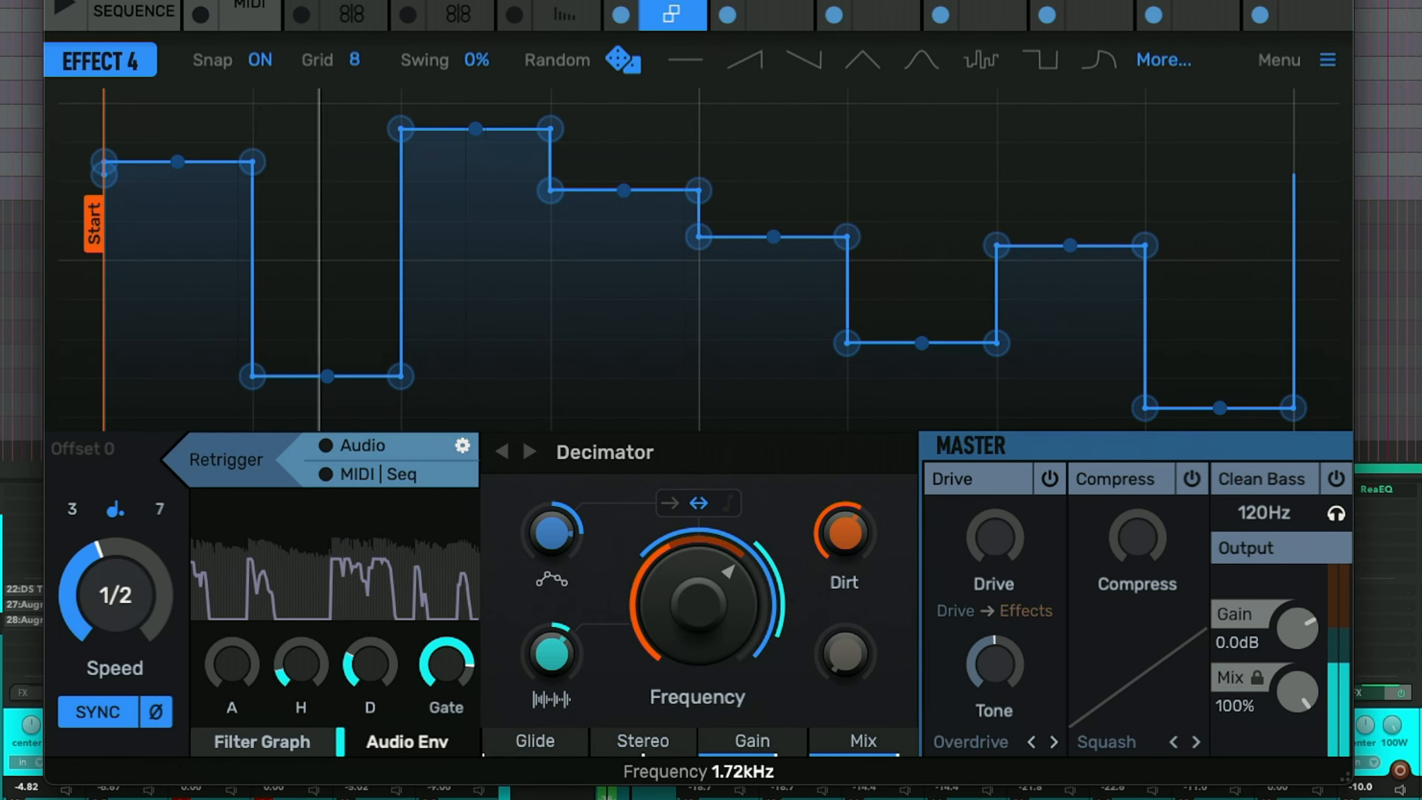
pyautogui.moveTo(687, 615); pyautogui.dragTo(687, 632)
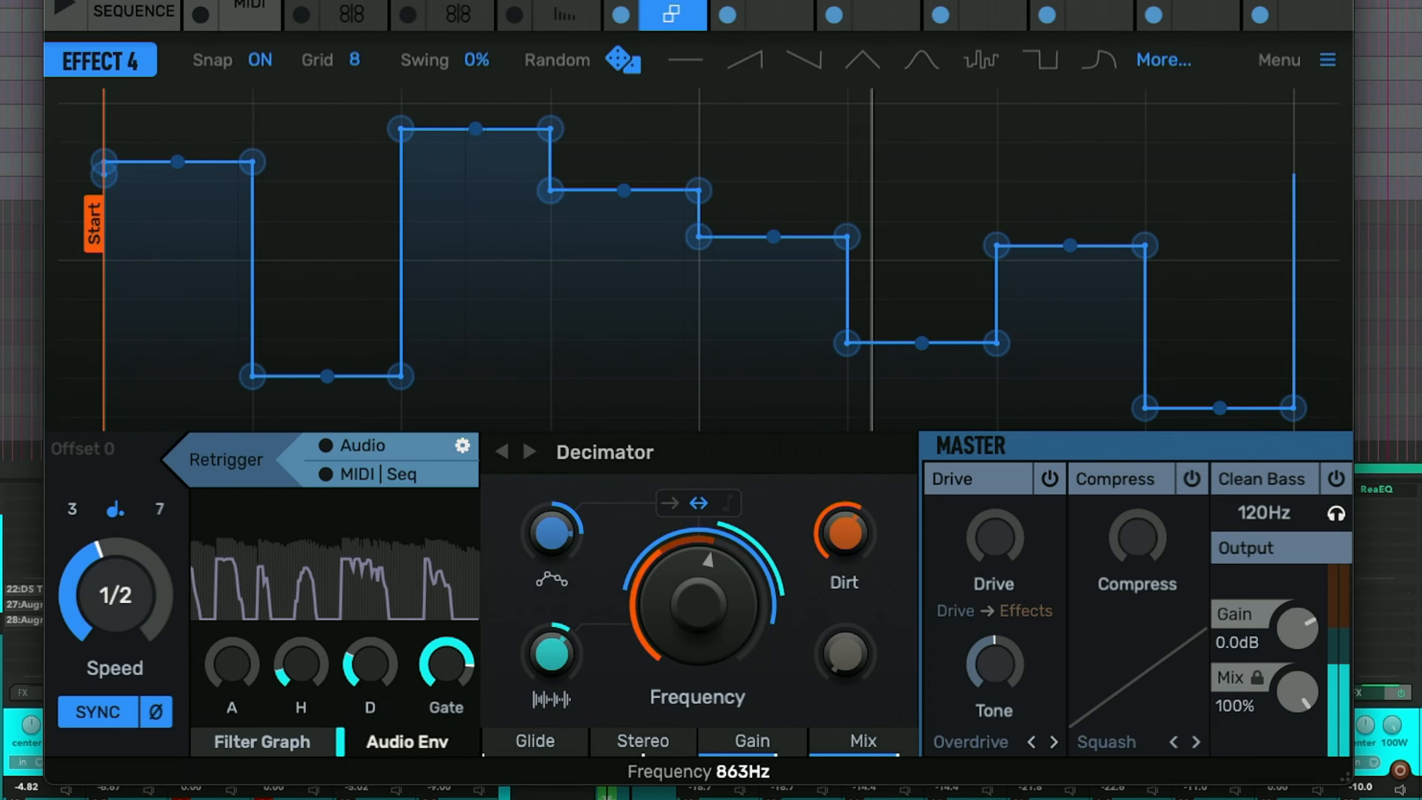
pyautogui.moveTo(698, 605); pyautogui.dragTo(698, 598)
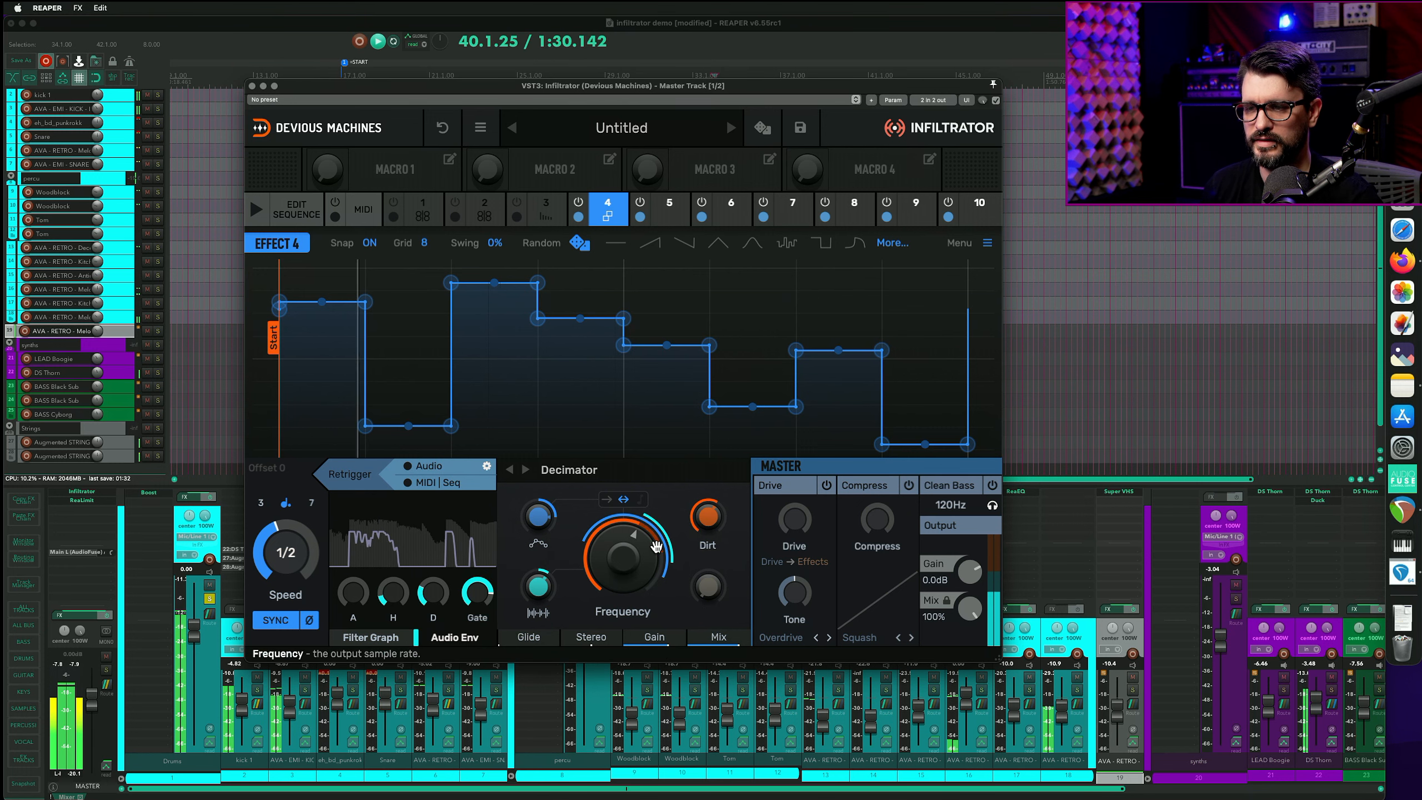
# - Open the effect sequence and enable the Decimator on steps 1 and 3
pyautogui.click(296, 209)
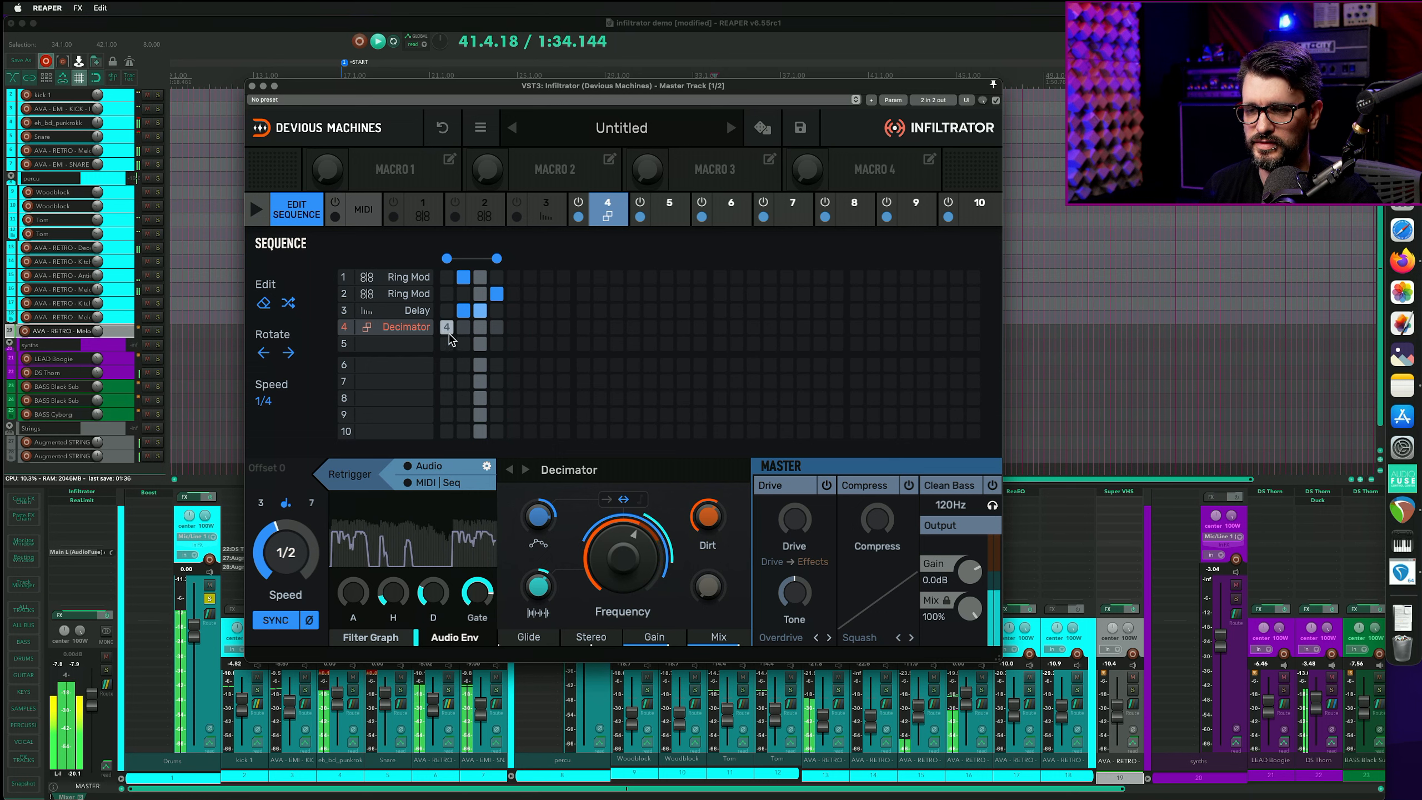
pyautogui.click(447, 329)
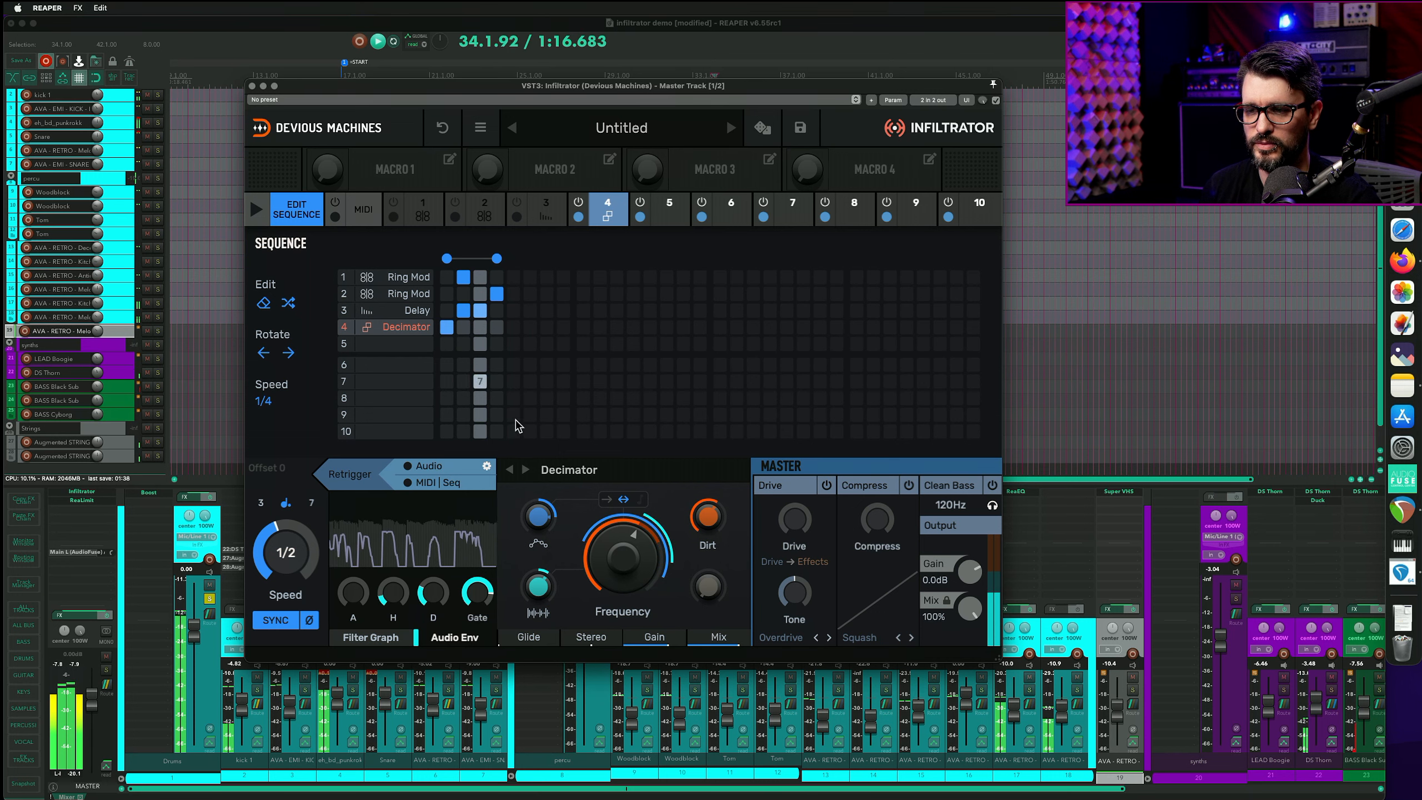
pyautogui.click(480, 327)
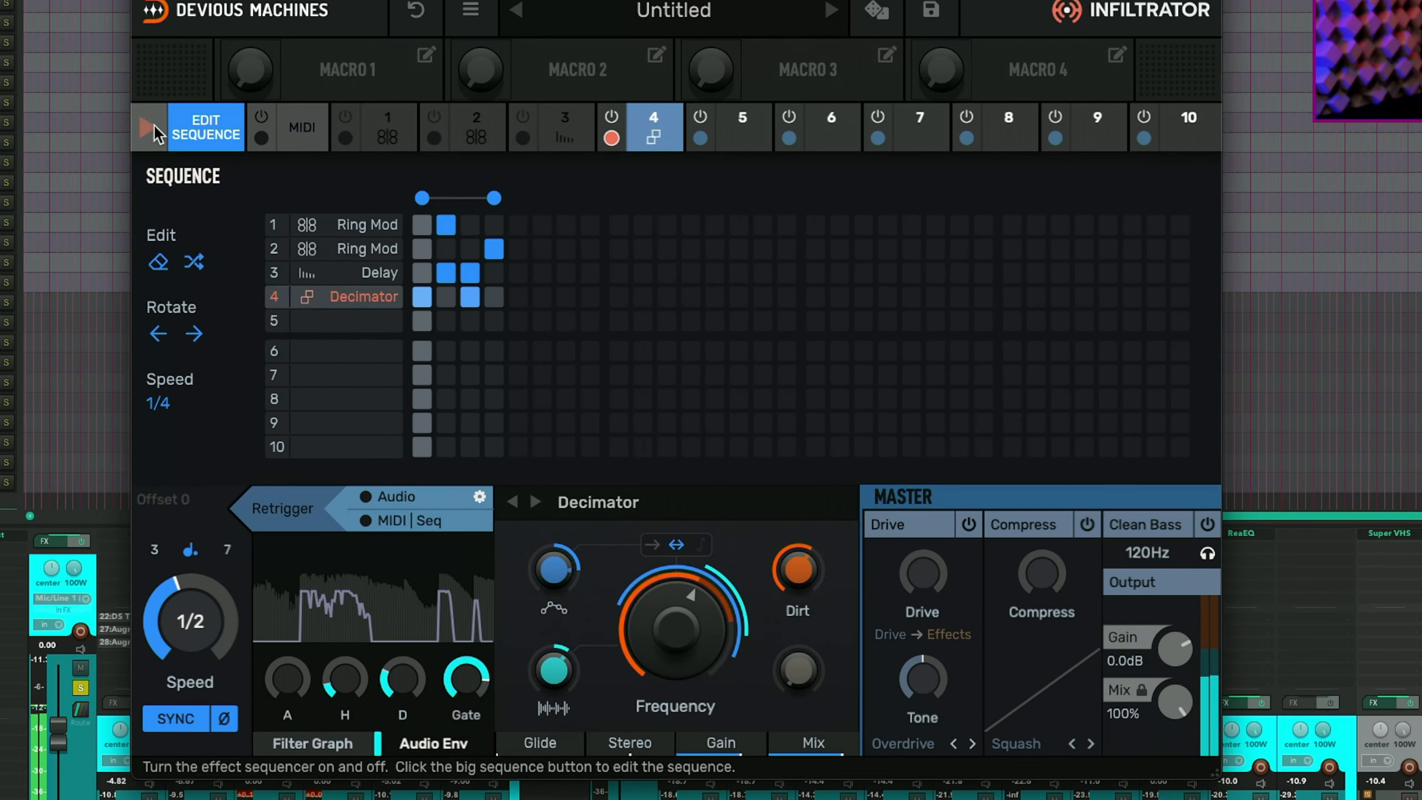
# - Start the effect sequencer and enable the second Ring Mod on step 1
pyautogui.click(150, 127)
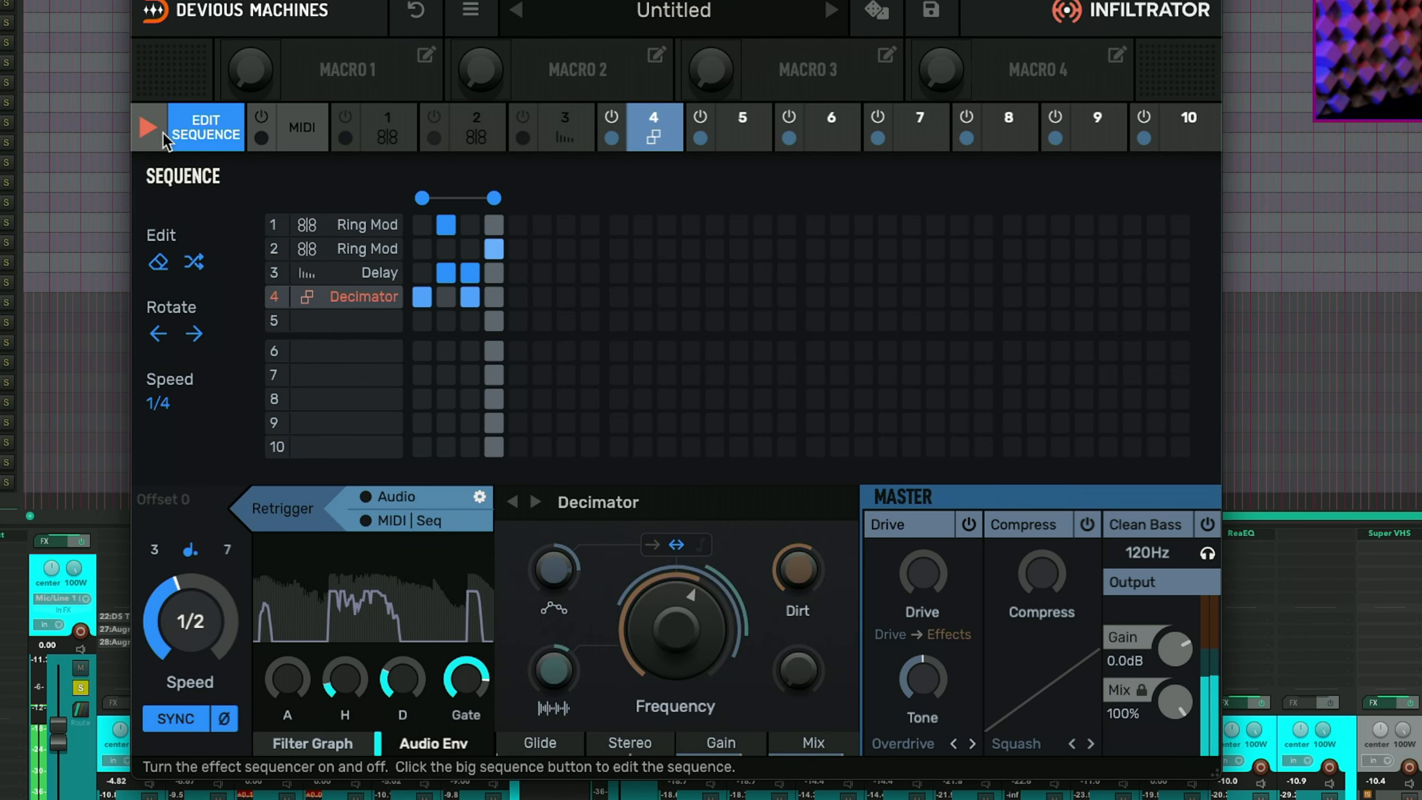
pyautogui.click(422, 248)
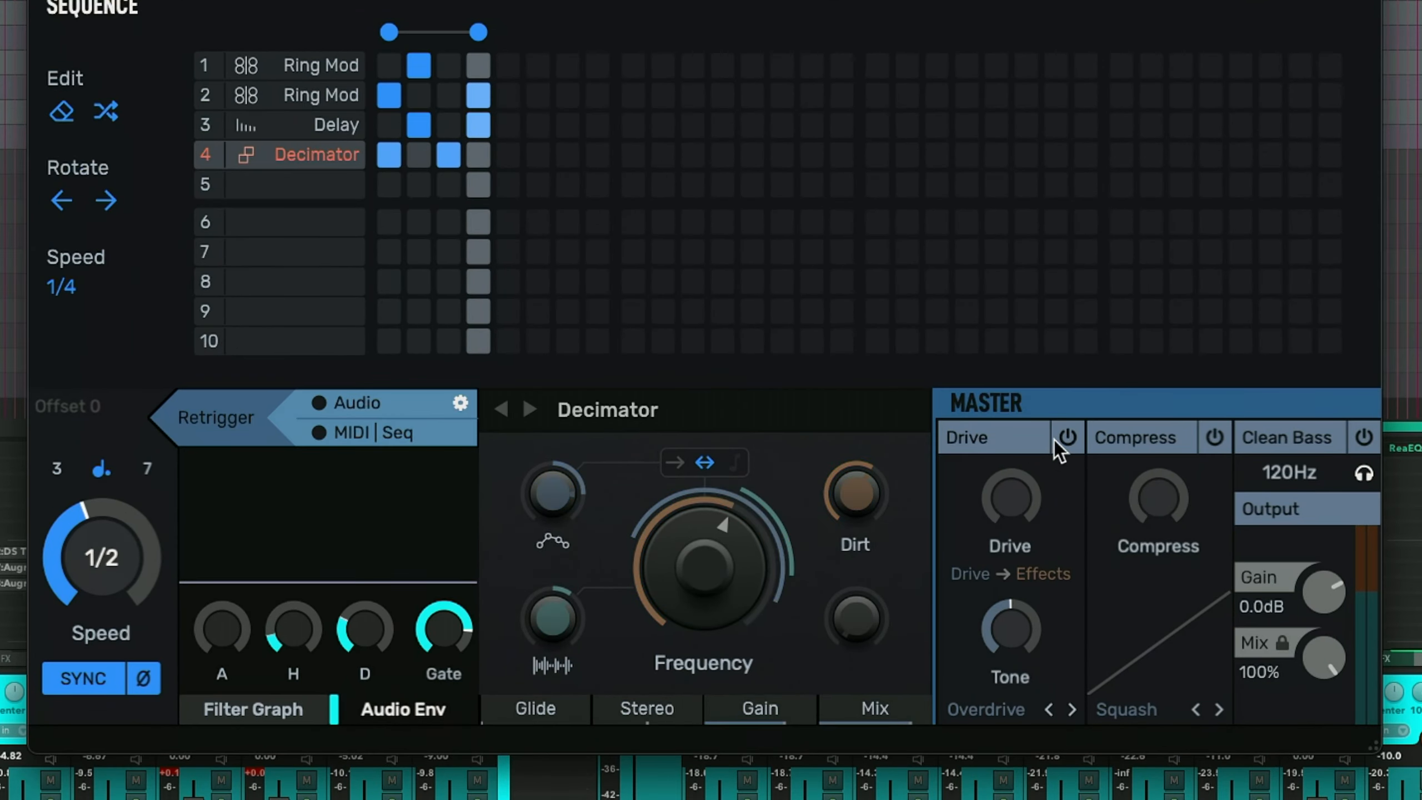
# - Enable the master Drive section and review its Drive → Effects order and overdrive types, keeping Overdrive
pyautogui.click(1056, 440)
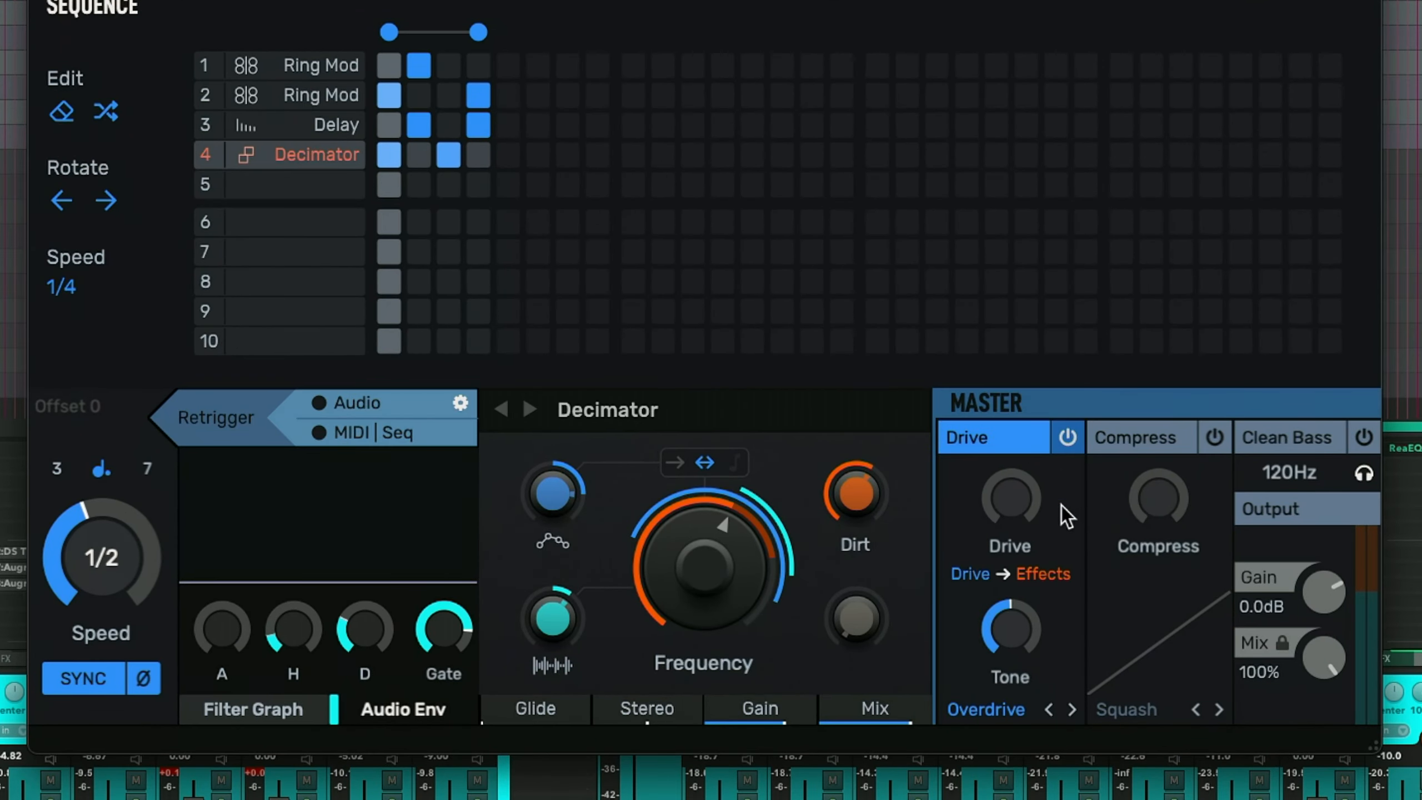
pyautogui.click(1028, 576)
pyautogui.click(1025, 576)
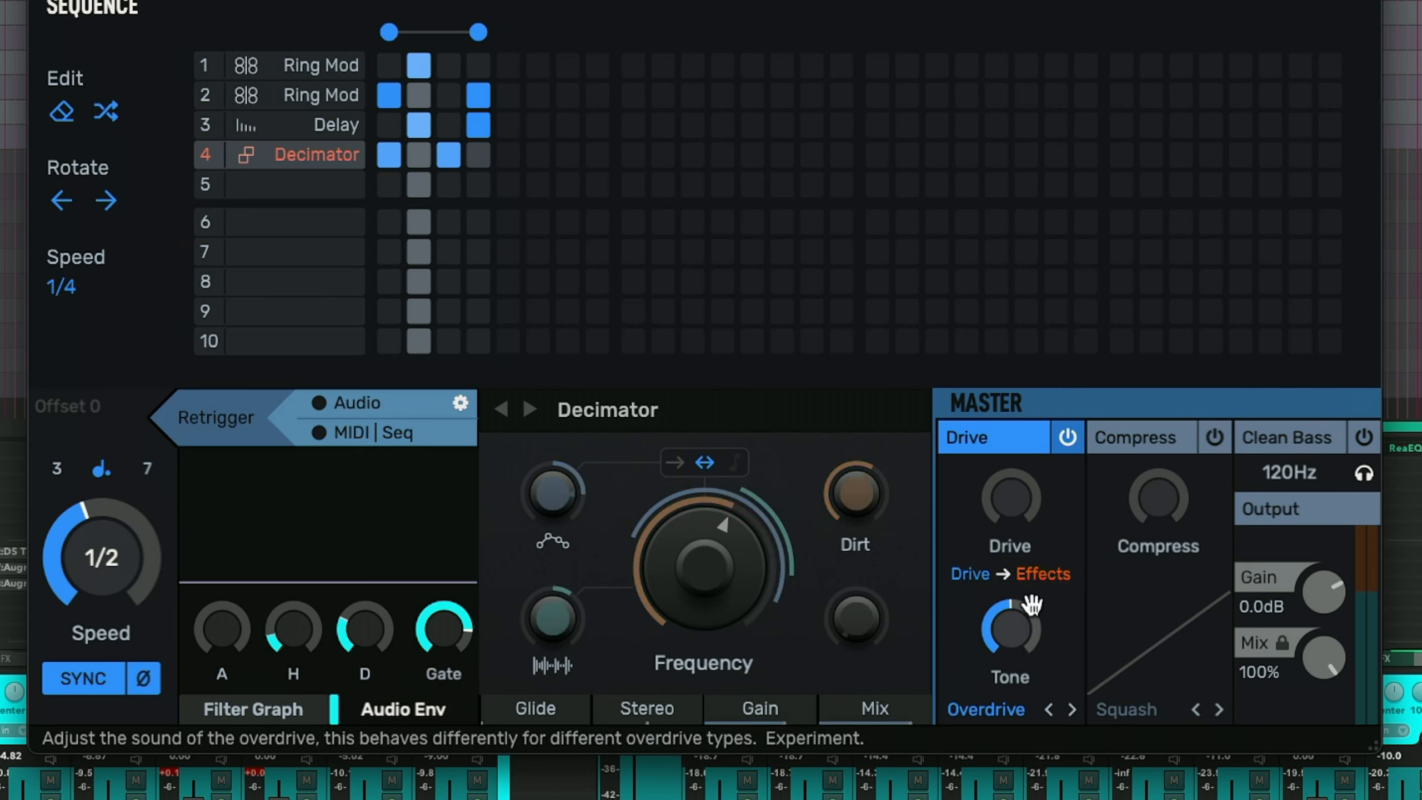
pyautogui.click(1000, 711)
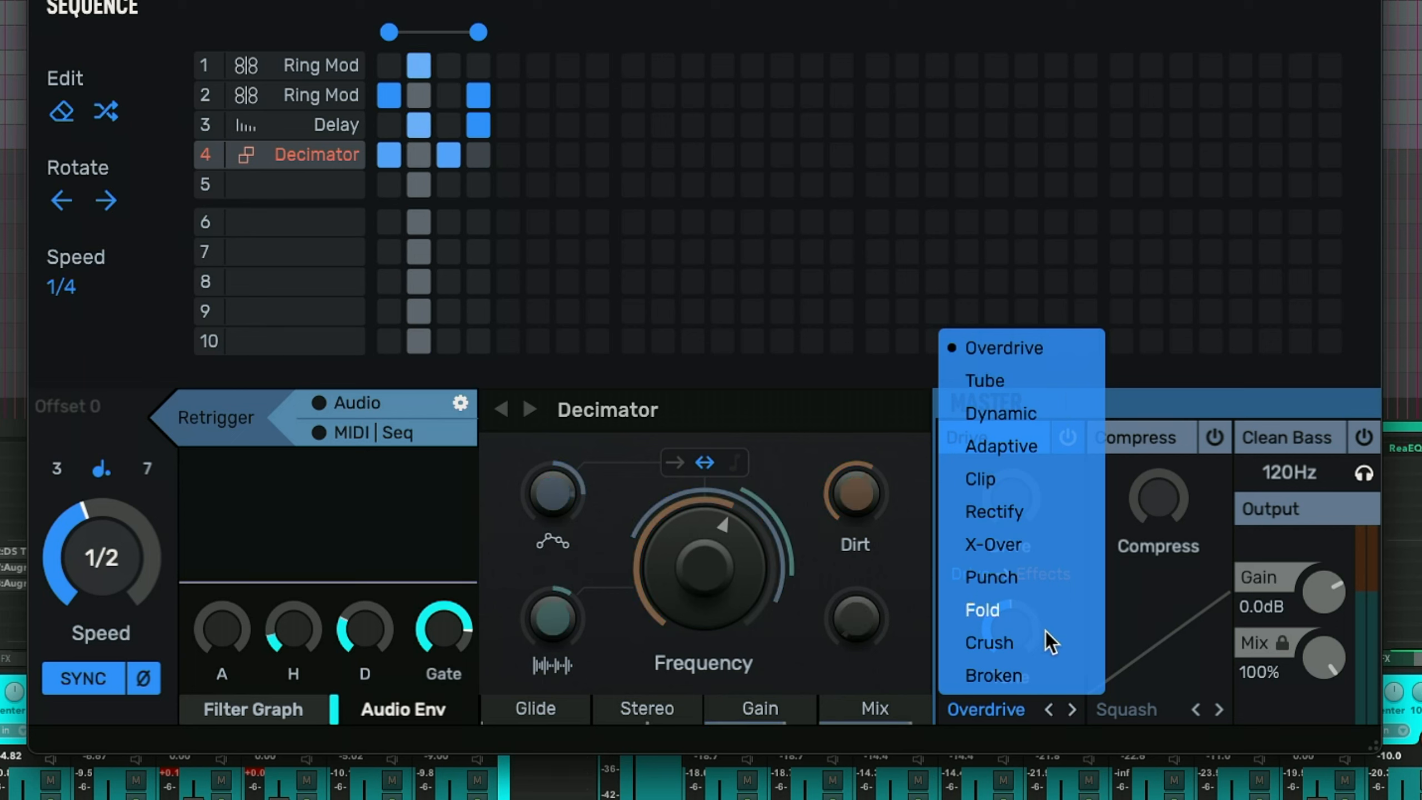
pyautogui.click(1002, 716)
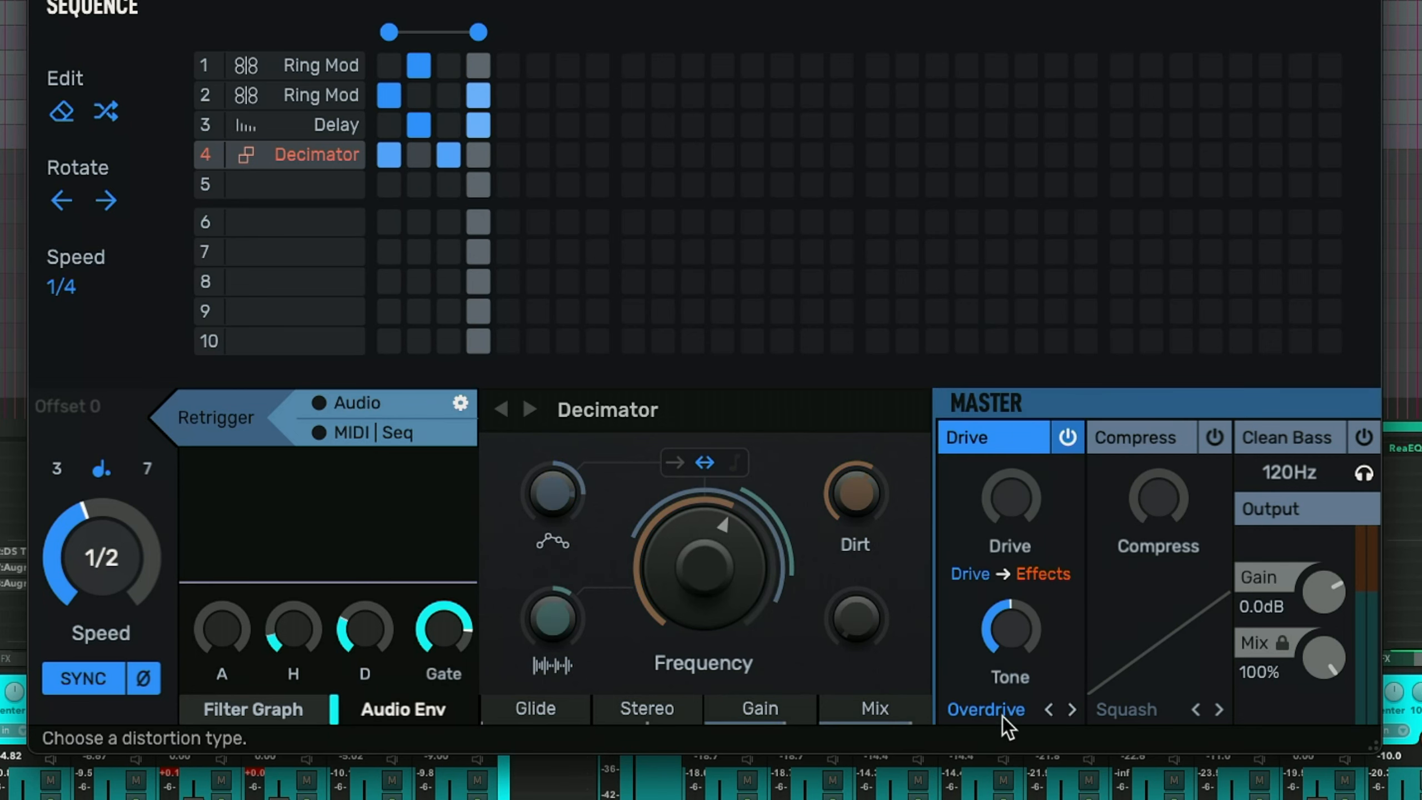
# - Toggle the master Compress, Clean Bass and Drive sections to compare them, leaving only Clean Bass enabled
pyautogui.click(1215, 438)
pyautogui.click(1135, 714)
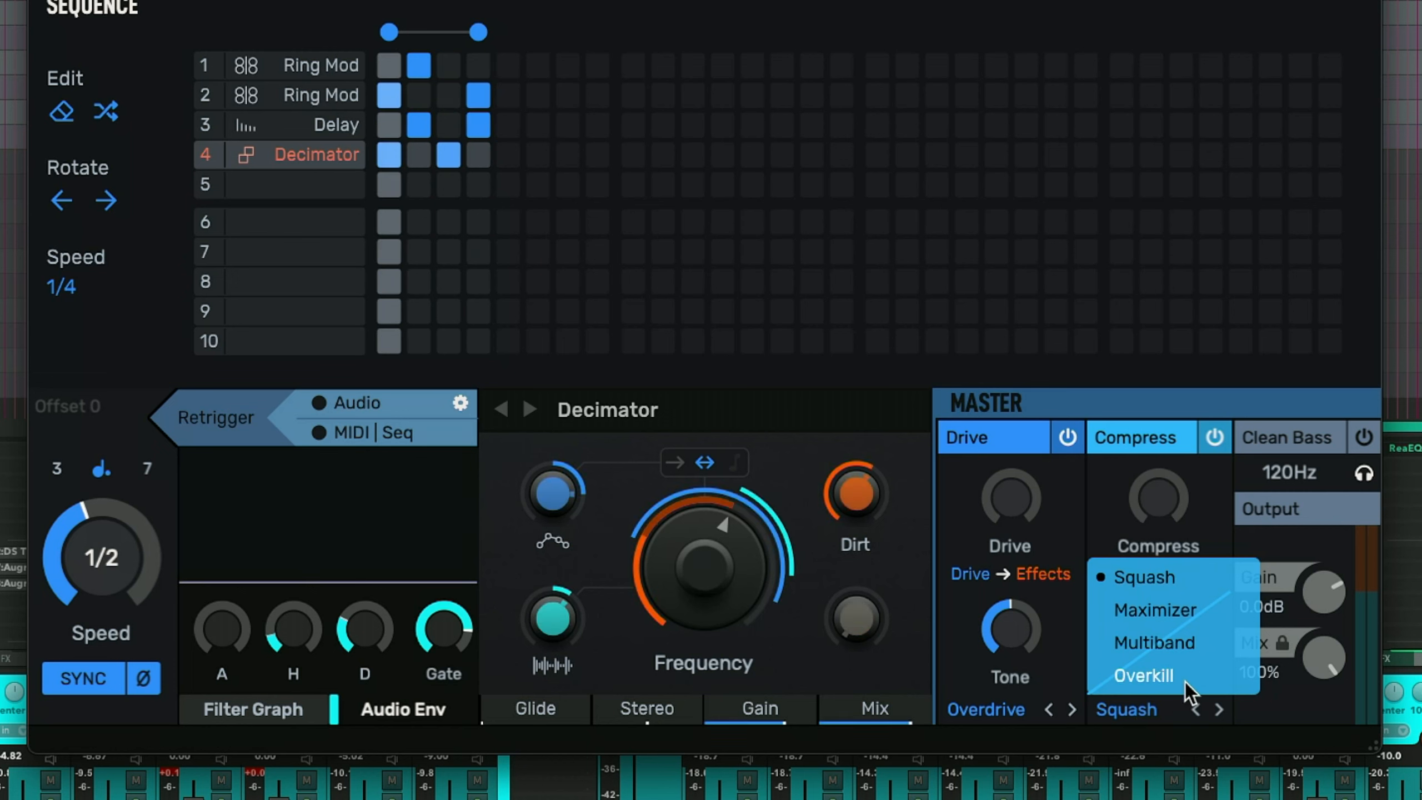
pyautogui.click(1141, 719)
pyautogui.click(1362, 437)
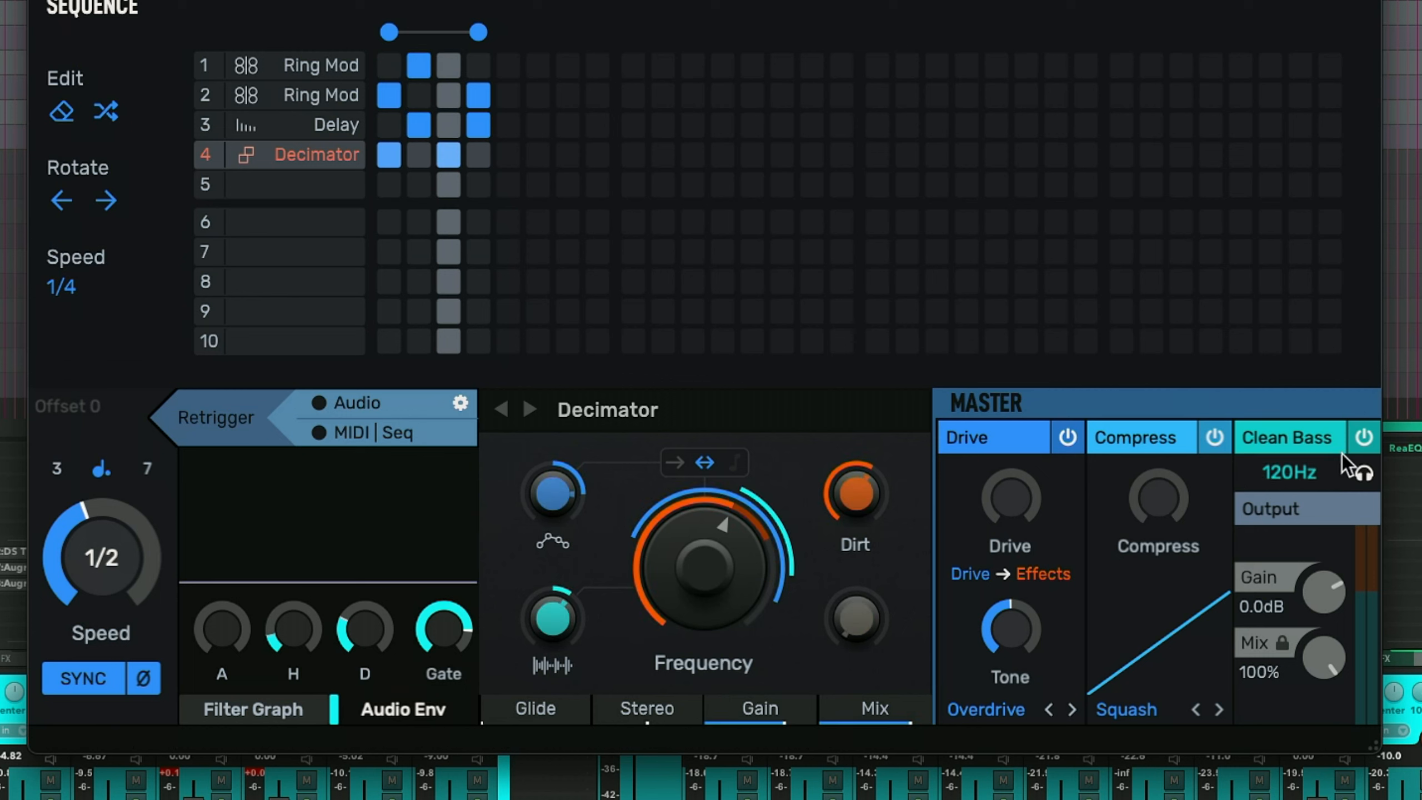
pyautogui.click(1213, 438)
pyautogui.click(1067, 436)
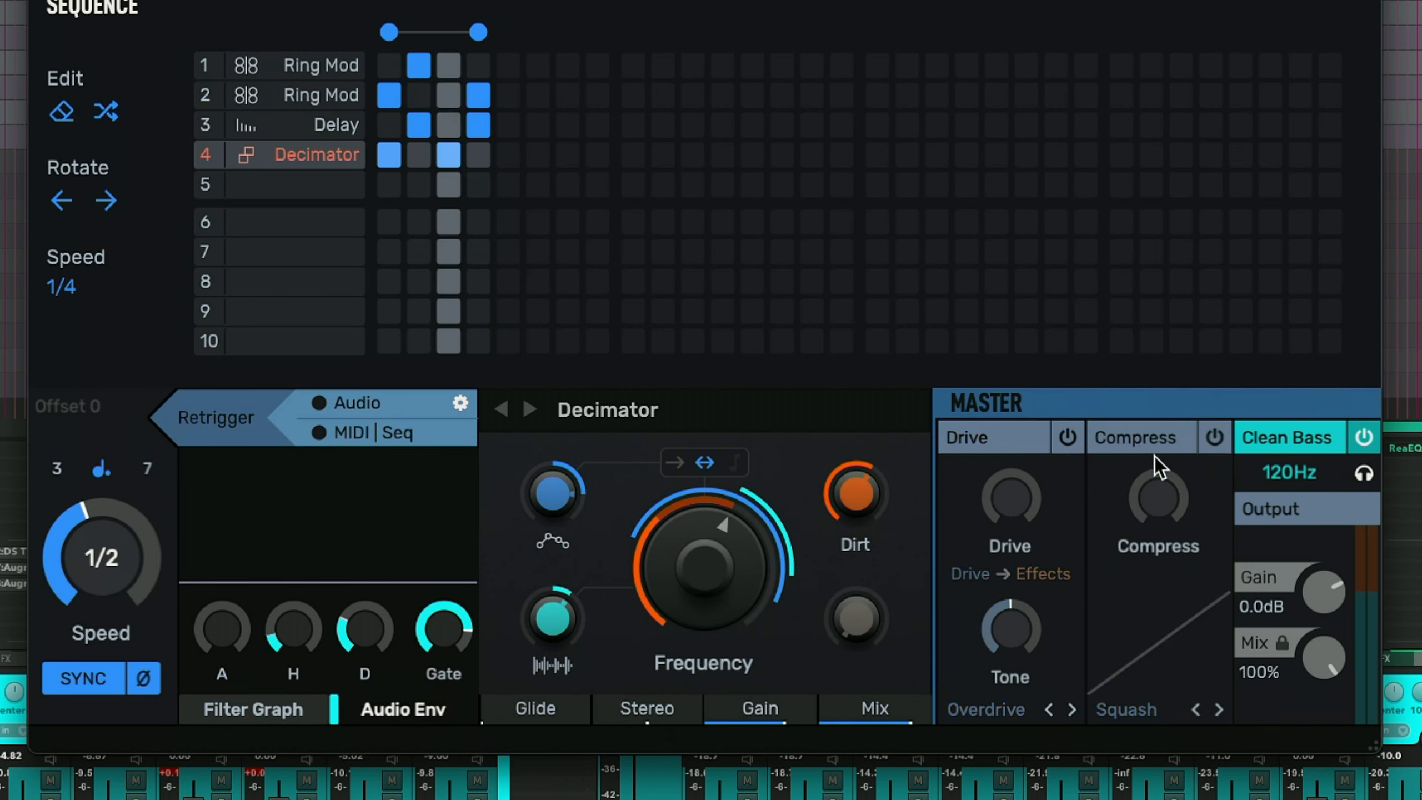
# - Set the Clean Bass crossover frequency to 150 Hz and toggle Clean Bass off and on to compare
pyautogui.click(1363, 473)
pyautogui.moveTo(1295, 474); pyautogui.dragTo(1294, 449)
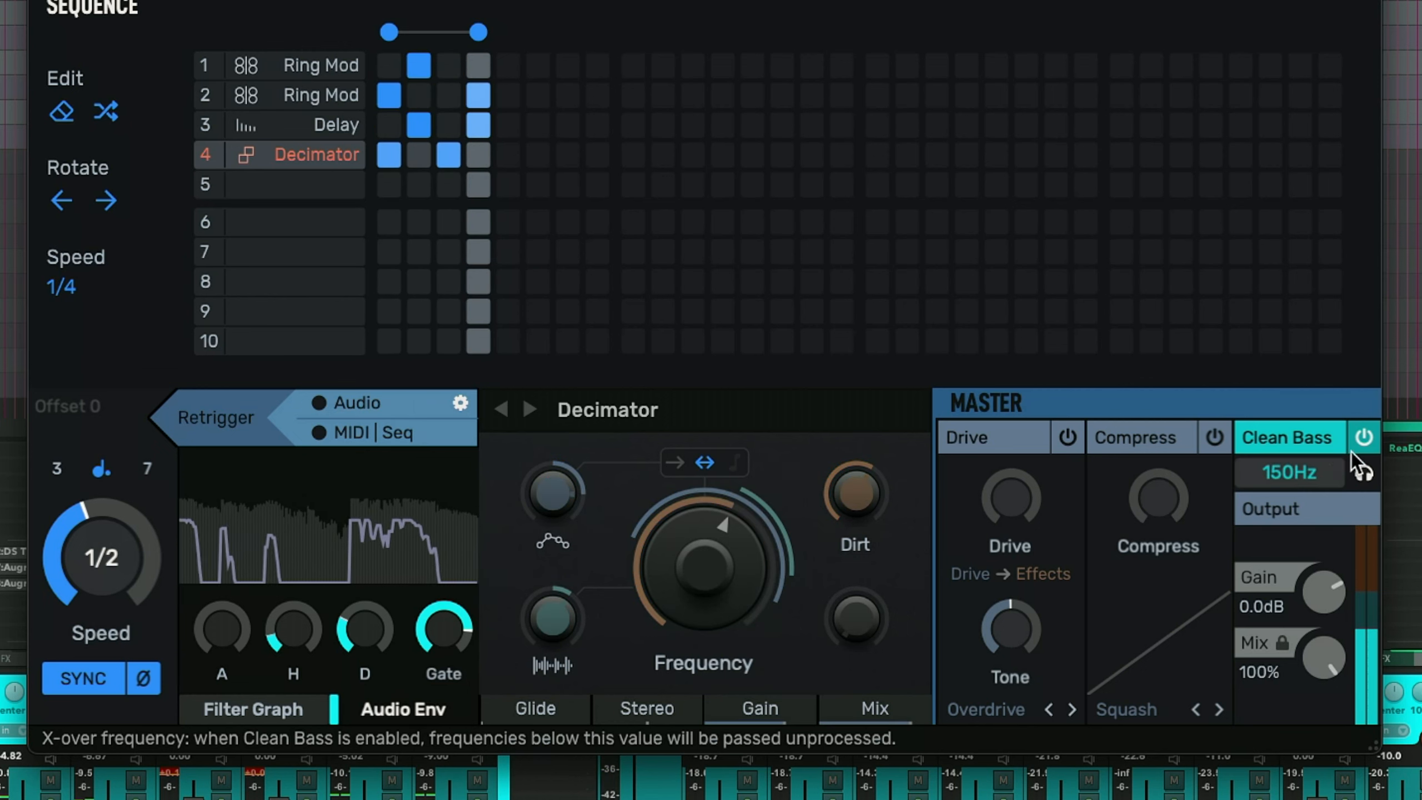
pyautogui.click(1360, 440)
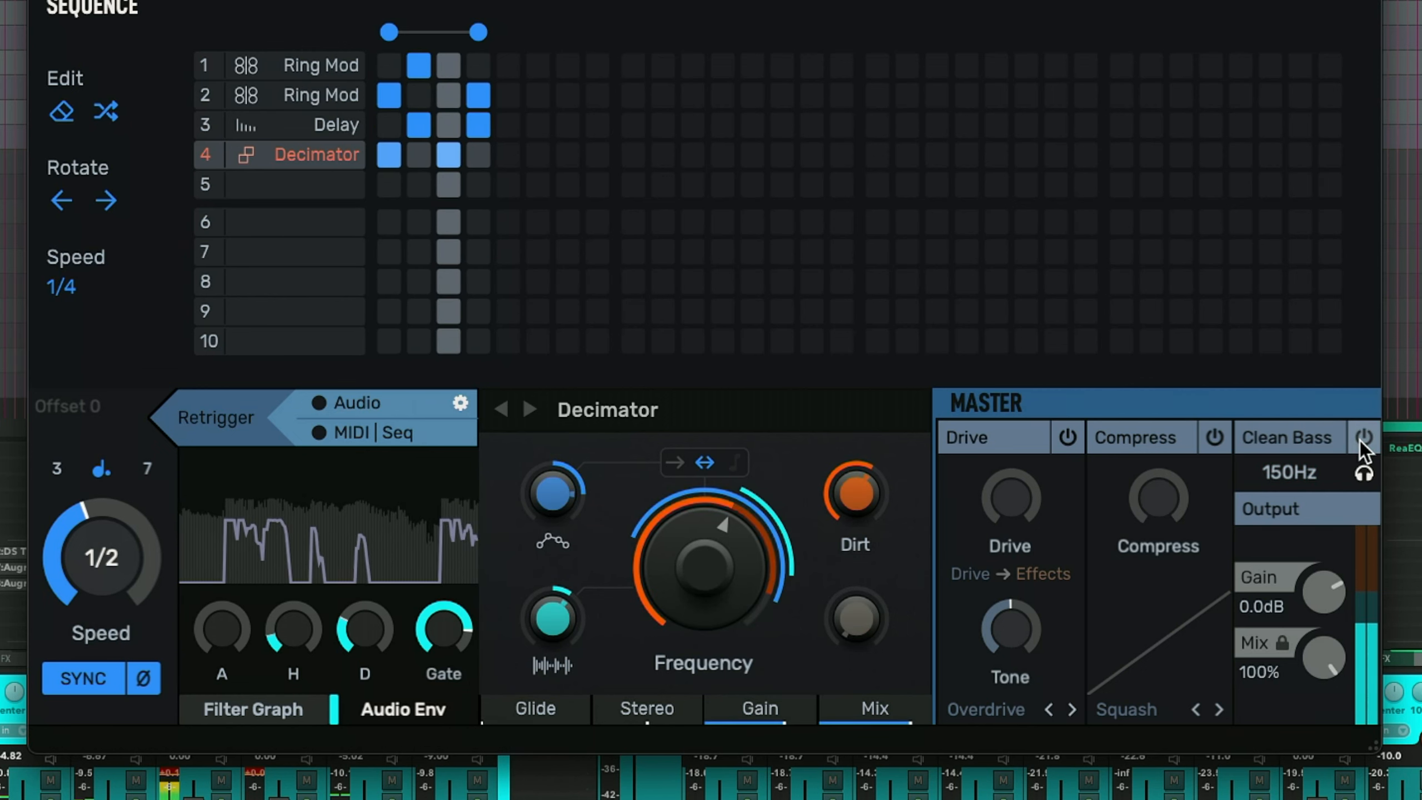
pyautogui.click(1360, 441)
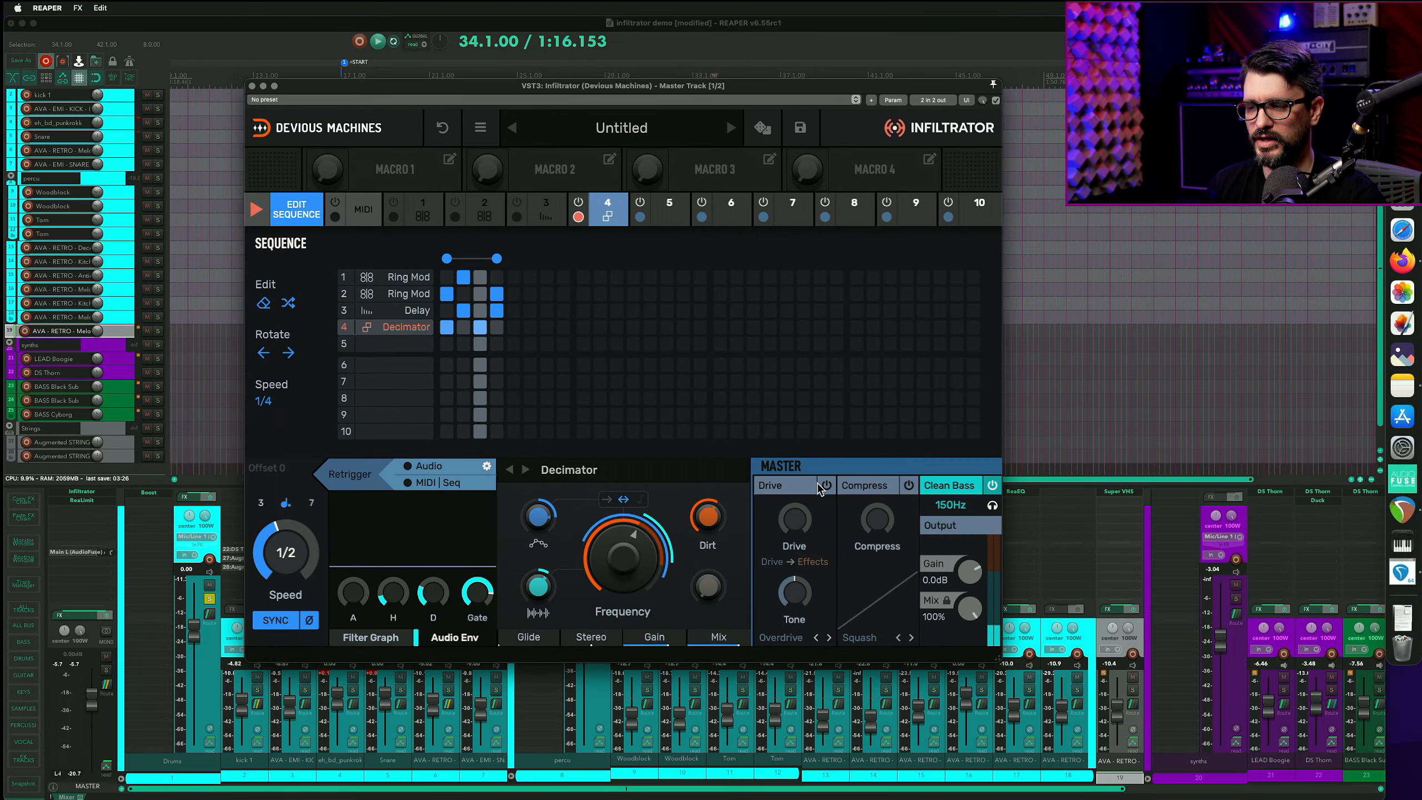
# - Re-enable the master Drive and toggle Compress on and off
pyautogui.click(1067, 438)
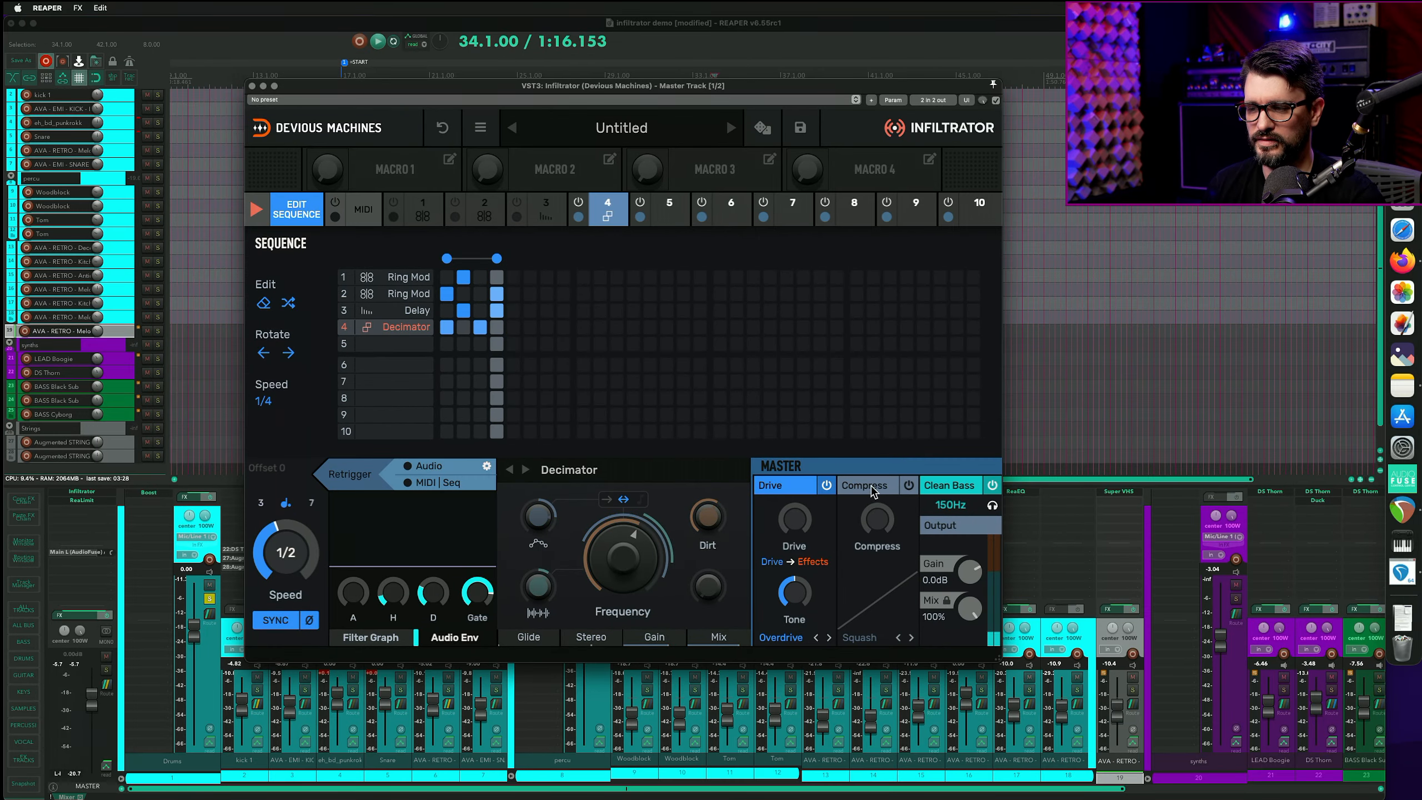
pyautogui.click(907, 486)
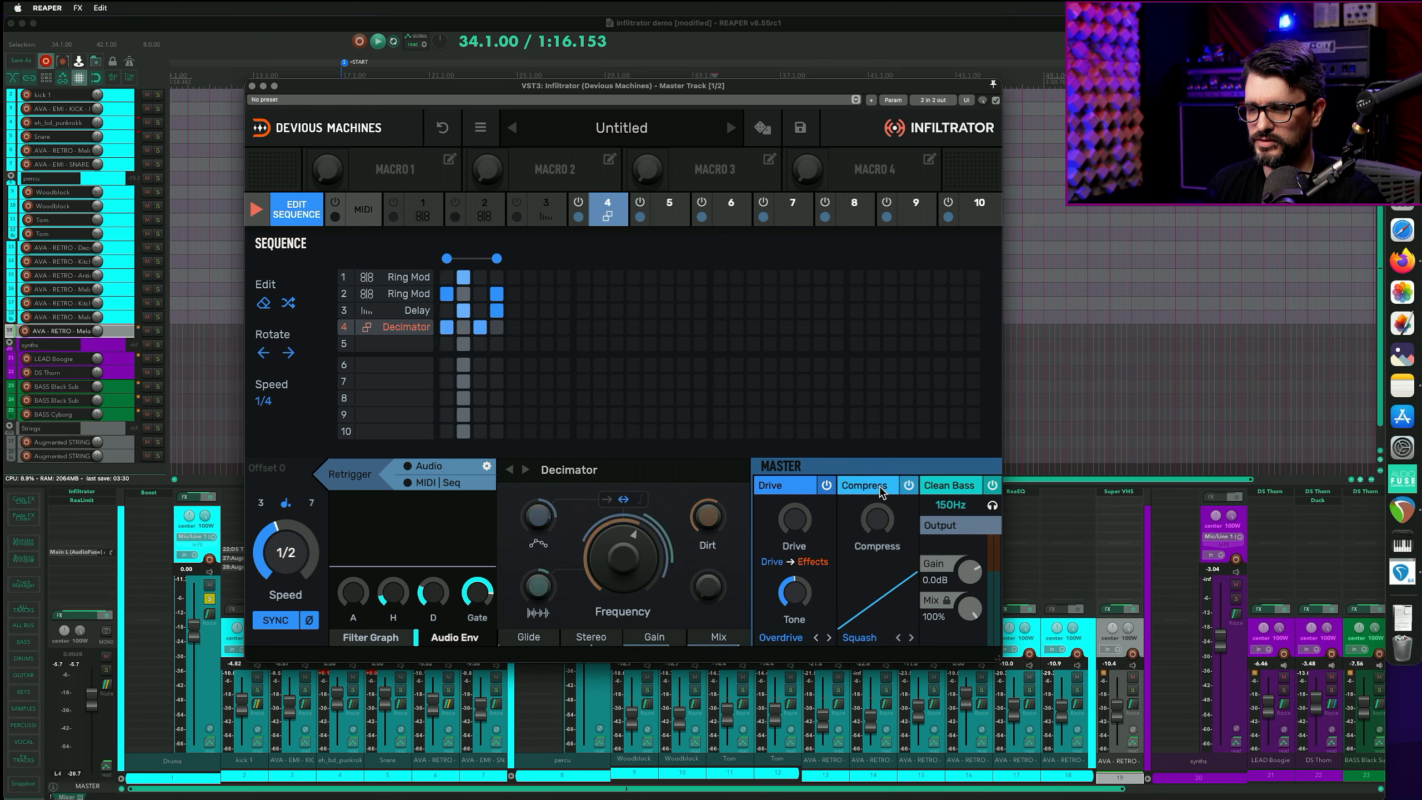
pyautogui.click(908, 486)
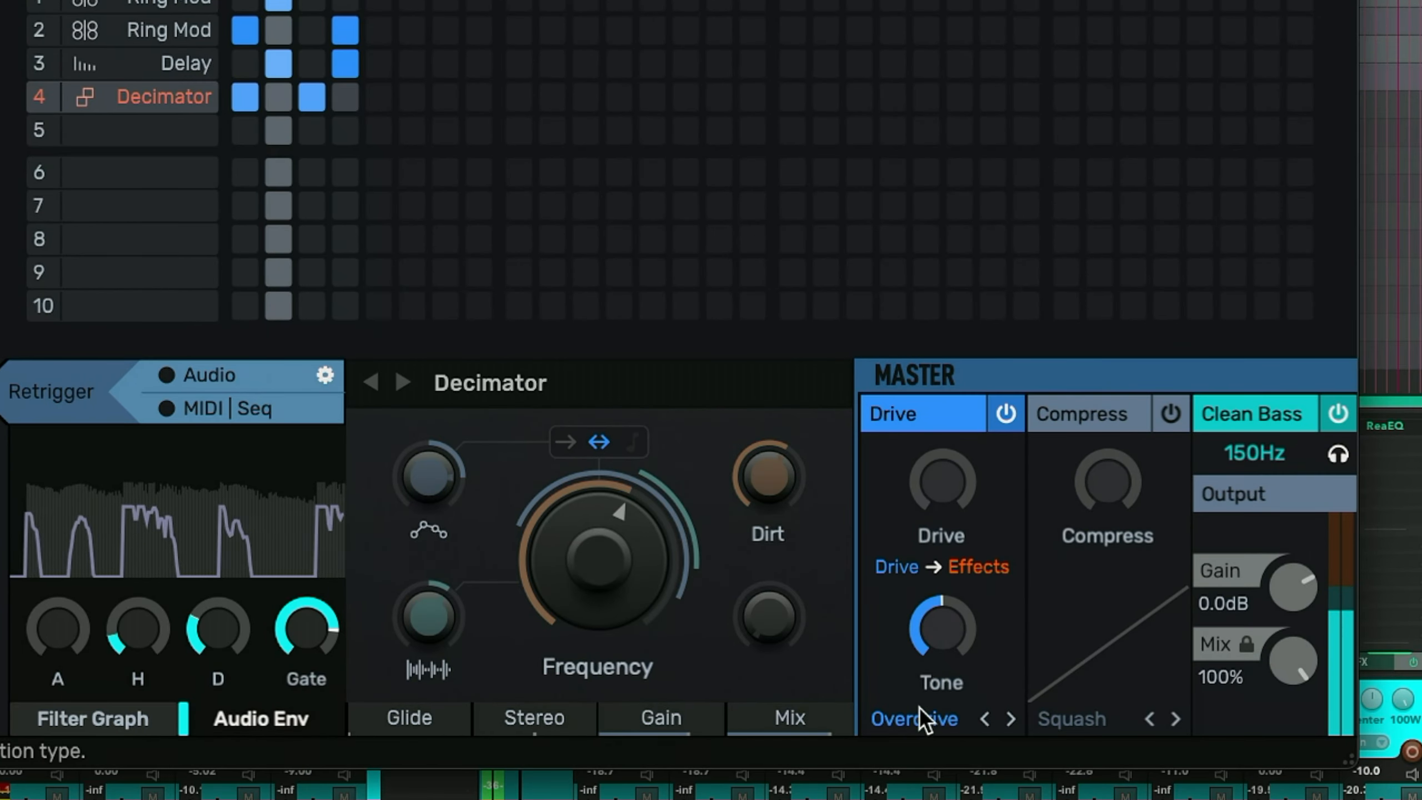
# - Set the Drive Tone to 62% and Drive amount to 32%, and lower the output Gain to -1.0 dB
pyautogui.moveTo(794, 598); pyautogui.dragTo(794, 584)
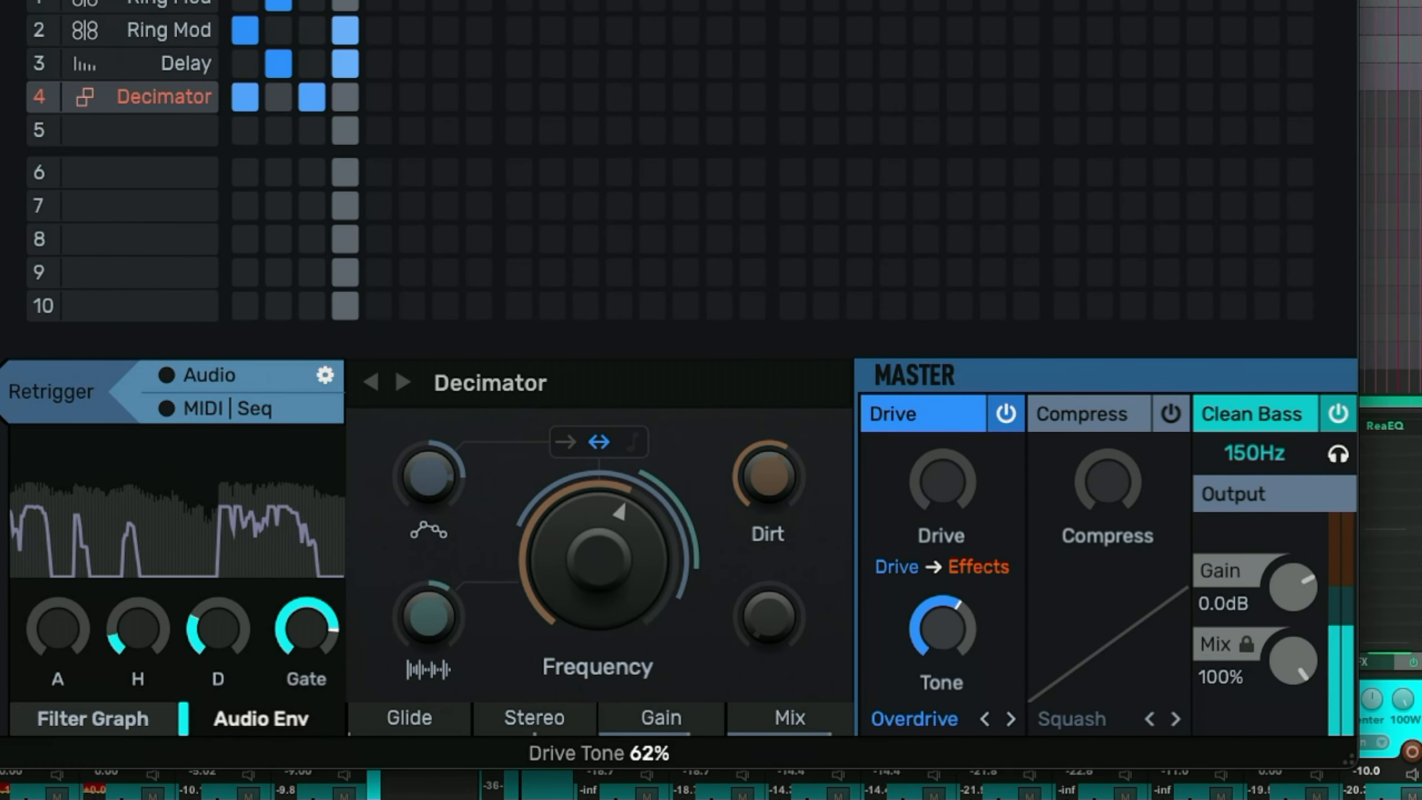
pyautogui.moveTo(941, 480); pyautogui.dragTo(941, 465)
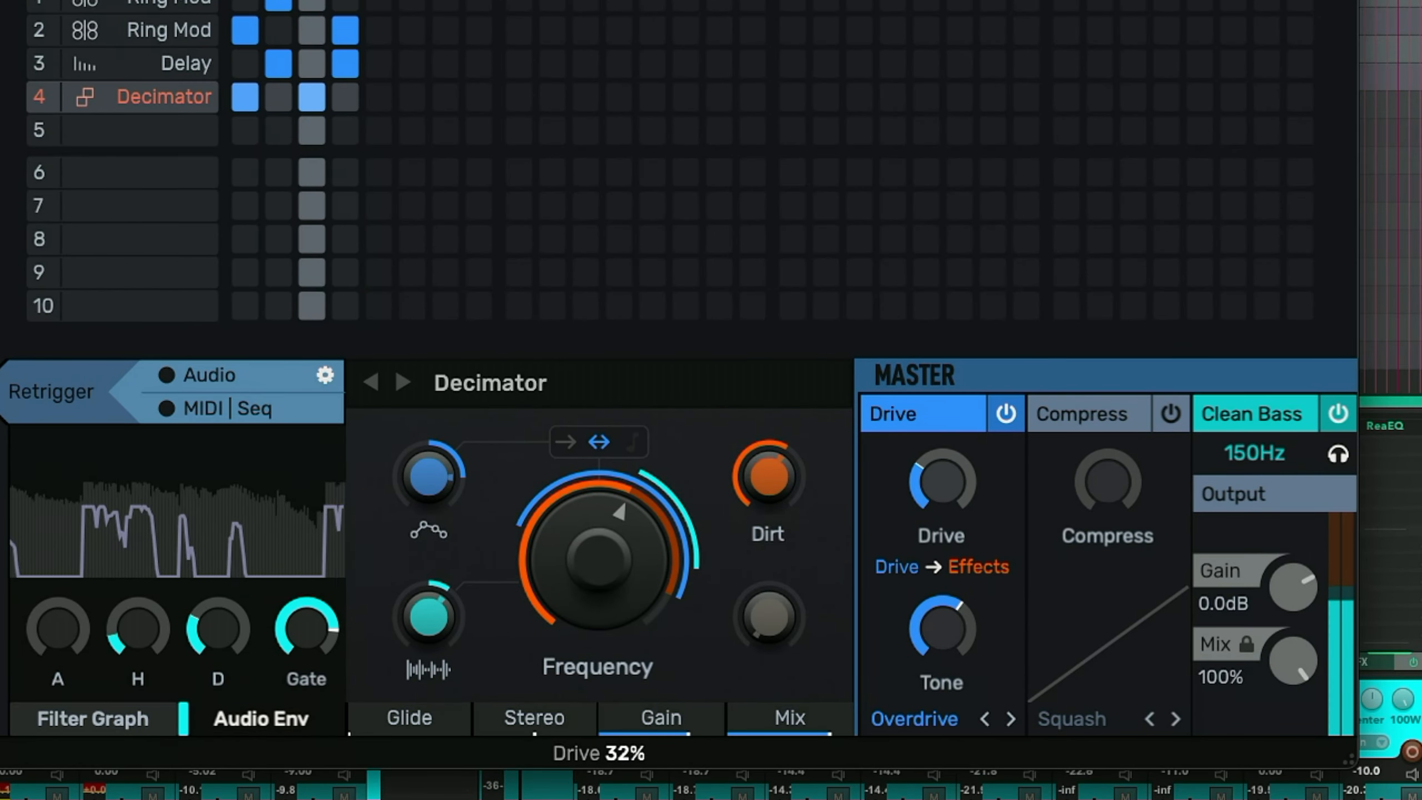
pyautogui.moveTo(1293, 587); pyautogui.dragTo(1292, 590)
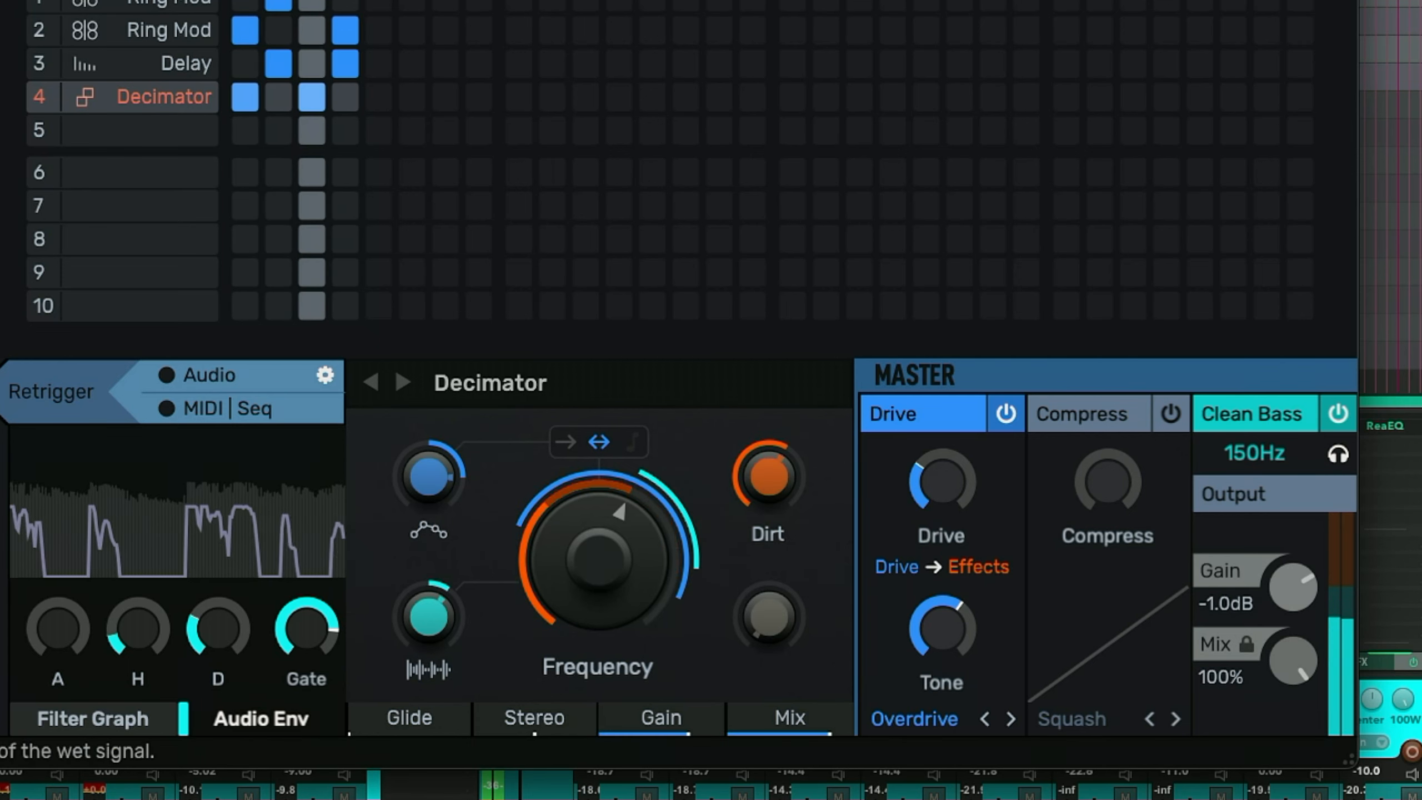
# - Lower the Drive amount and Tone, and switch the overdrive type to Rectify
pyautogui.moveTo(942, 480); pyautogui.dragTo(941, 495)
pyautogui.moveTo(941, 627); pyautogui.dragTo(941, 645)
pyautogui.click(924, 721)
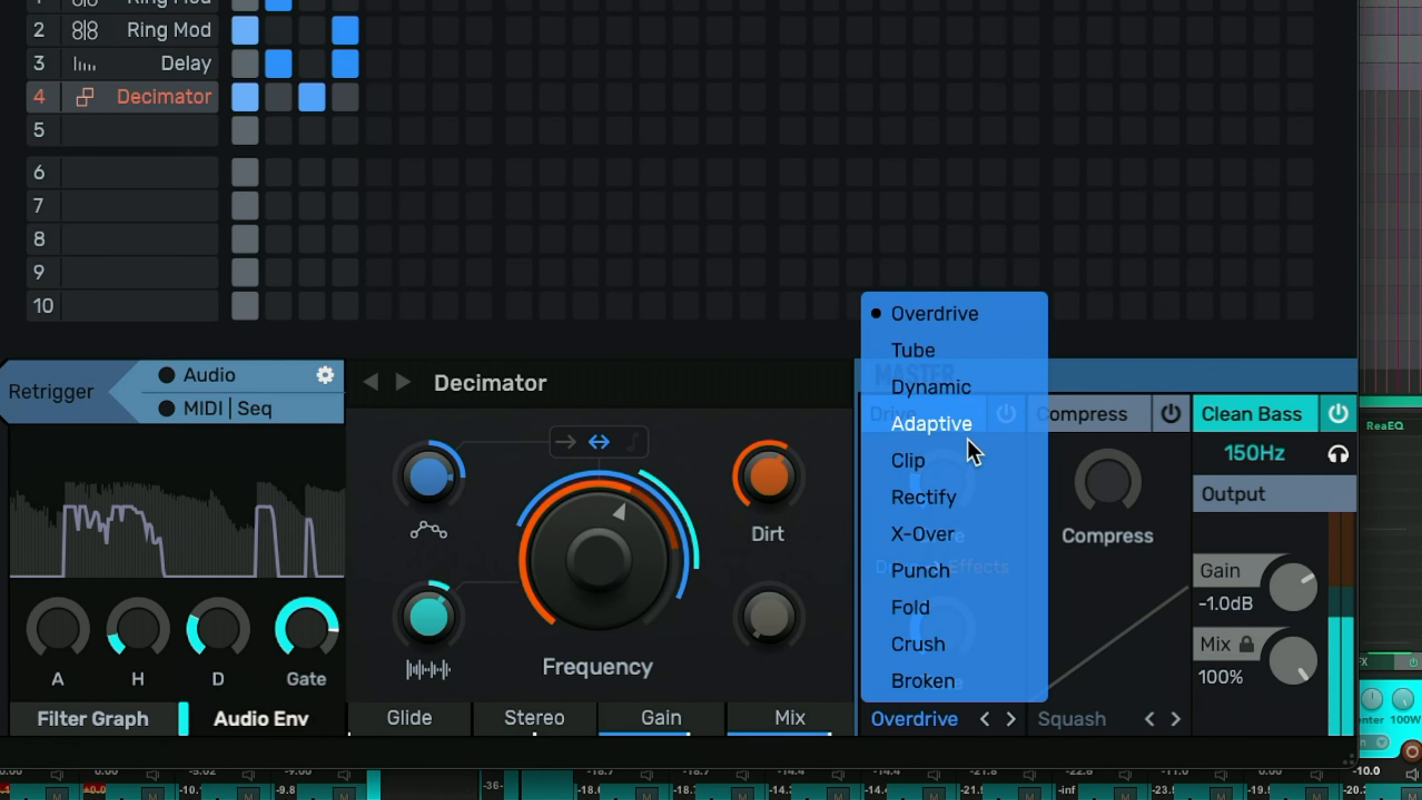
pyautogui.click(970, 493)
# - Raise the Drive Tone to 79% and switch the overdrive type to Punch
pyautogui.moveTo(942, 481)
pyautogui.mouseDown()
pyautogui.moveTo(941, 439)
pyautogui.moveTo(942, 504)
pyautogui.moveTo(941, 479)
pyautogui.mouseUp()
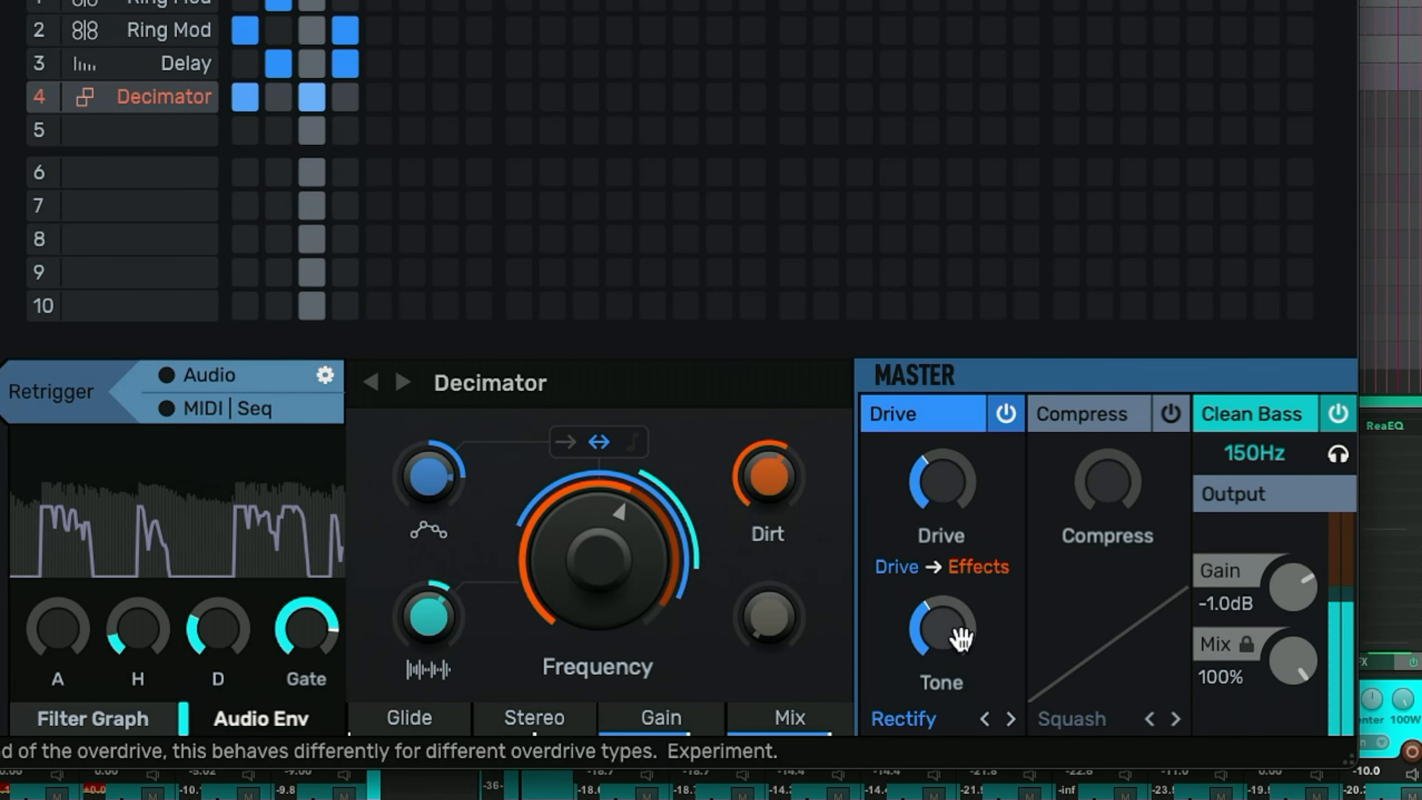
pyautogui.moveTo(961, 638); pyautogui.dragTo(961, 580)
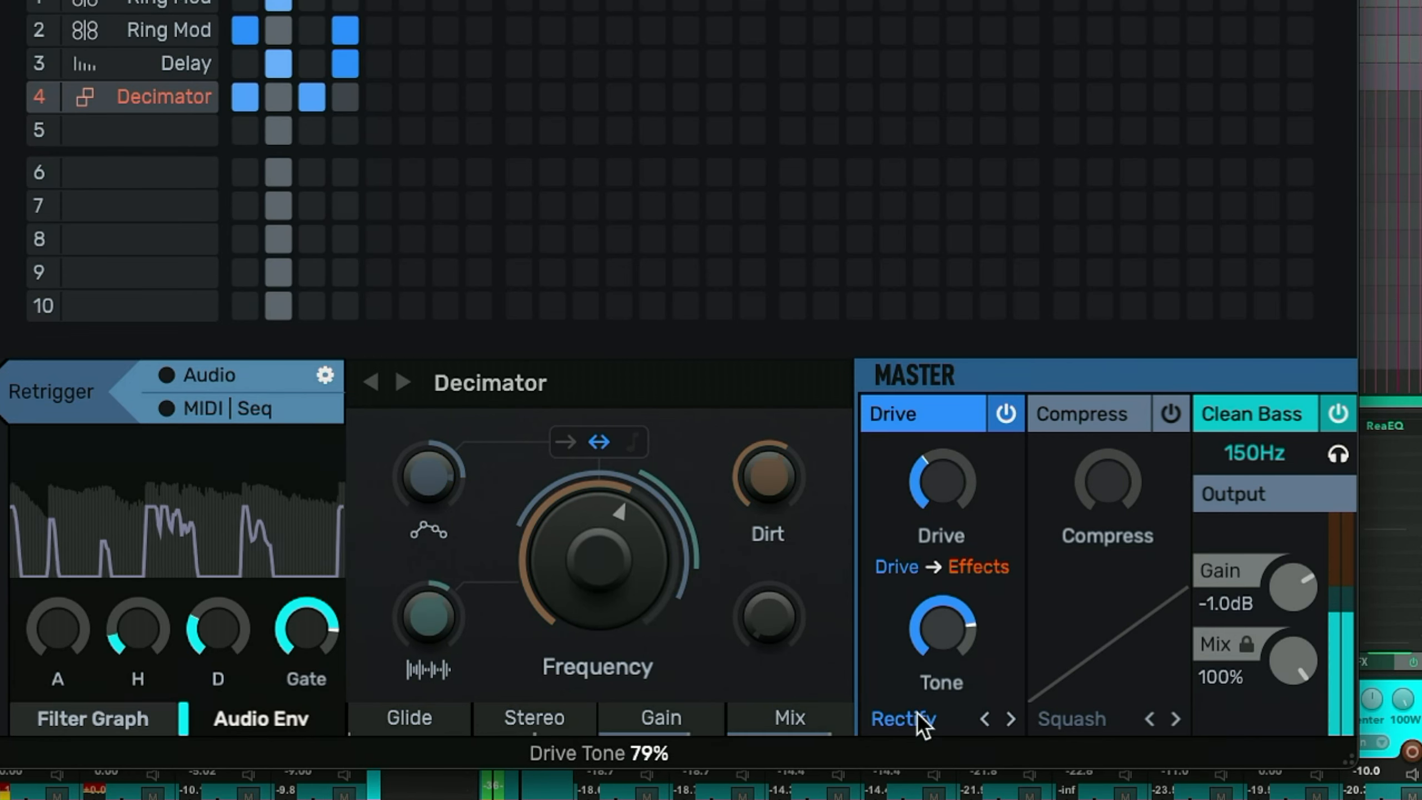
pyautogui.click(916, 713)
pyautogui.click(965, 573)
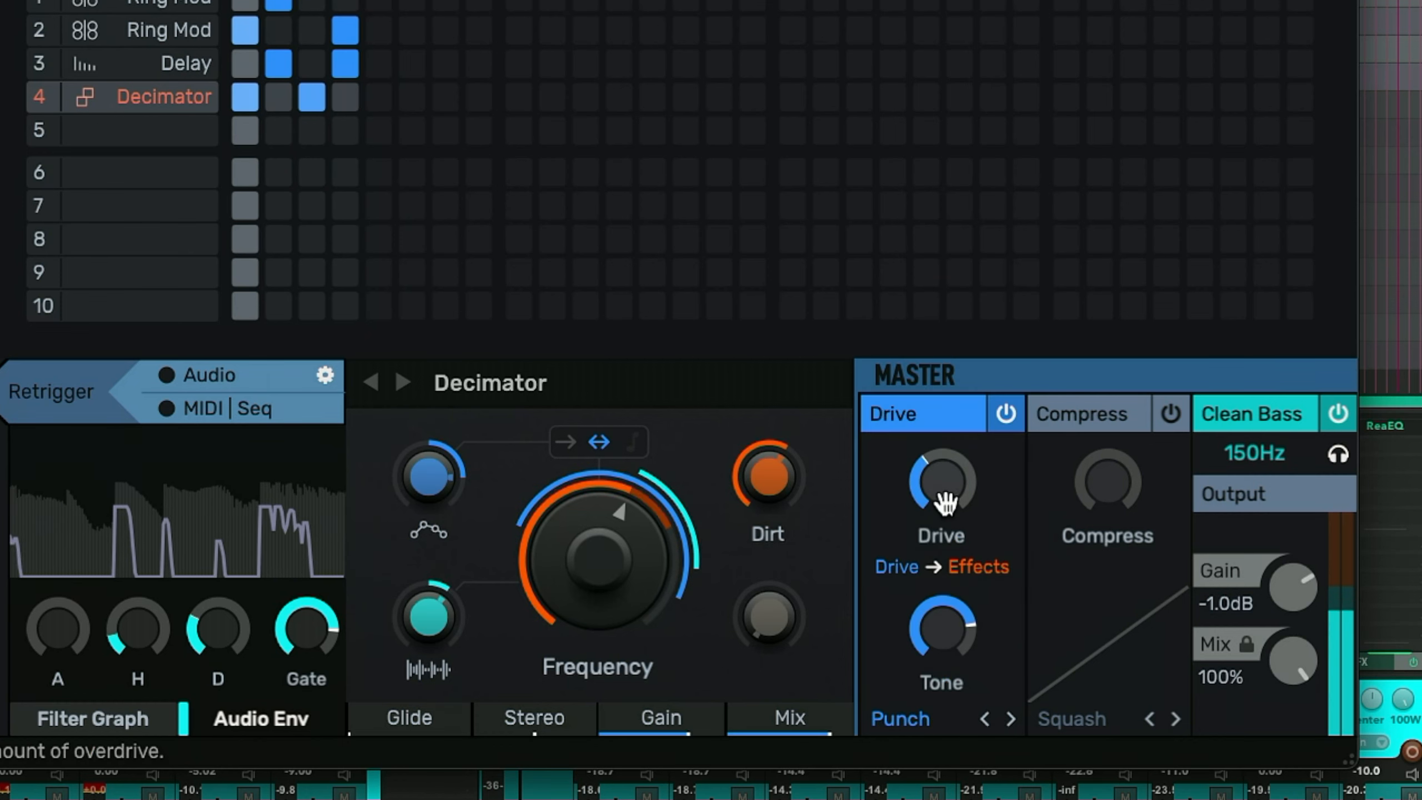
# - Set the Drive amount to 62% and lower its Tone, using the Broken overdrive type
pyautogui.moveTo(942, 498); pyautogui.dragTo(942, 464)
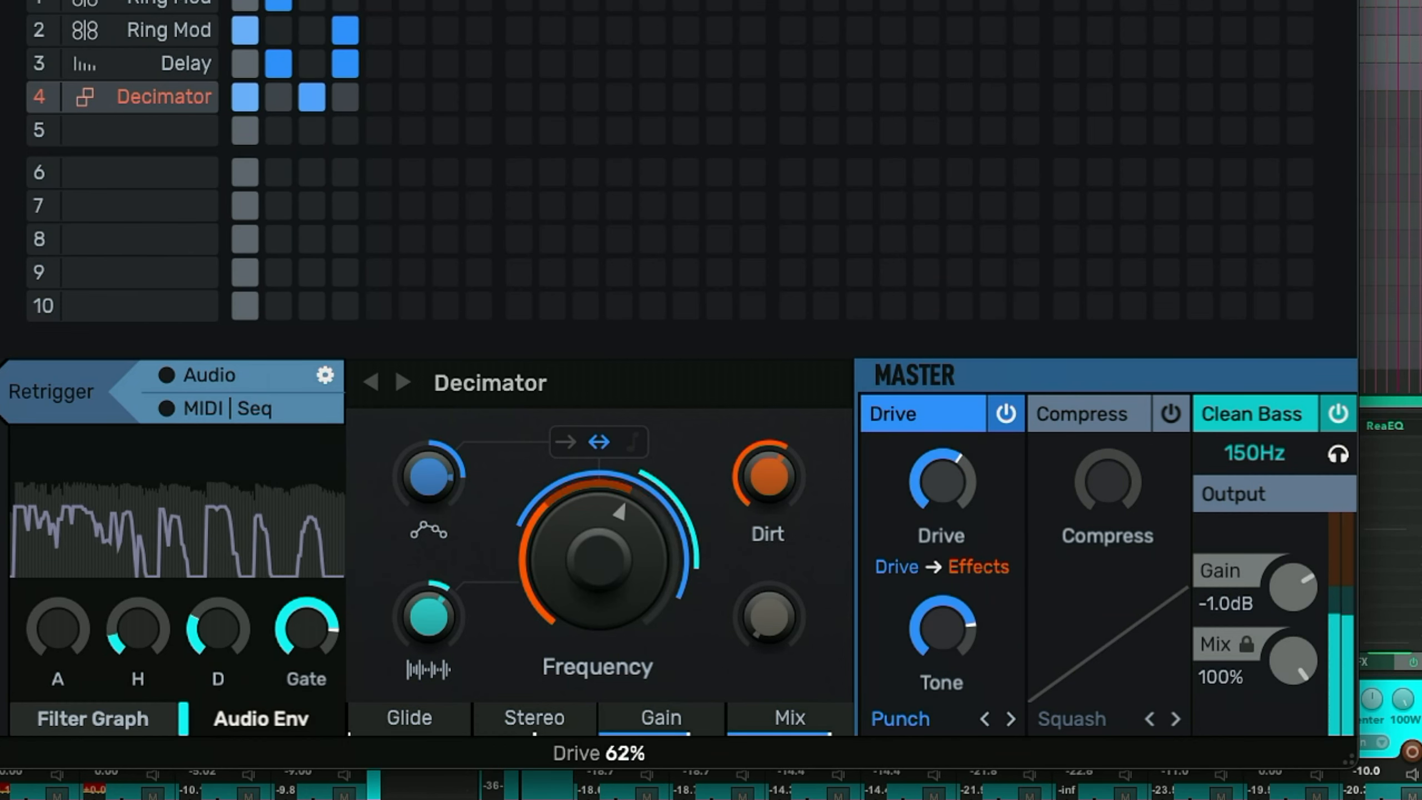
pyautogui.moveTo(942, 626); pyautogui.dragTo(943, 688)
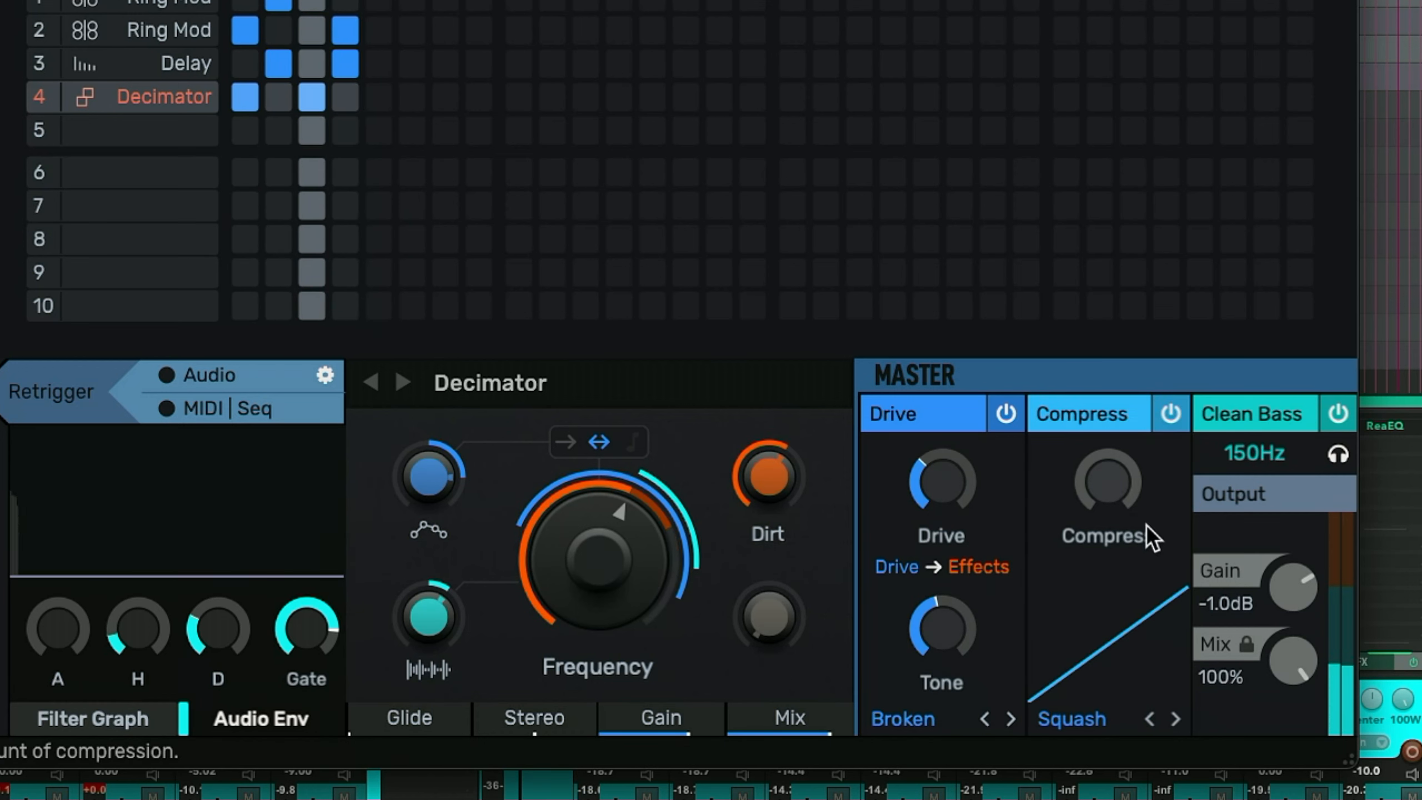
# - Raise the master Compress amount and open the compression mode choices
pyautogui.moveTo(1146, 525); pyautogui.dragTo(1146, 485)
pyautogui.click(1079, 714)
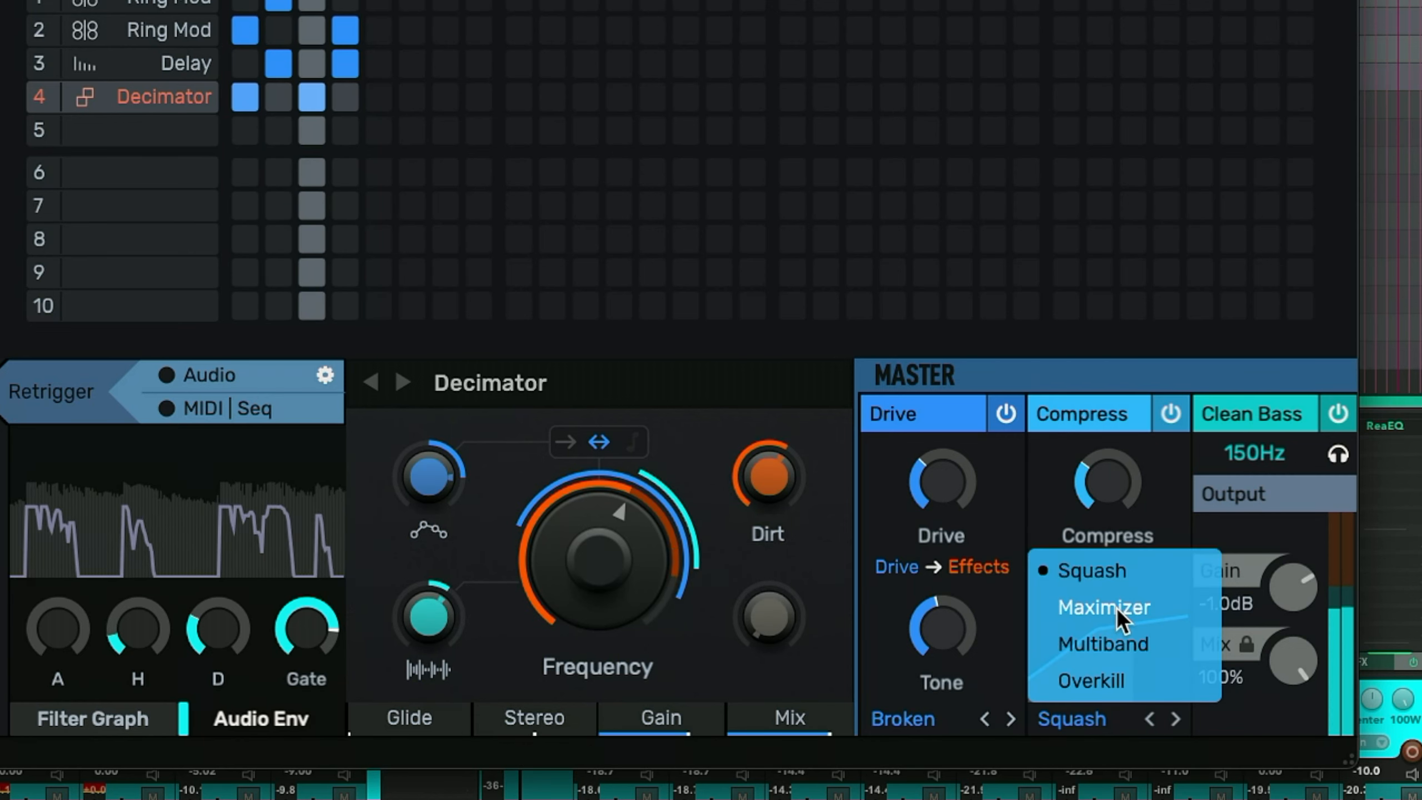